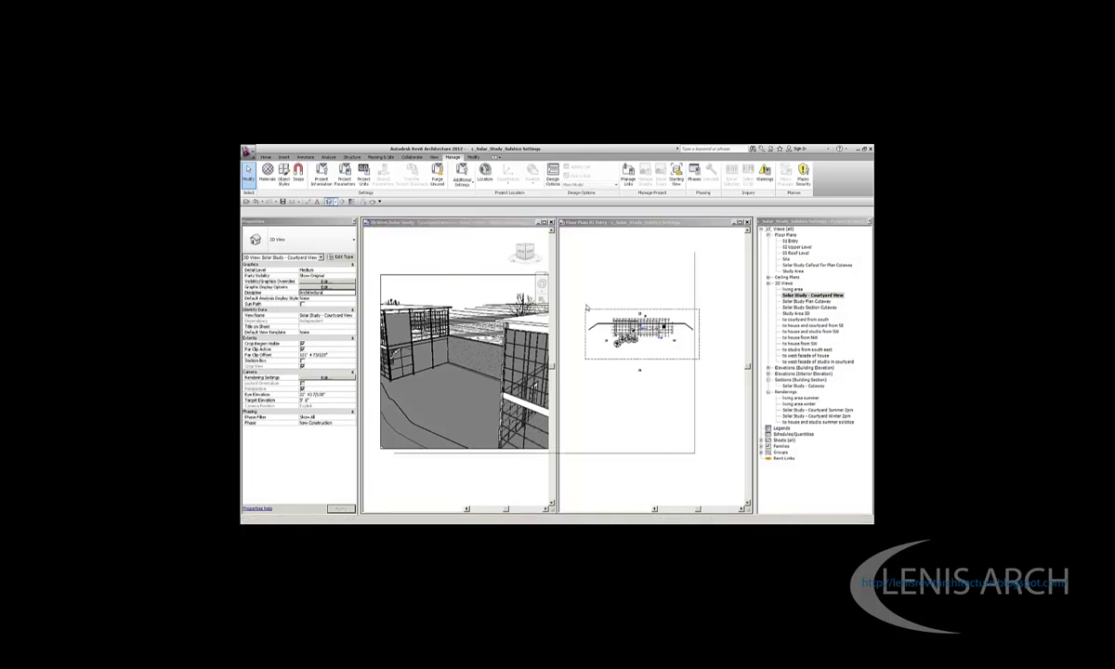
Open the default {3D} view maximized, then zoom and orbit to a lower, closer view of the studio
{"action": "left_click", "coordinate": [345, 201]}
{"action": "left_click", "coordinate": [682, 258]}
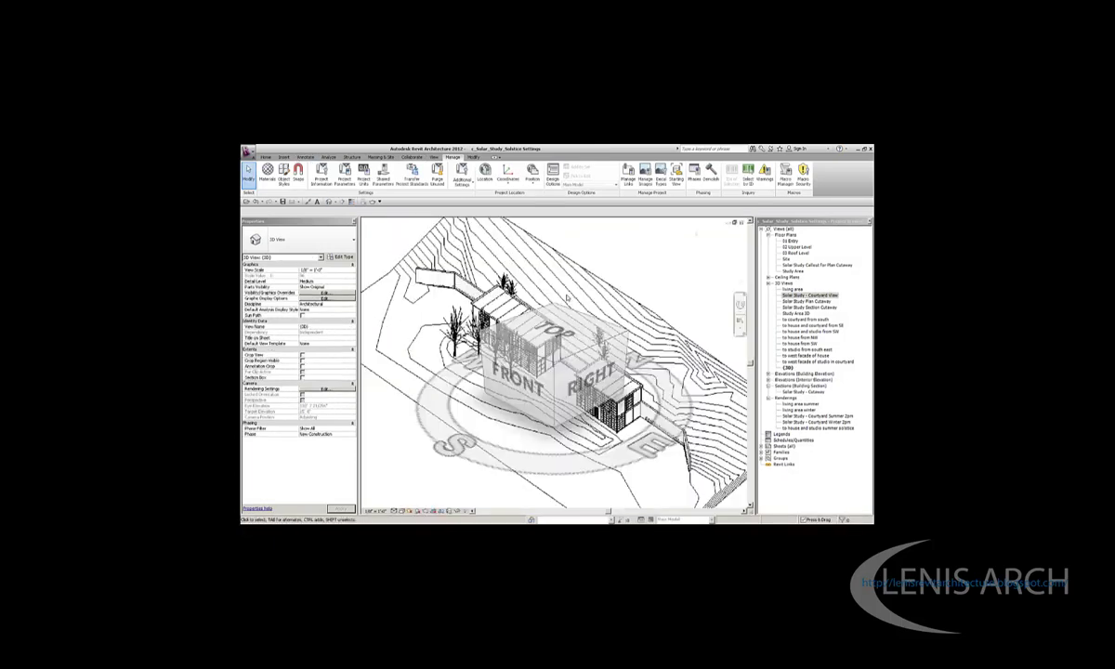
{"action": "scroll", "coordinate": [548, 362], "scroll_direction": "up", "scroll_amount": 3}
{"action": "scroll", "coordinate": [548, 363], "scroll_direction": "up", "scroll_amount": 2}
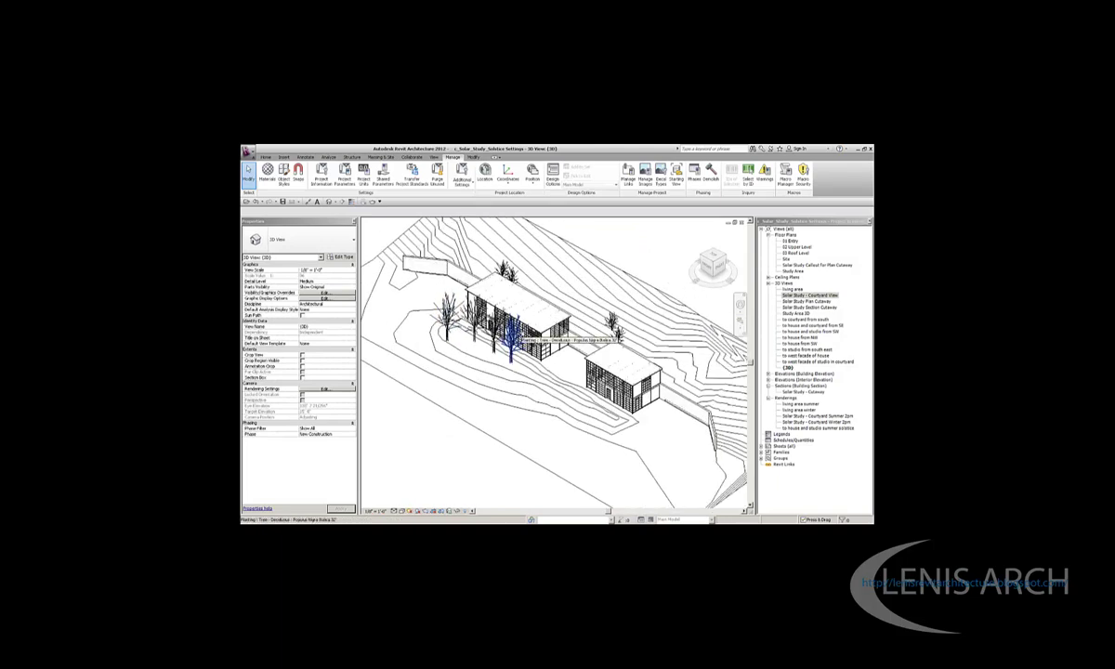
{"action": "mouse_move", "coordinate": [557, 372]}
{"action": "middle_mouse_down", "text": "shift"}
{"action": "mouse_move", "coordinate": [520, 362]}
{"action": "mouse_move", "coordinate": [592, 391]}
{"action": "mouse_move", "coordinate": [757, 346]}
{"action": "mouse_move", "coordinate": [650, 353]}
{"action": "middle_mouse_up", "text": "shift"}
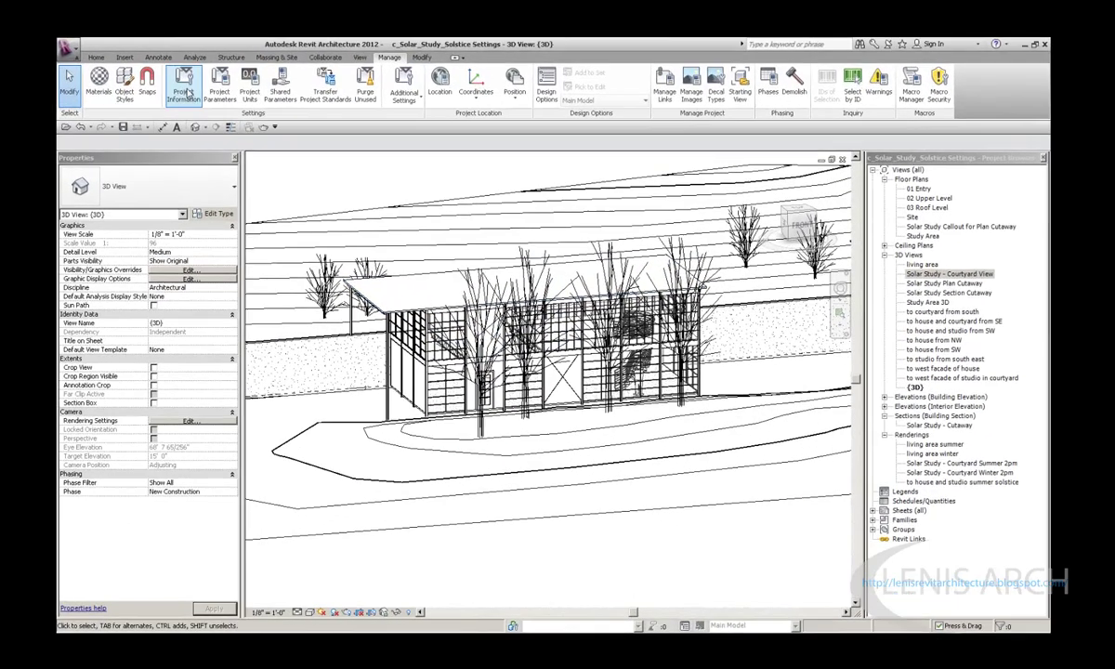
{"action": "left_click", "coordinate": [176, 89]}
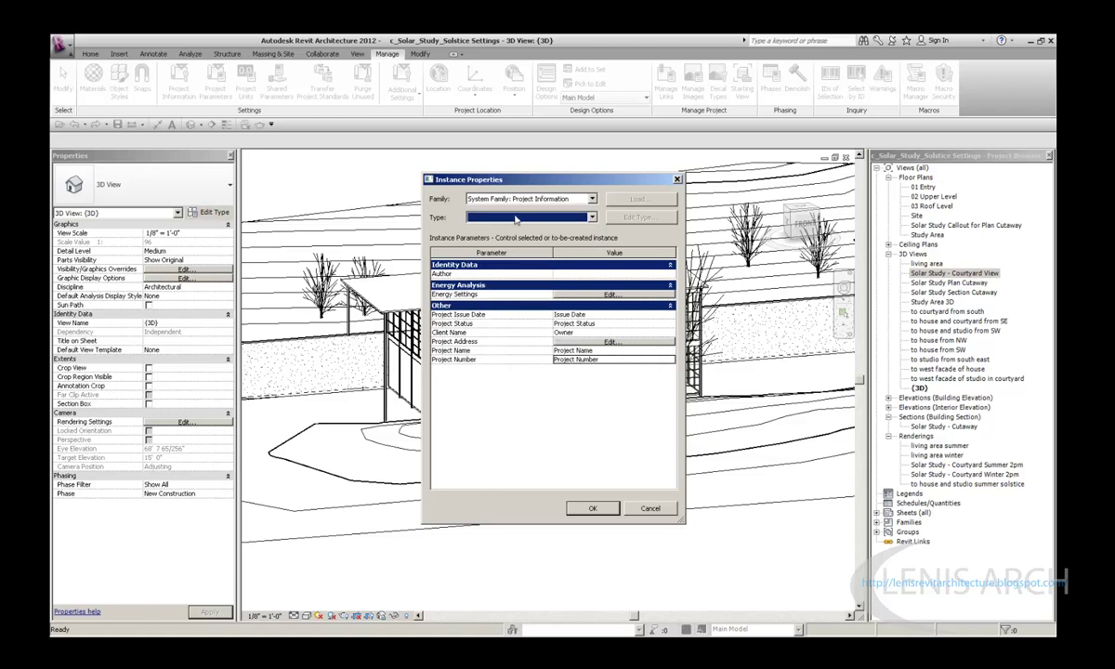
{"action": "left_click_drag", "start_coordinate": [521, 179], "coordinate": [495, 173]}
{"action": "left_click", "coordinate": [562, 267]}
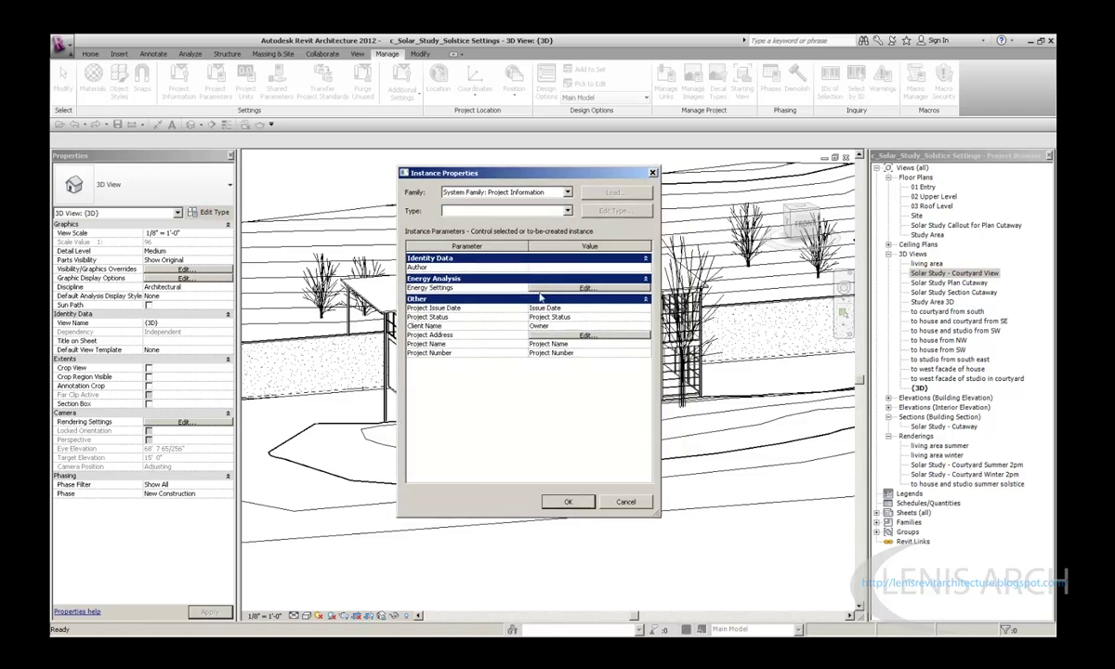
{"action": "left_click", "coordinate": [541, 289]}
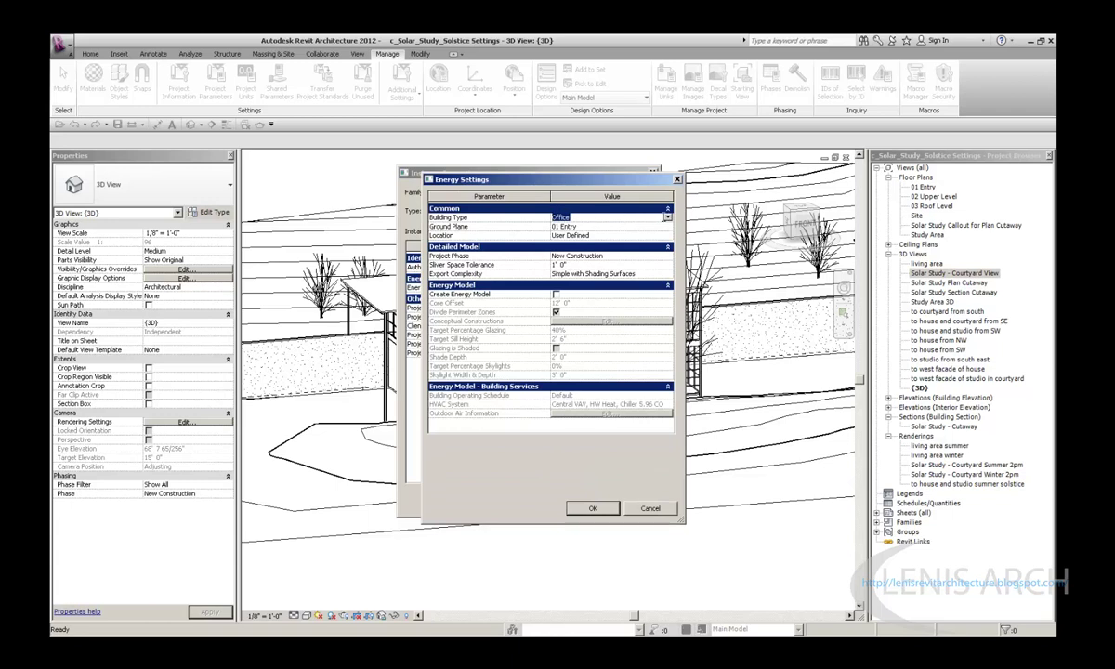
{"action": "left_click", "coordinate": [667, 217]}
{"action": "left_click", "coordinate": [675, 194]}
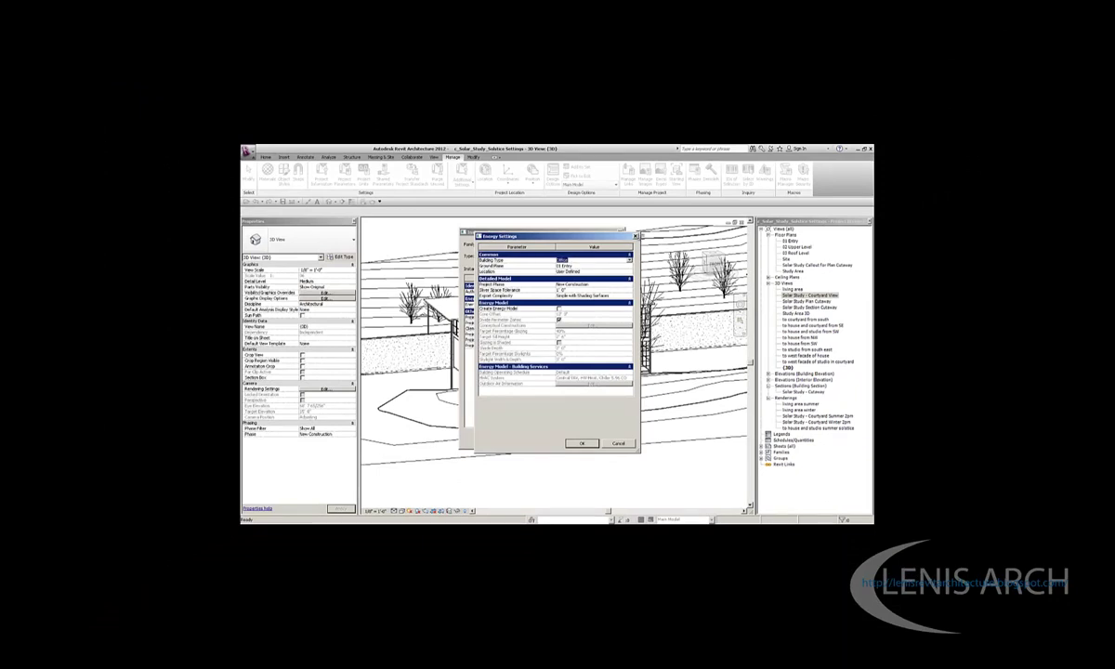
{"action": "key", "text": "Return"}
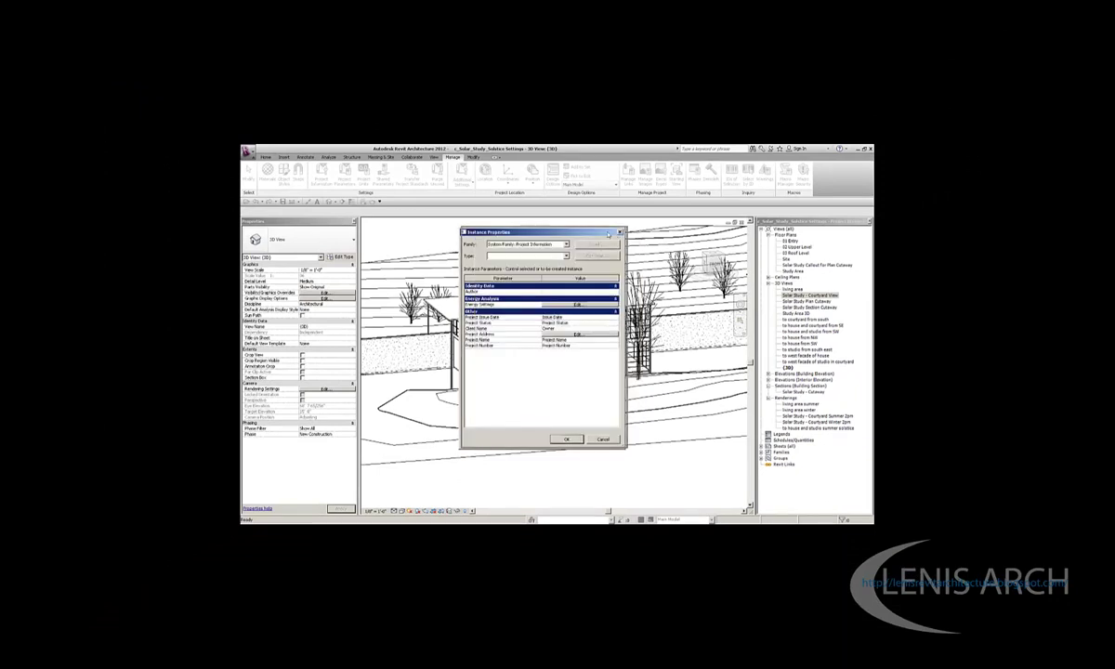
{"action": "key", "text": "Return"}
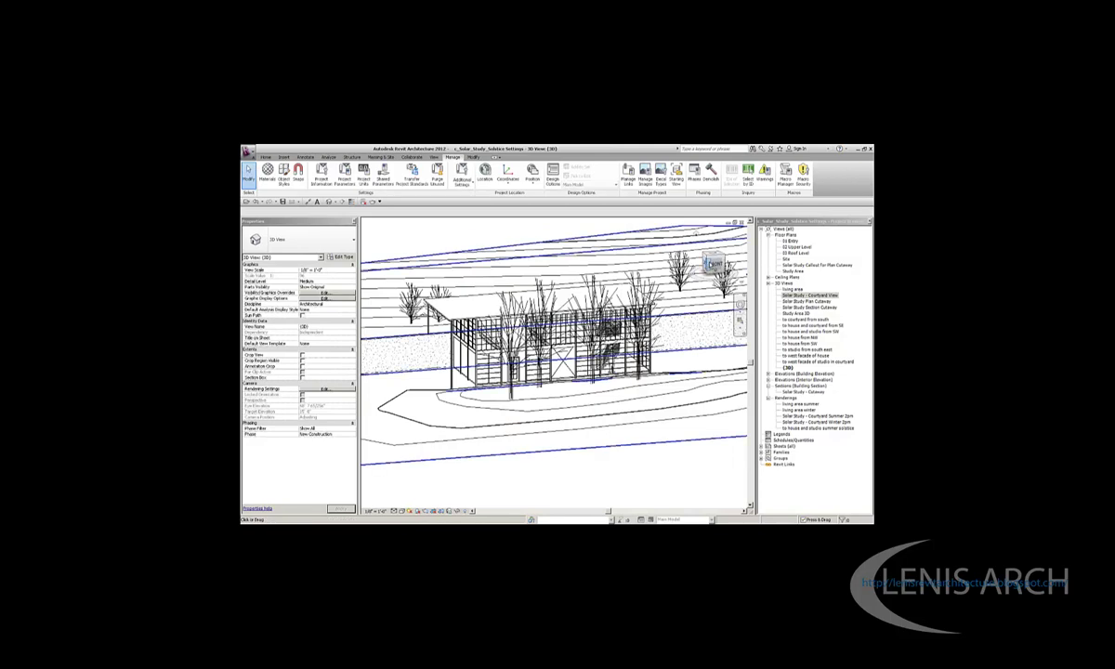
{"action": "middle_click_drag", "start_coordinate": [557, 390], "coordinate": [583, 418], "text": "shift"}
{"action": "scroll", "coordinate": [584, 418], "scroll_direction": "up", "scroll_amount": 3}
{"action": "scroll", "coordinate": [582, 418], "scroll_direction": "down", "scroll_amount": 2}
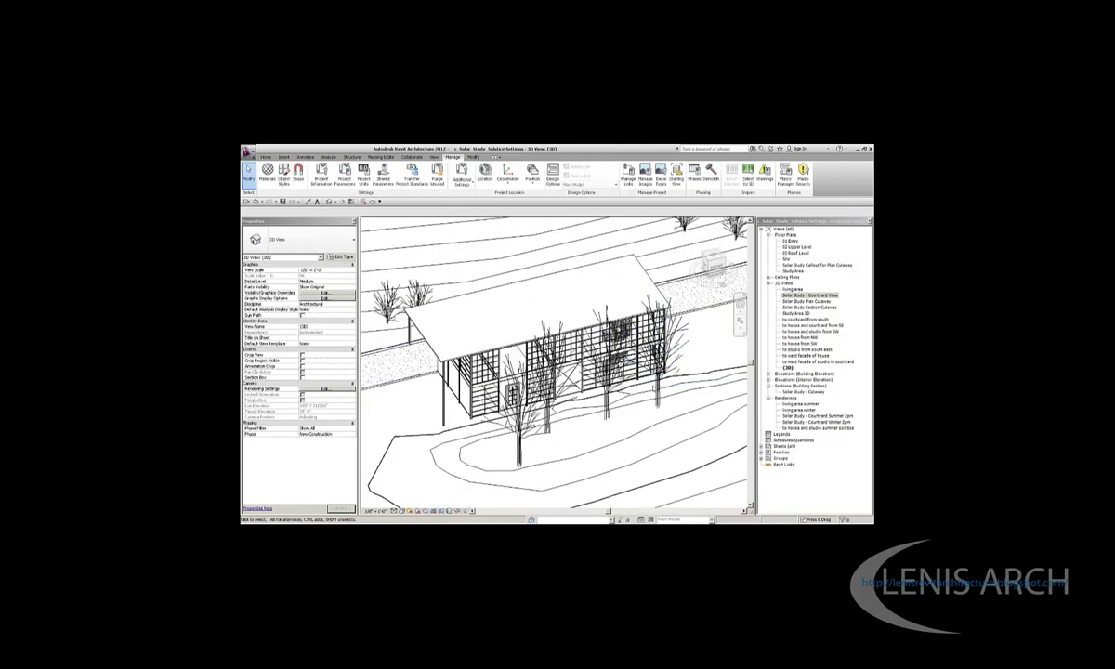
{"action": "left_click", "coordinate": [389, 302]}
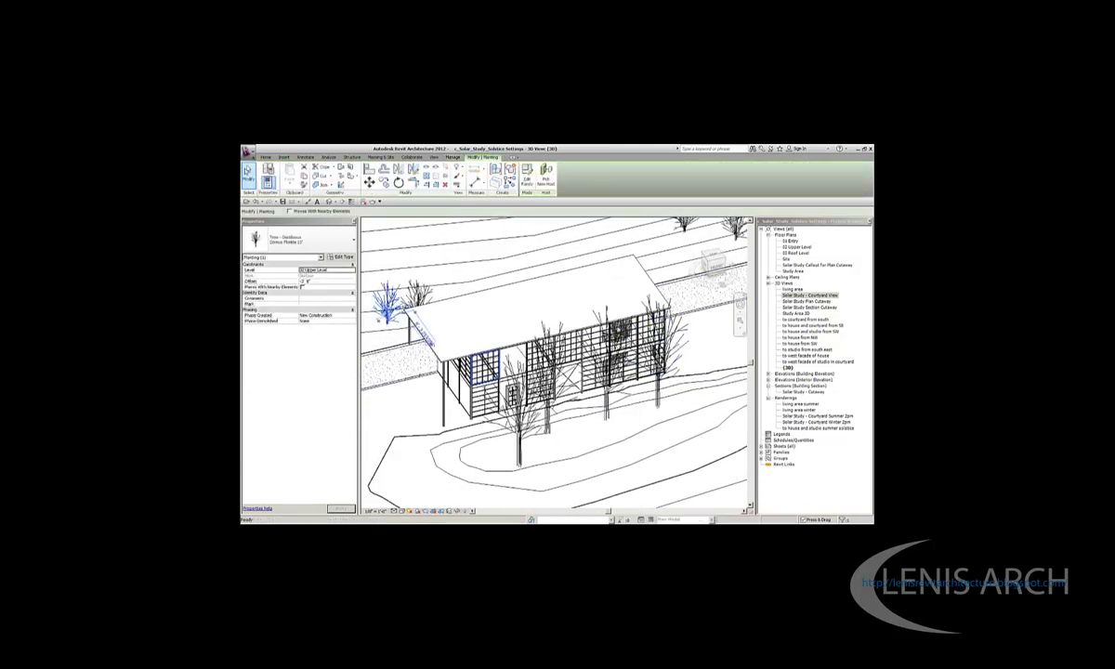
{"action": "left_click", "coordinate": [352, 243]}
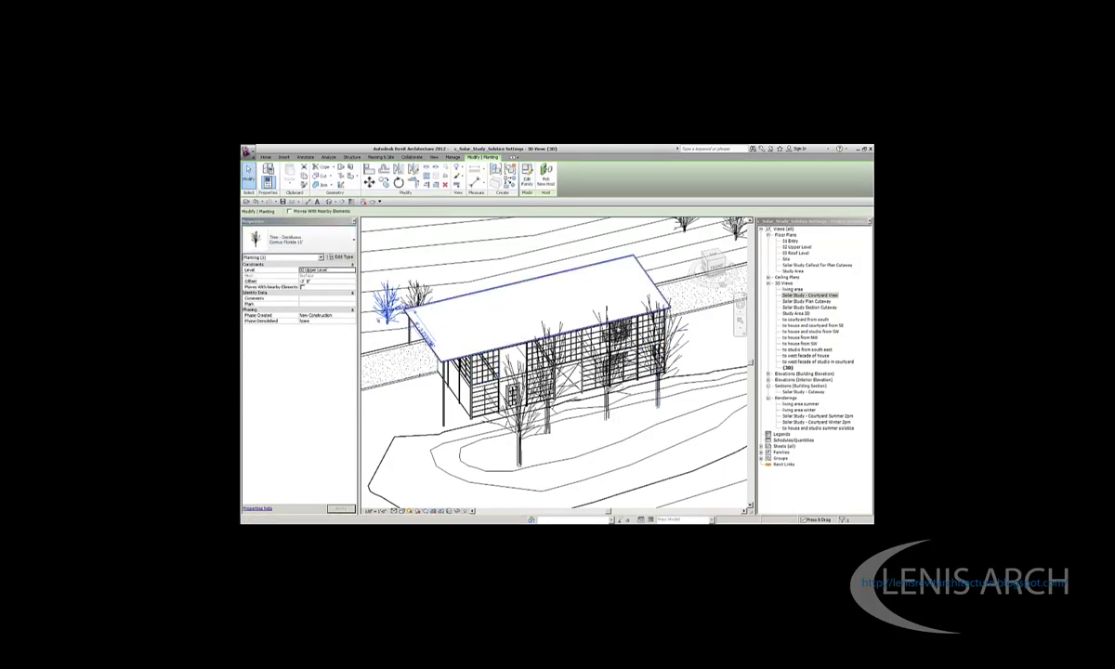
{"action": "left_click", "coordinate": [527, 176]}
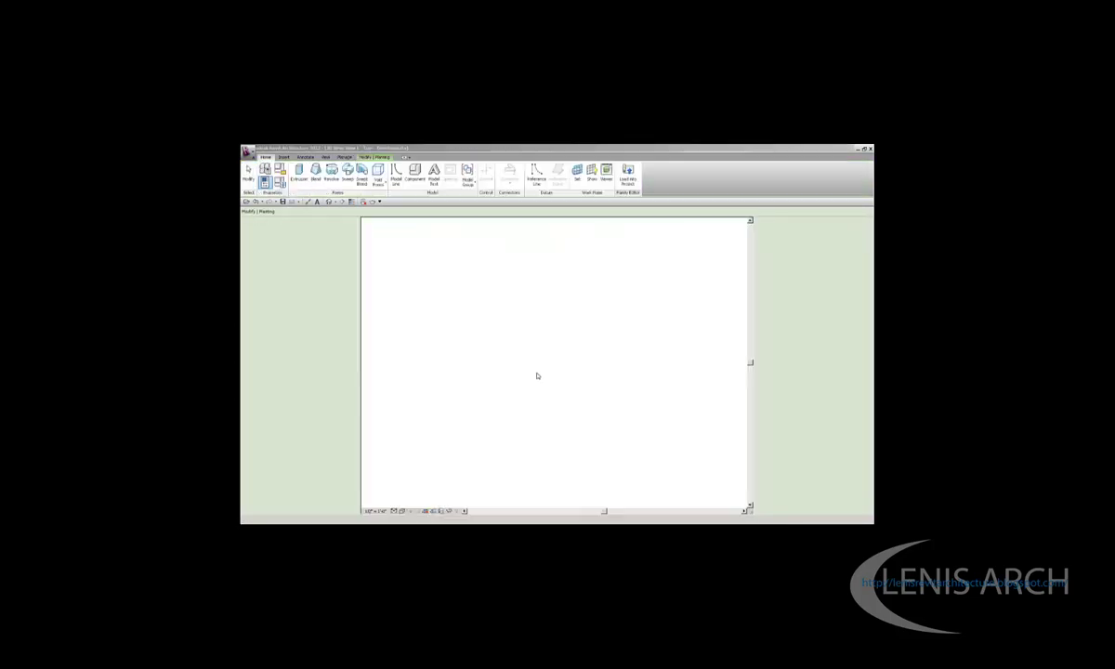
{"action": "left_click", "coordinate": [298, 243]}
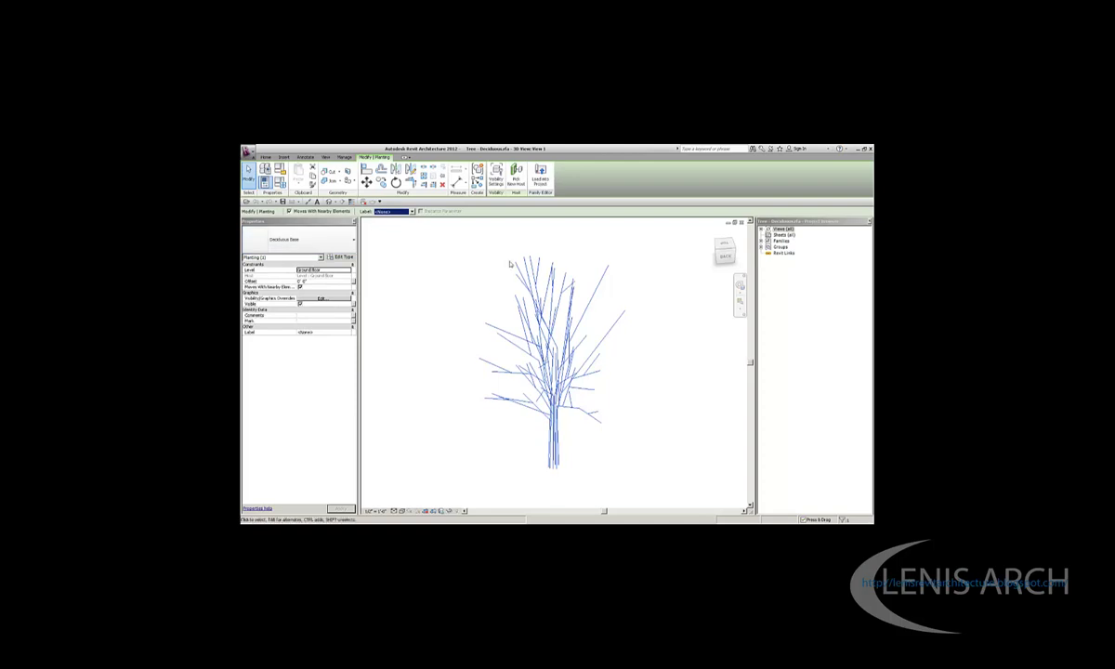
{"action": "left_click", "coordinate": [476, 257]}
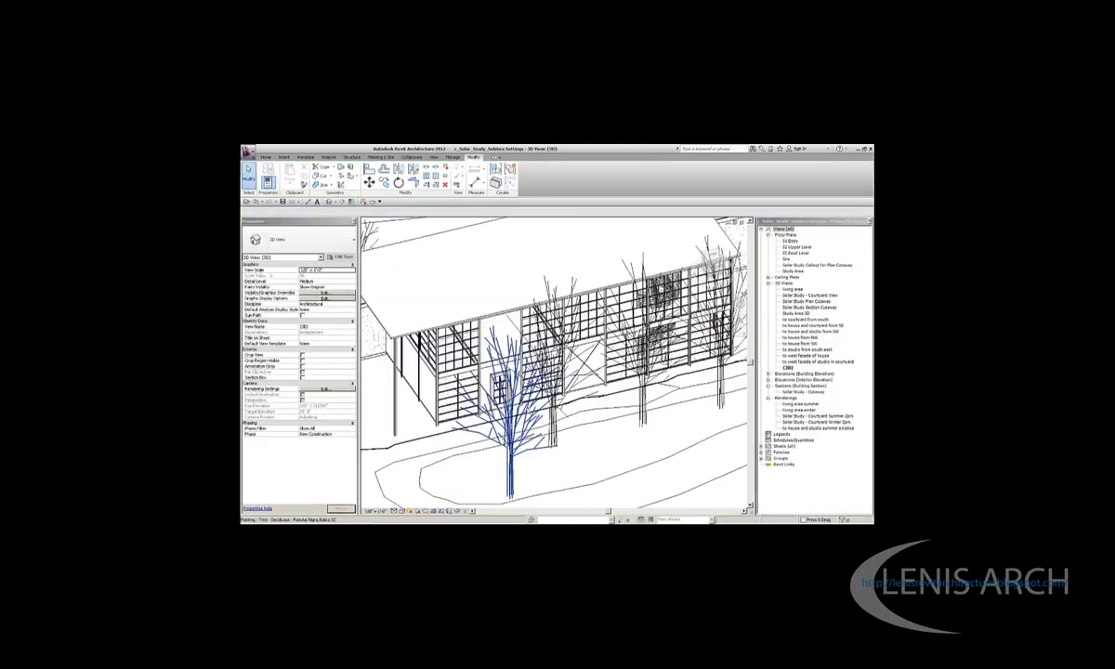
Start a Draft-quality sun-only rendering of the studio view
{"action": "key", "text": "Escape"}
{"action": "key", "text": "r"}
{"action": "key", "text": "r"}
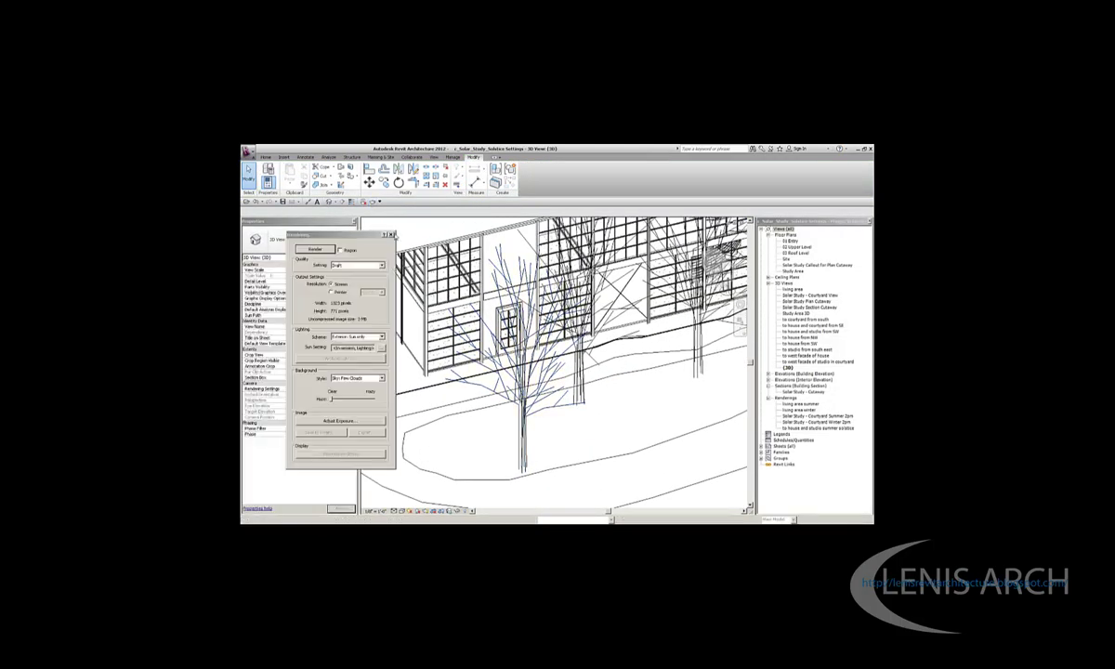
{"action": "left_click", "coordinate": [357, 267]}
{"action": "left_click", "coordinate": [357, 271]}
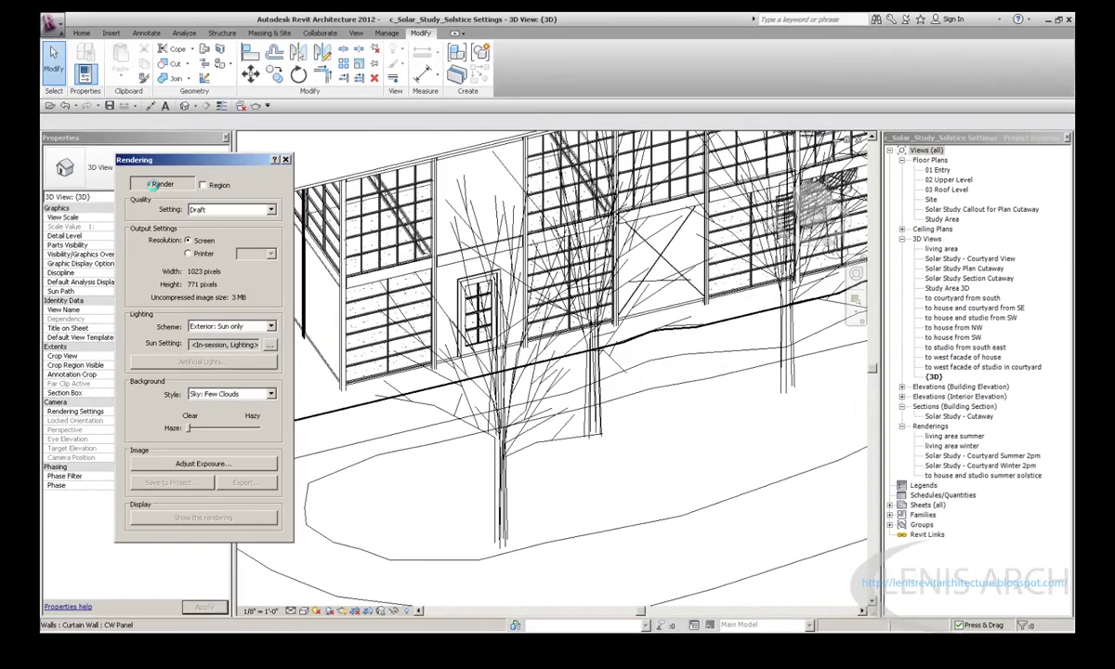
{"action": "left_click", "coordinate": [315, 248]}
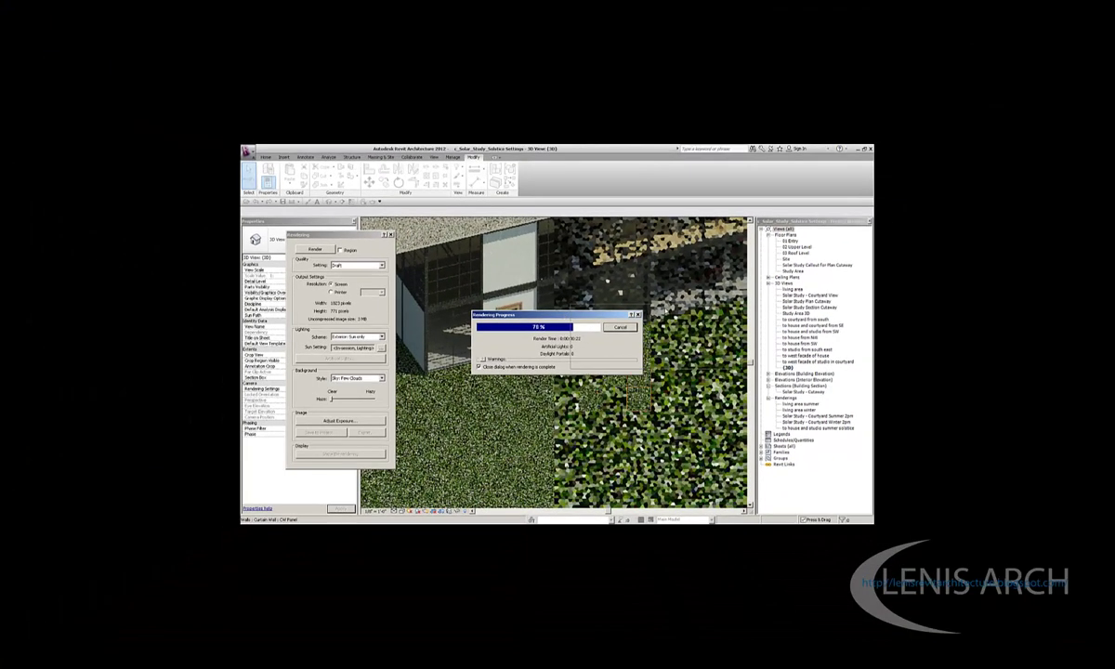
Move the progress box off the image, then cancel the render and confirm stopping it
{"action": "left_click_drag", "start_coordinate": [567, 311], "coordinate": [664, 308]}
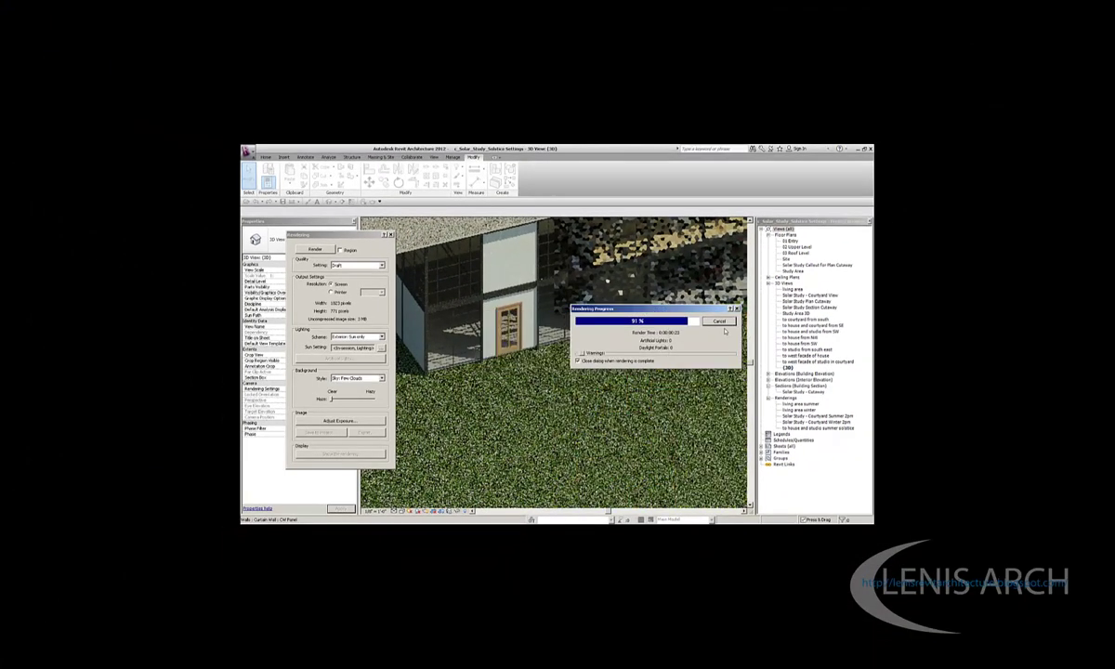
{"action": "left_click", "coordinate": [721, 323]}
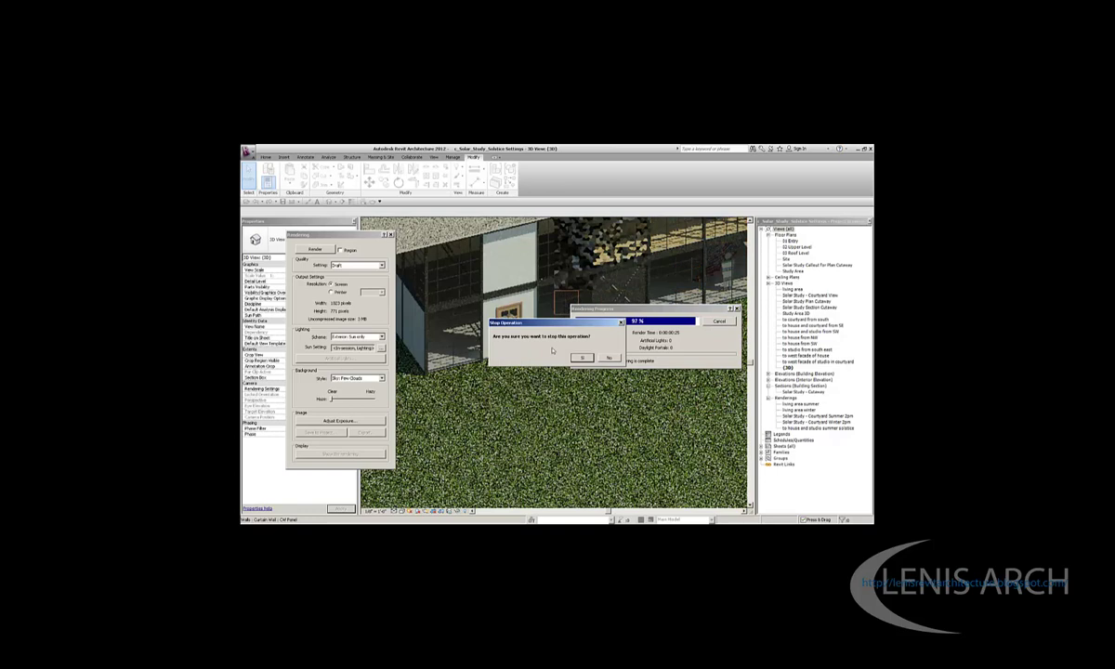
{"action": "left_click", "coordinate": [582, 357]}
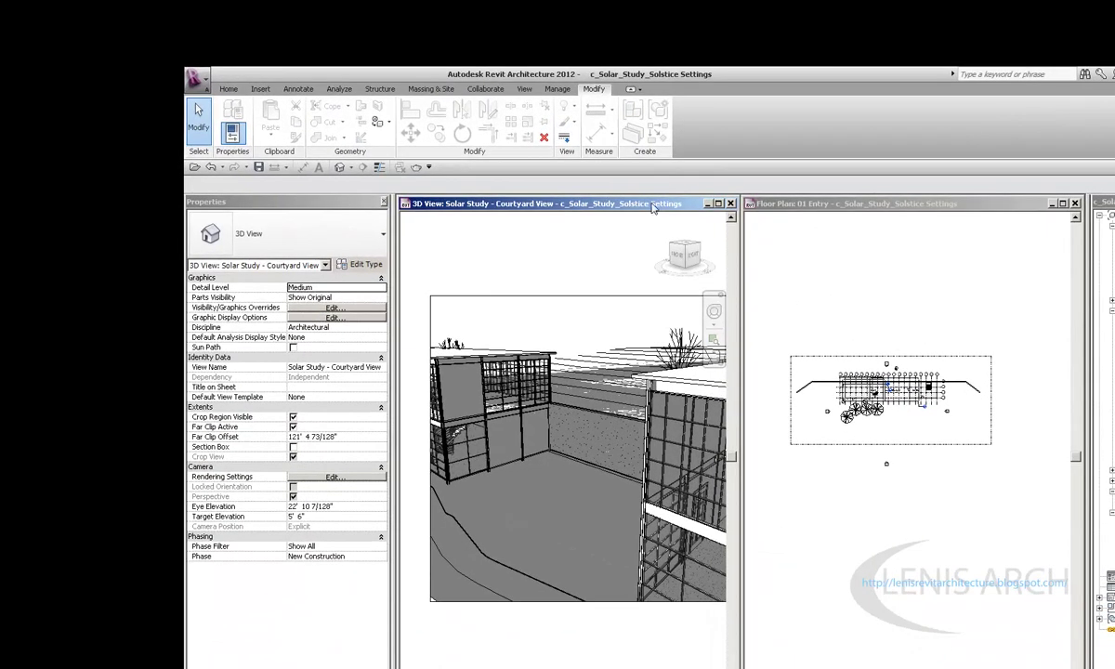
Maximize the Courtyard View and play its solar study through to 4:41 PM on 12/22/2006
{"action": "double_click", "coordinate": [653, 207]}
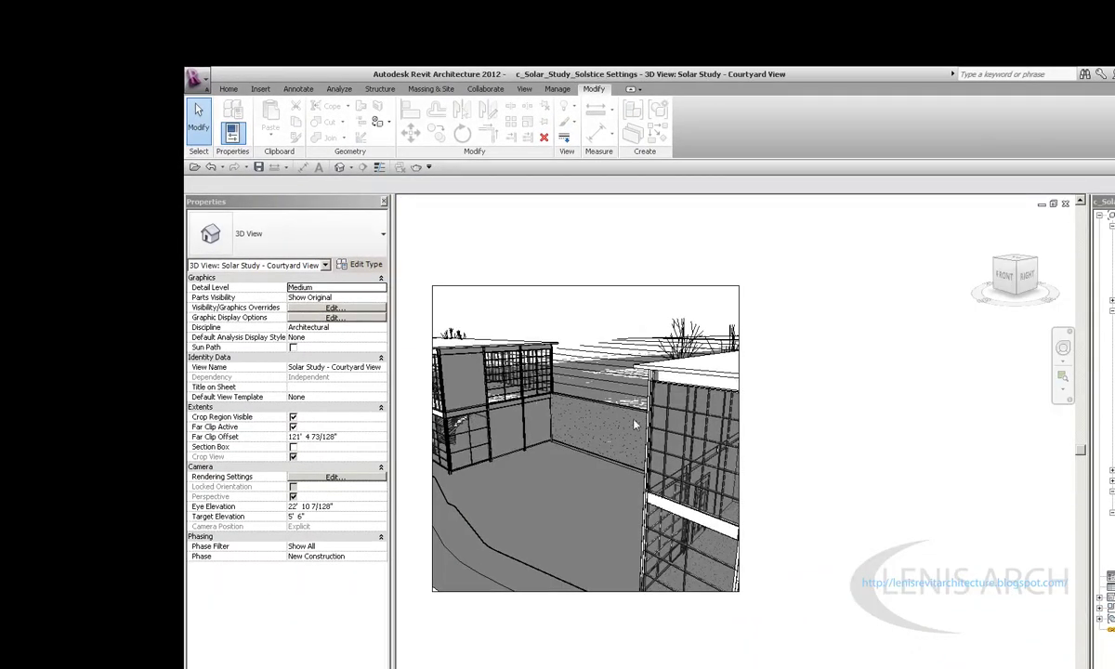
{"action": "left_click", "coordinate": [548, 241]}
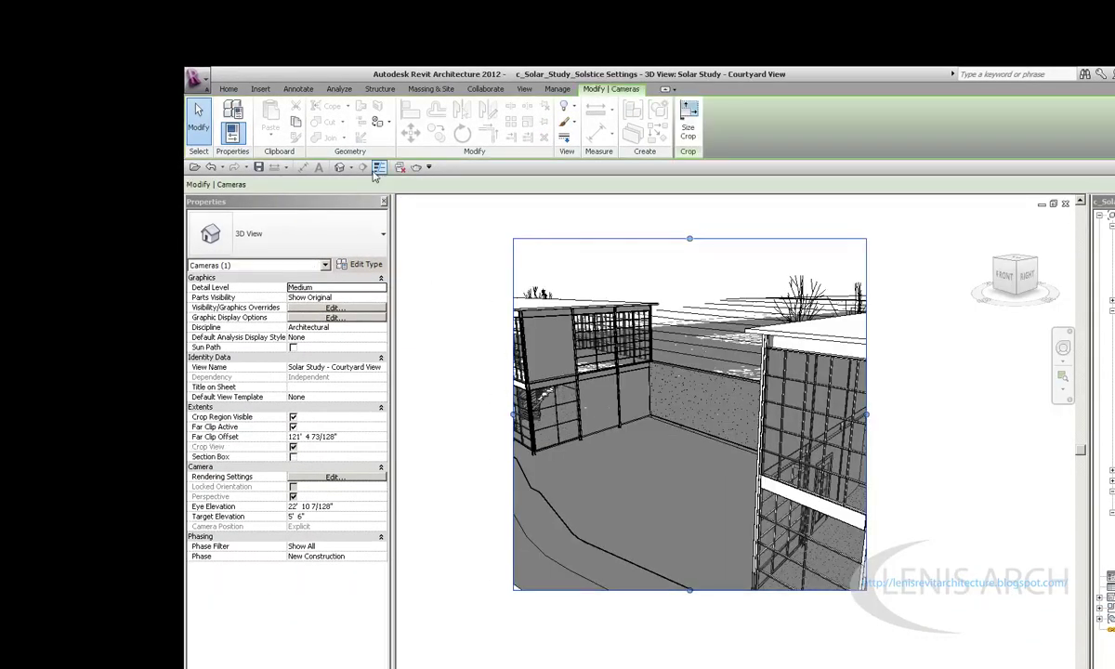
{"action": "left_click", "coordinate": [488, 664]}
{"action": "left_click", "coordinate": [511, 666]}
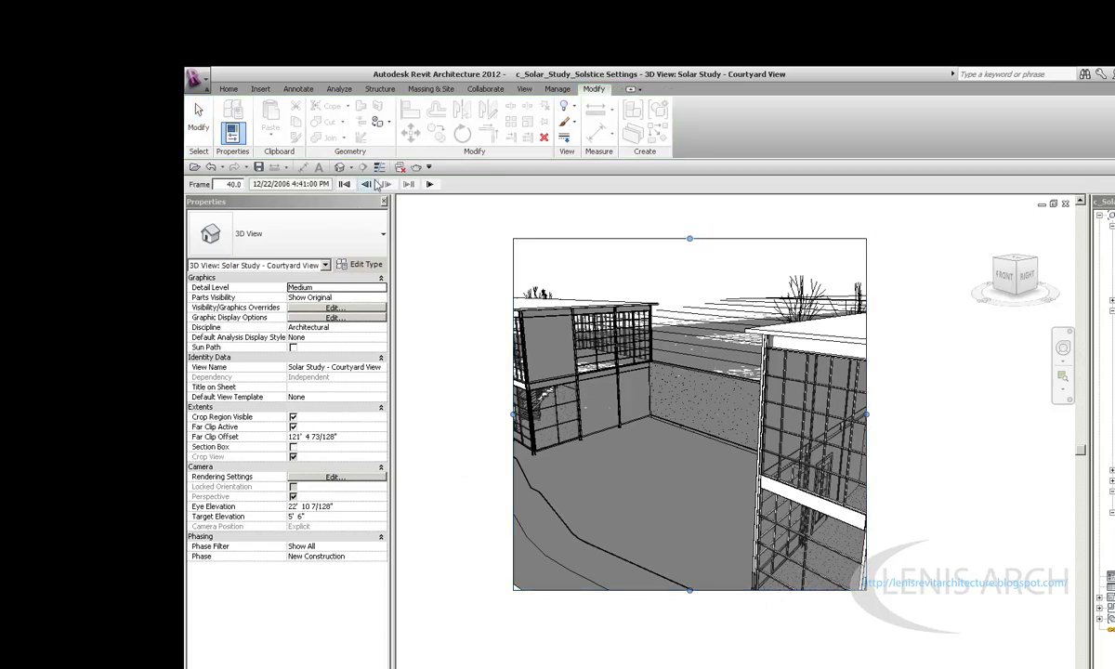
{"action": "left_click", "coordinate": [430, 184]}
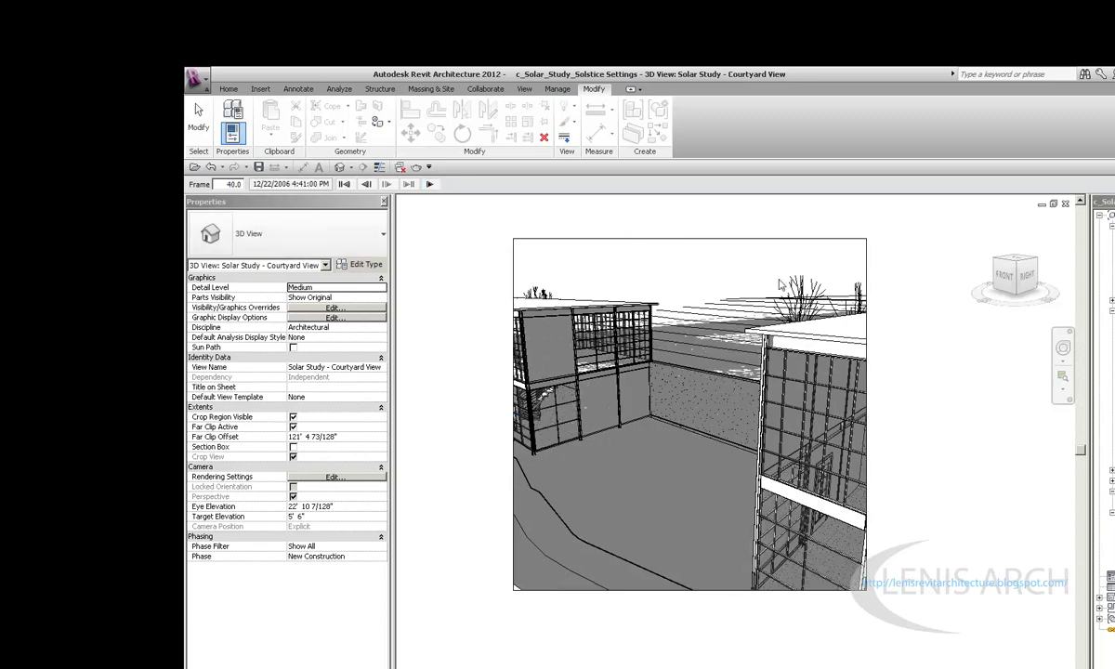
{"action": "left_click", "coordinate": [1053, 205]}
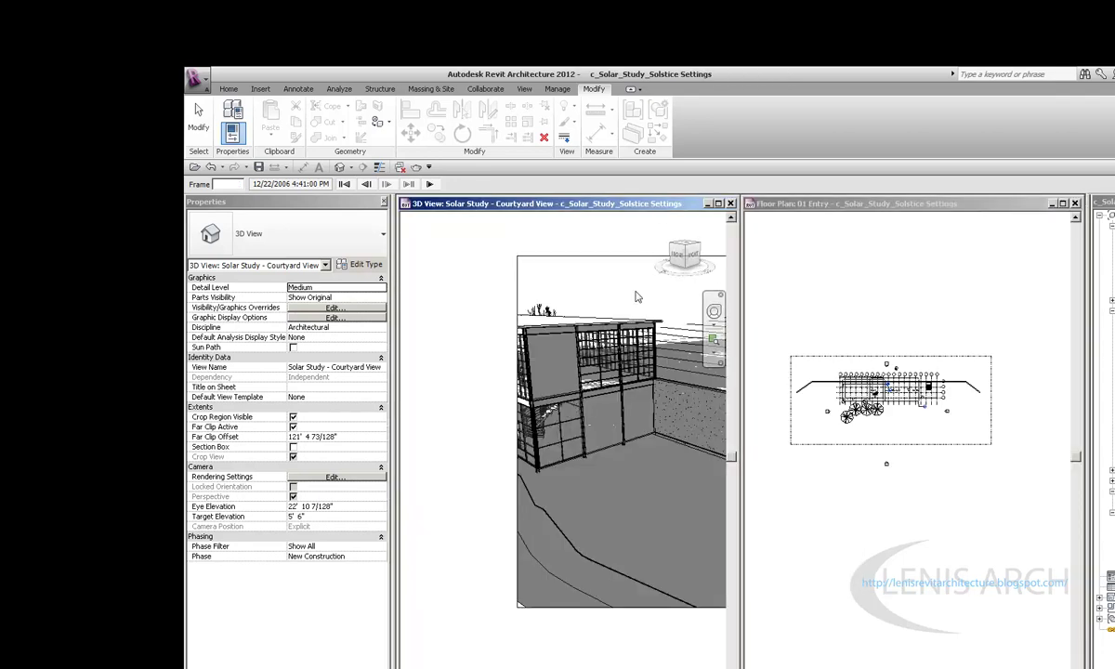
{"action": "double_click", "coordinate": [613, 203]}
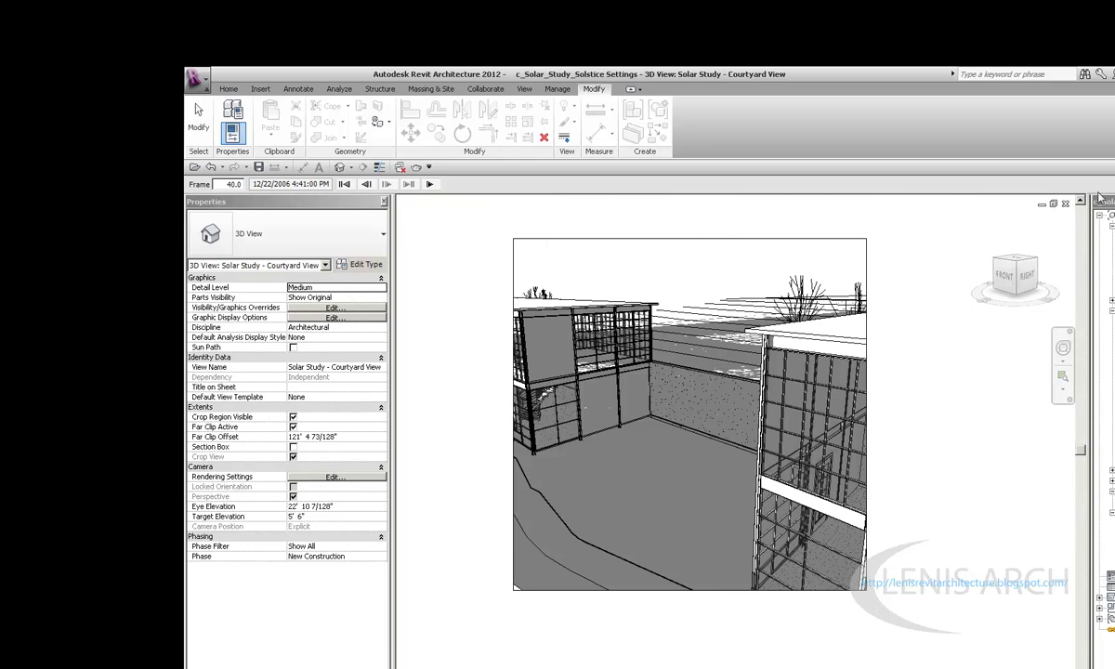
Tile the open views with WT and make the 01 Entry floor plan active
{"action": "key", "text": "w"}
{"action": "key", "text": "t"}
{"action": "left_click", "coordinate": [786, 405]}
{"action": "key", "text": "w"}
{"action": "key", "text": "t"}
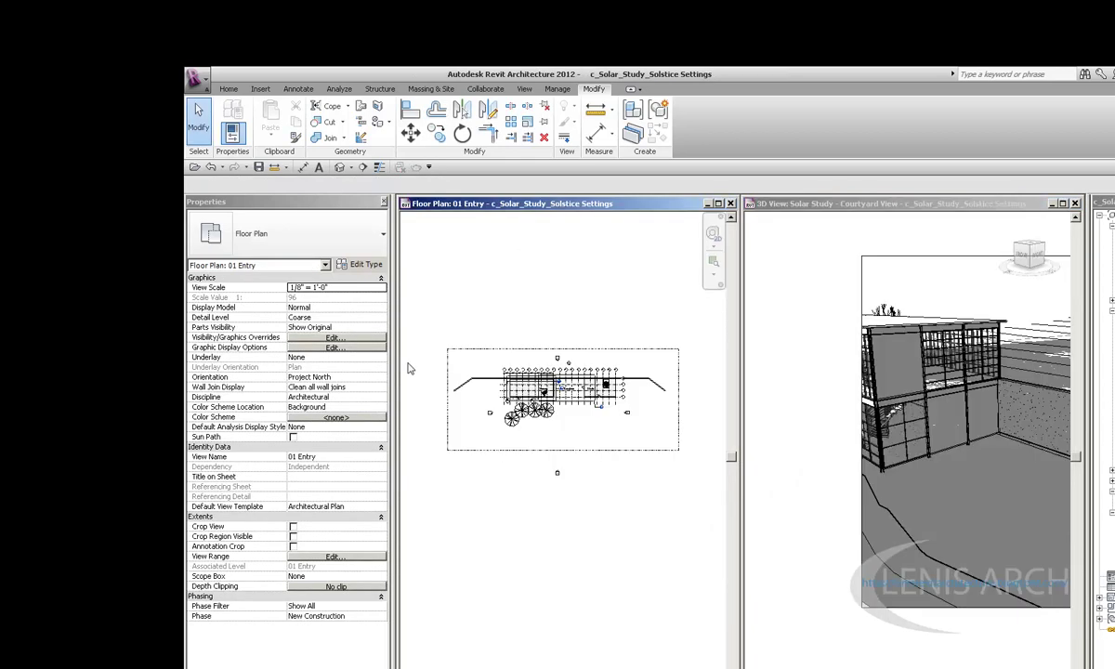
{"action": "left_click", "coordinate": [916, 253]}
{"action": "left_click", "coordinate": [916, 257]}
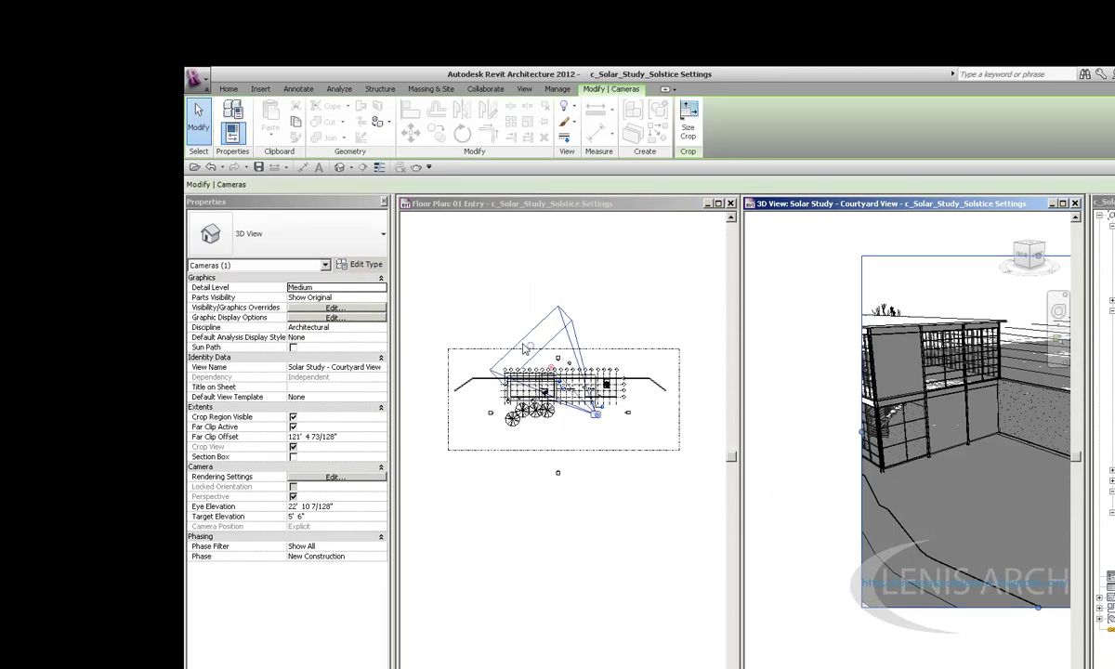
{"action": "left_click", "coordinate": [594, 297]}
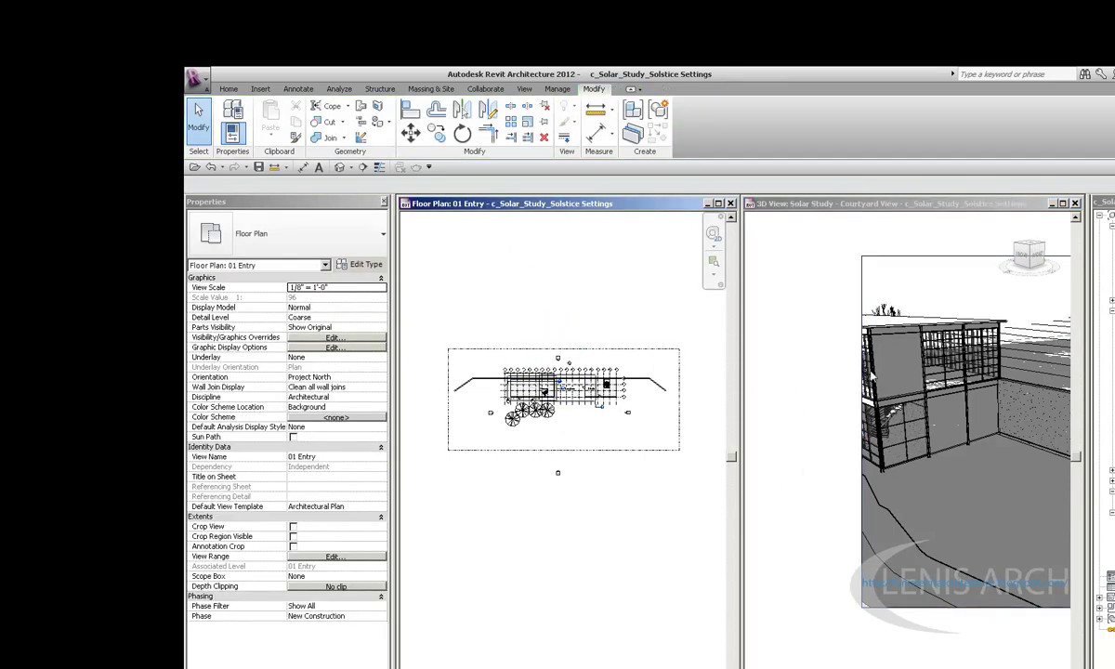
{"action": "left_click", "coordinate": [922, 257]}
{"action": "left_click", "coordinate": [601, 325]}
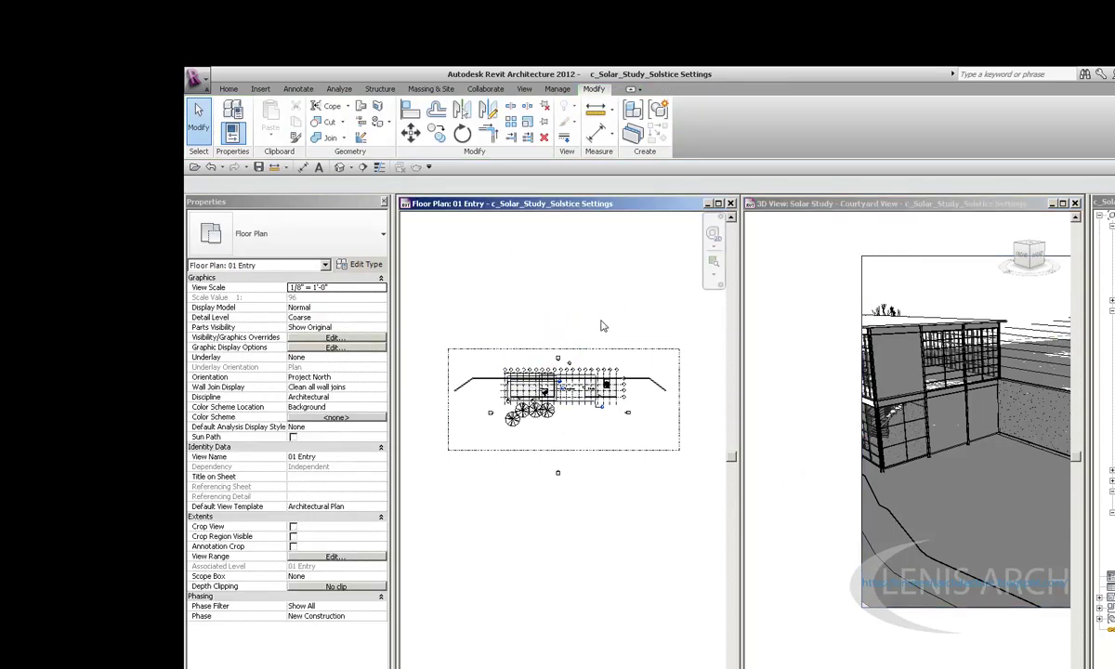
Place a camera beside the building to create 3D View 1, and move its window right
{"action": "left_click", "coordinate": [364, 167]}
{"action": "left_click", "coordinate": [353, 191]}
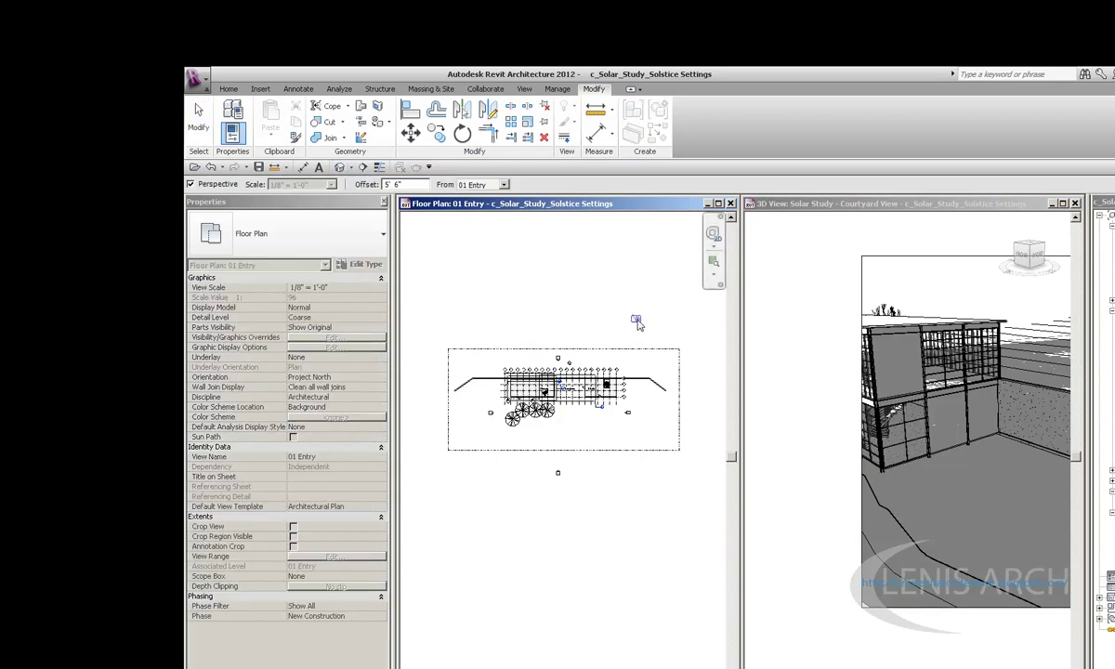
{"action": "left_click", "coordinate": [658, 327]}
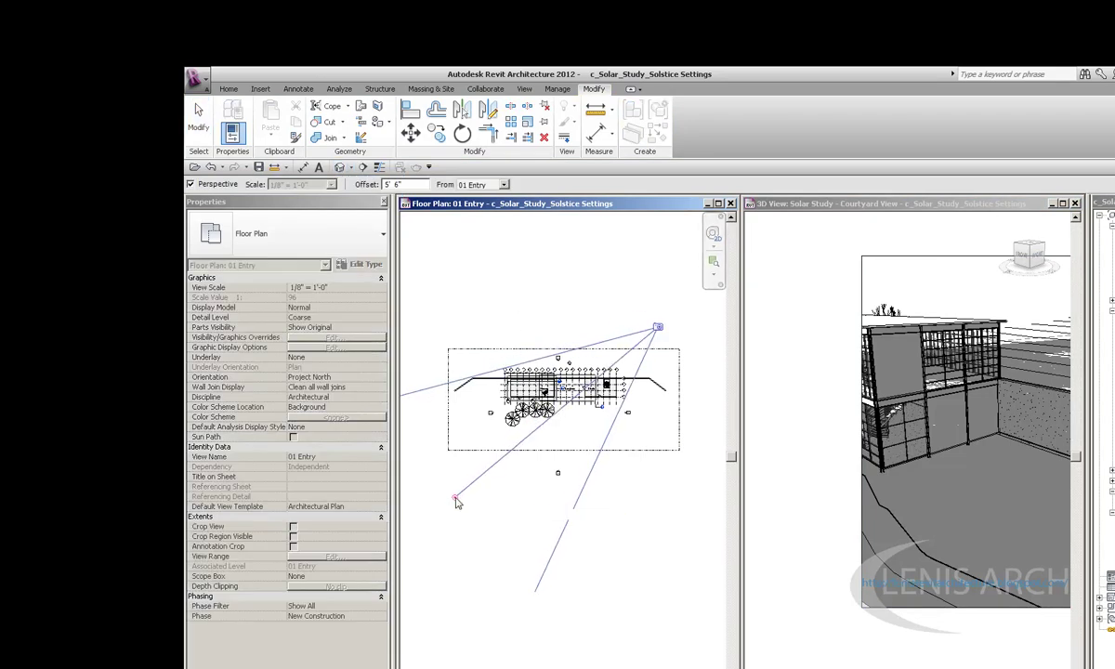
{"action": "left_click", "coordinate": [455, 499]}
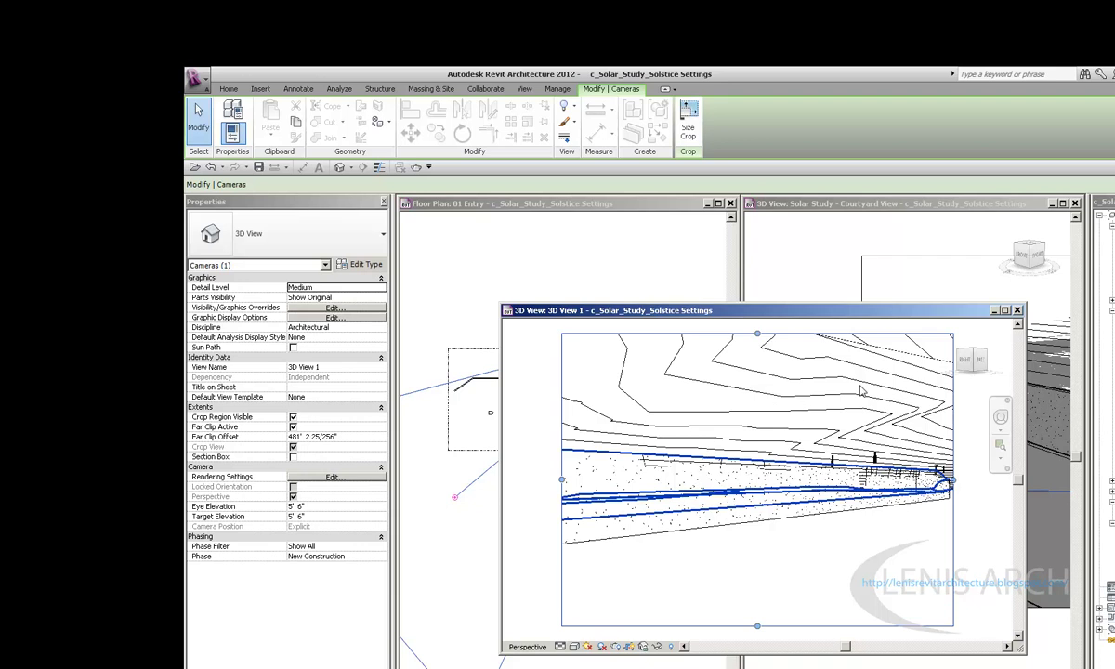
{"action": "left_click_drag", "start_coordinate": [743, 318], "coordinate": [982, 317]}
{"action": "left_click", "coordinate": [553, 251]}
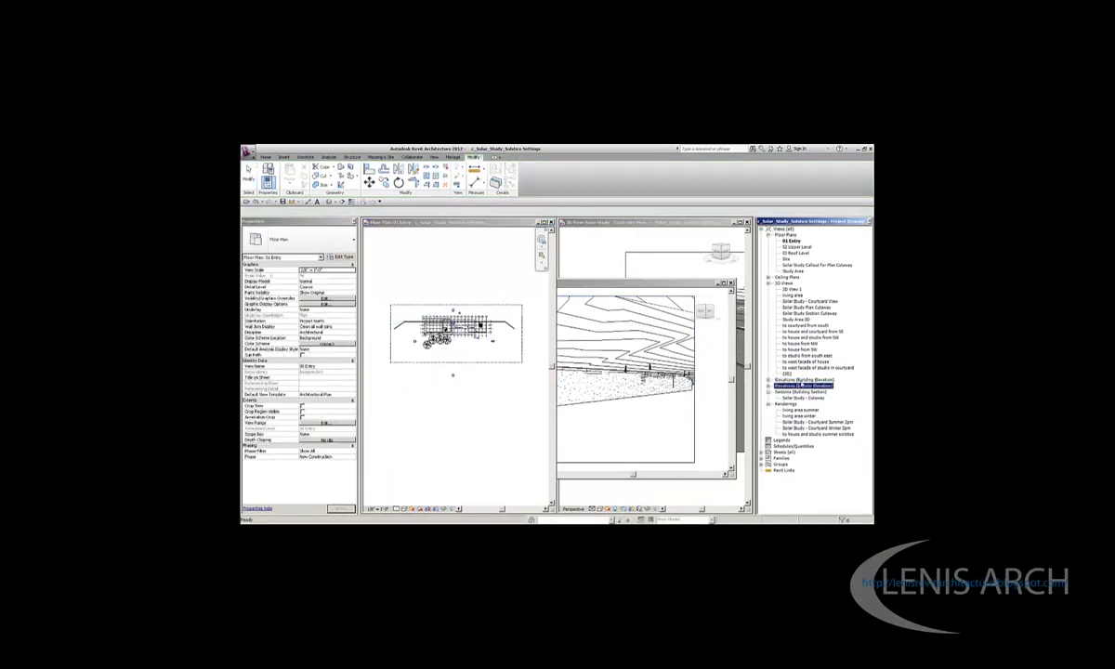
Open the South elevation from the Project Browser and arrange it beside 3D View 1
{"action": "double_click", "coordinate": [801, 379]}
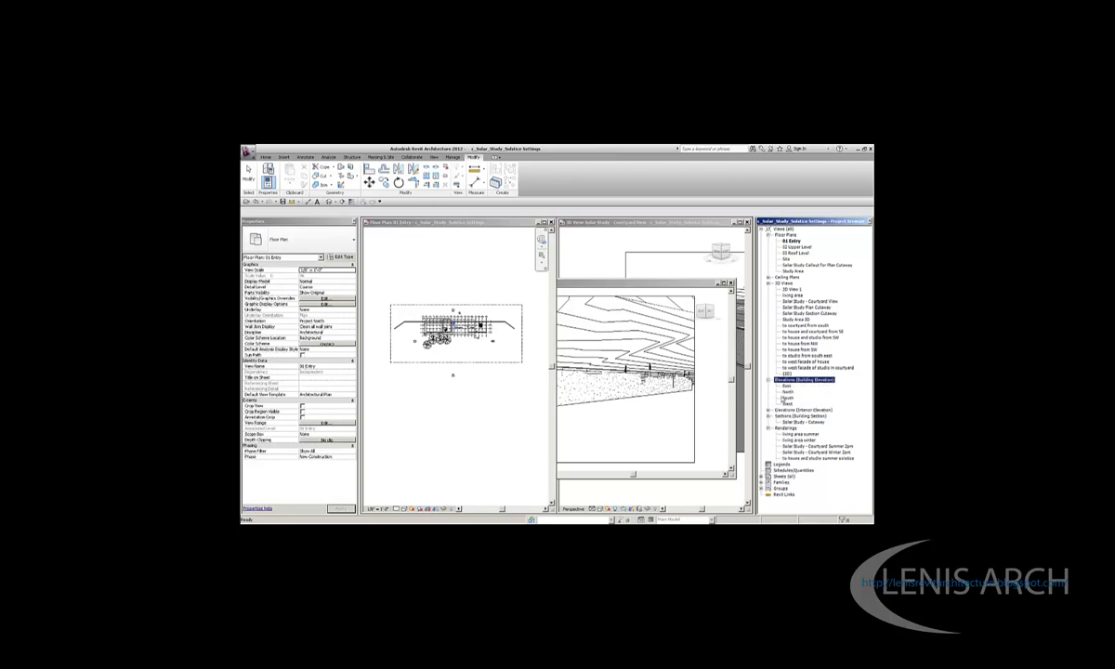
{"action": "left_click", "coordinate": [786, 397]}
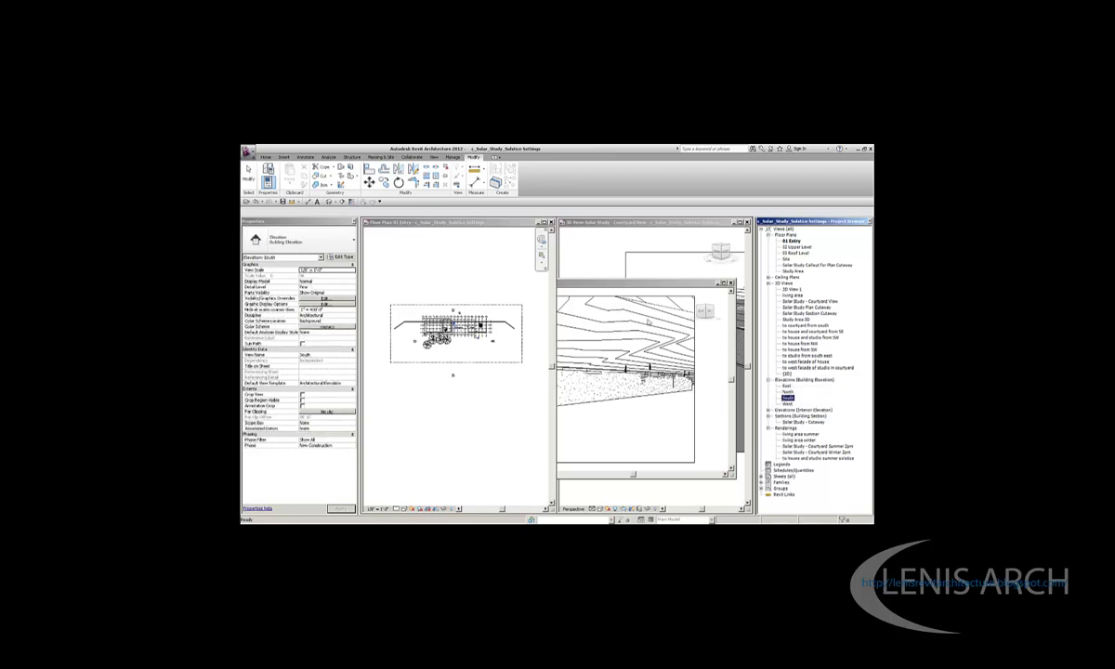
{"action": "double_click", "coordinate": [787, 398]}
{"action": "scroll", "coordinate": [636, 405], "scroll_direction": "up", "scroll_amount": 3}
{"action": "scroll", "coordinate": [636, 405], "scroll_direction": "up", "scroll_amount": 2}
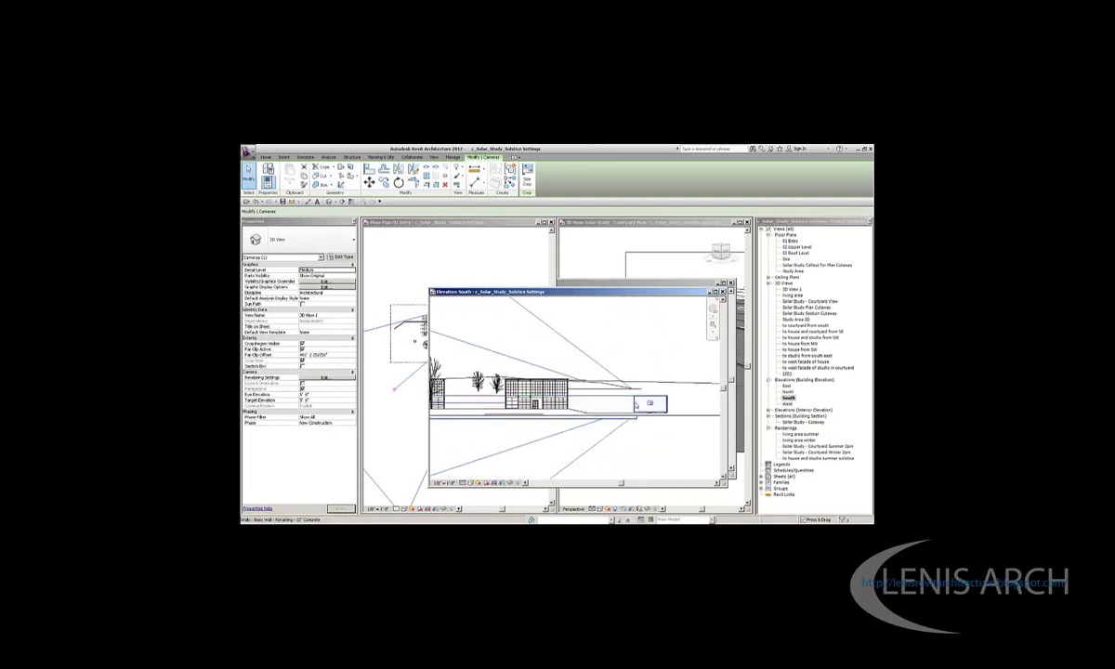
{"action": "scroll", "coordinate": [563, 316], "scroll_direction": "down", "scroll_amount": 1}
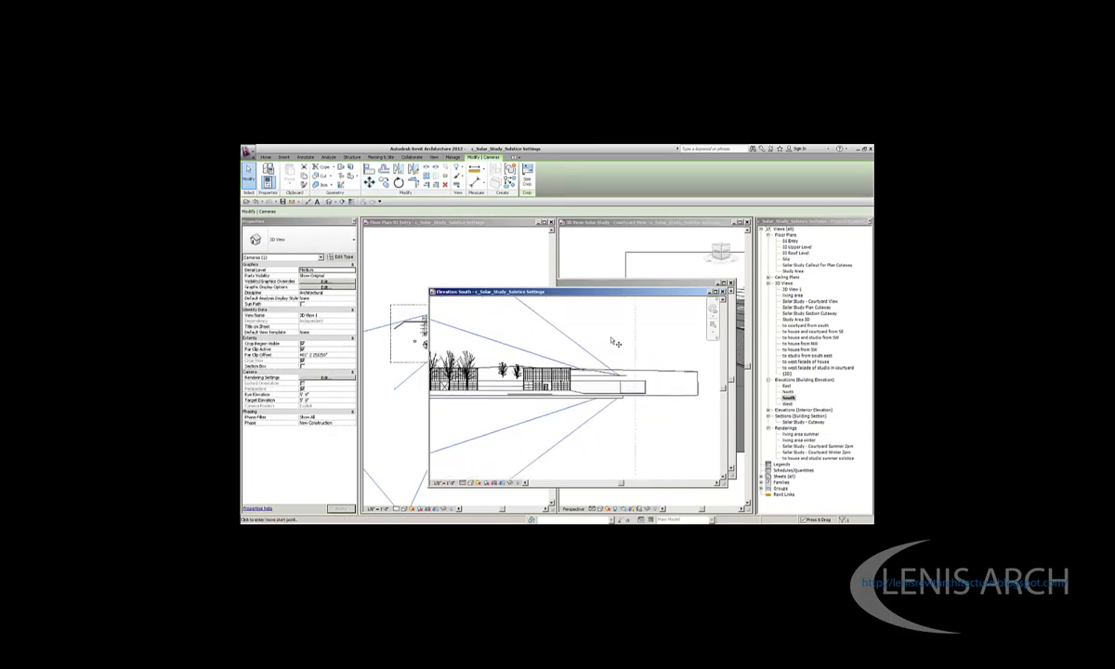
{"action": "scroll", "coordinate": [571, 341], "scroll_direction": "down", "scroll_amount": 2}
{"action": "scroll", "coordinate": [571, 341], "scroll_direction": "up", "scroll_amount": 2}
{"action": "scroll", "coordinate": [560, 293], "scroll_direction": "down", "scroll_amount": 2}
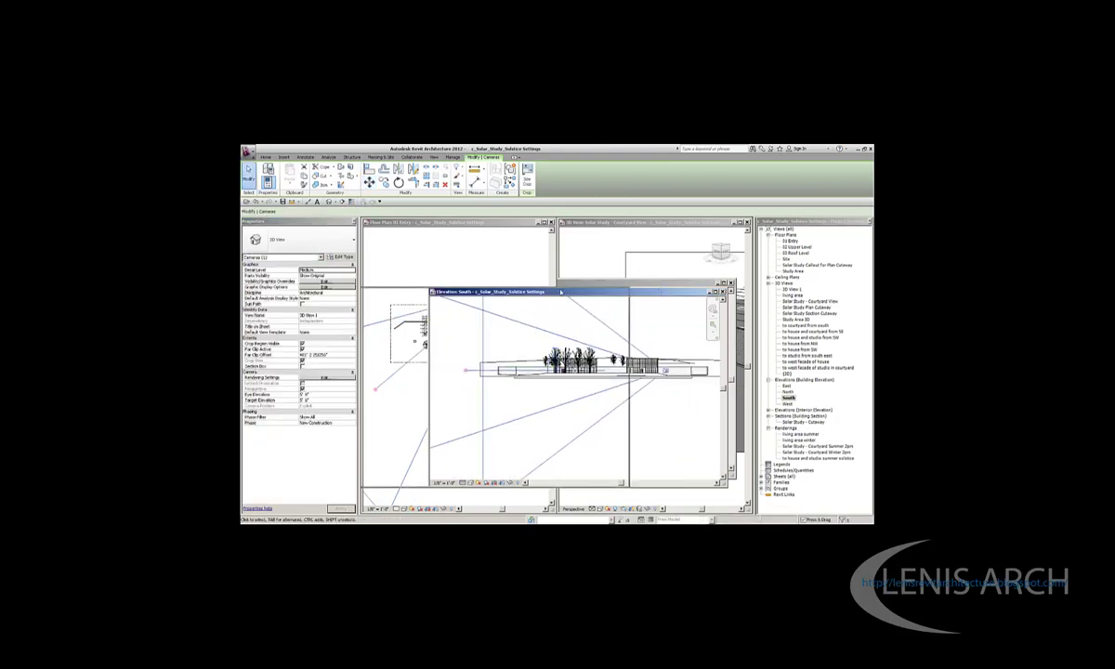
{"action": "left_click_drag", "start_coordinate": [560, 293], "coordinate": [502, 293]}
{"action": "left_click_drag", "start_coordinate": [706, 282], "coordinate": [639, 288]}
Drag the camera eye below the building and aim its target at the studio
{"action": "left_click", "coordinate": [490, 304]}
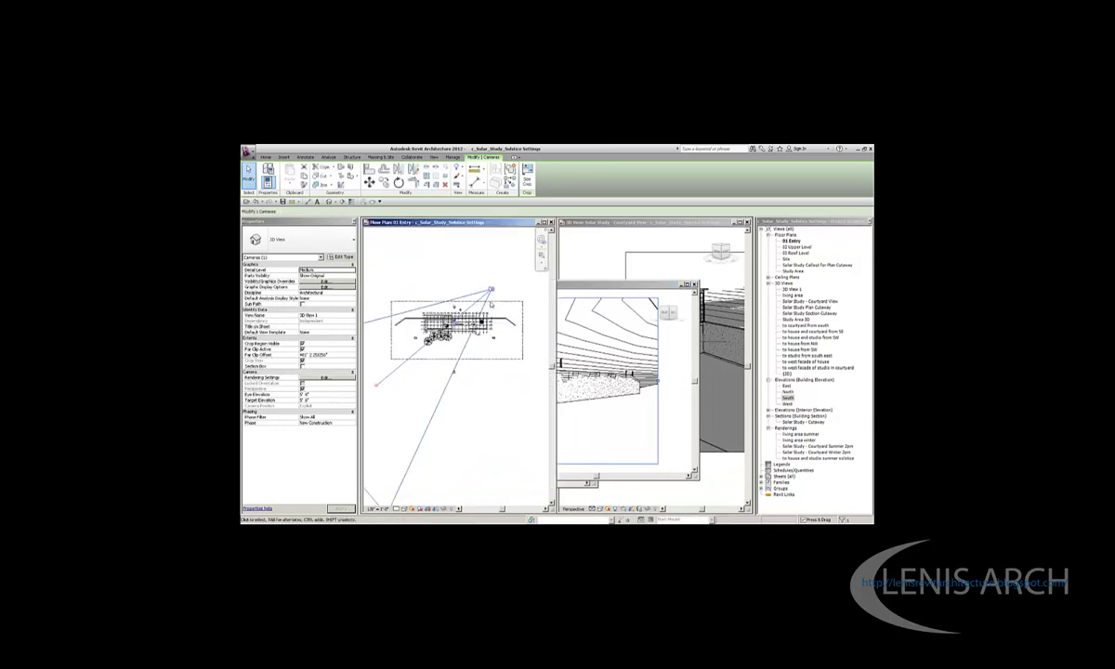
{"action": "left_click_drag", "start_coordinate": [490, 291], "coordinate": [509, 403]}
{"action": "scroll", "coordinate": [436, 390], "scroll_direction": "down", "scroll_amount": 2}
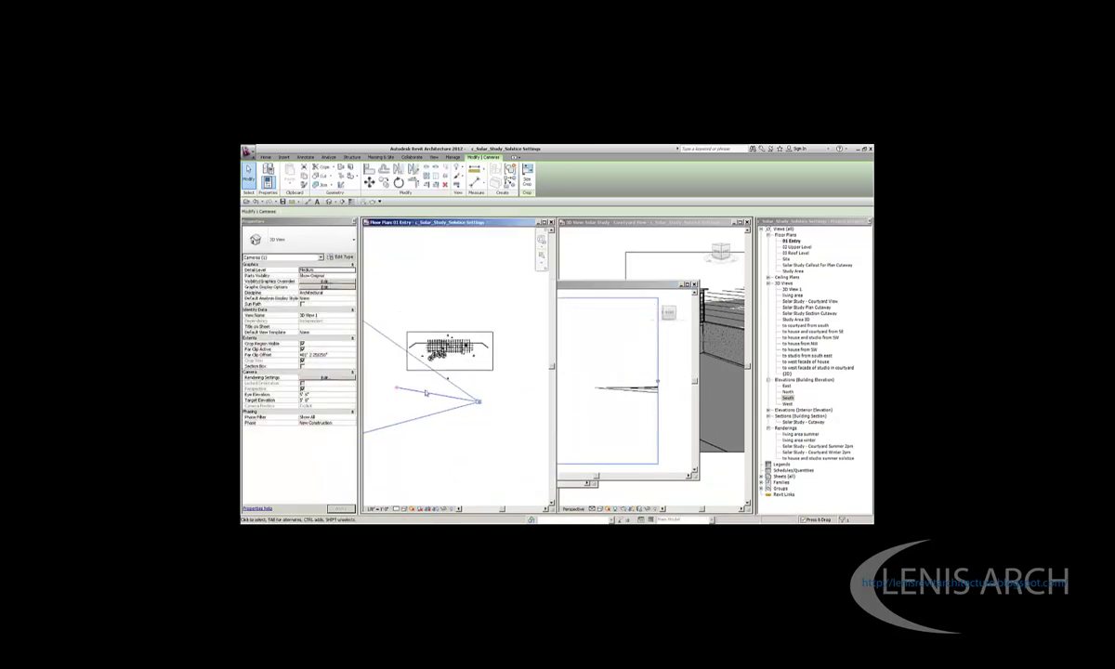
{"action": "scroll", "coordinate": [437, 331], "scroll_direction": "up", "scroll_amount": 1}
{"action": "left_click_drag", "start_coordinate": [389, 396], "coordinate": [430, 364]}
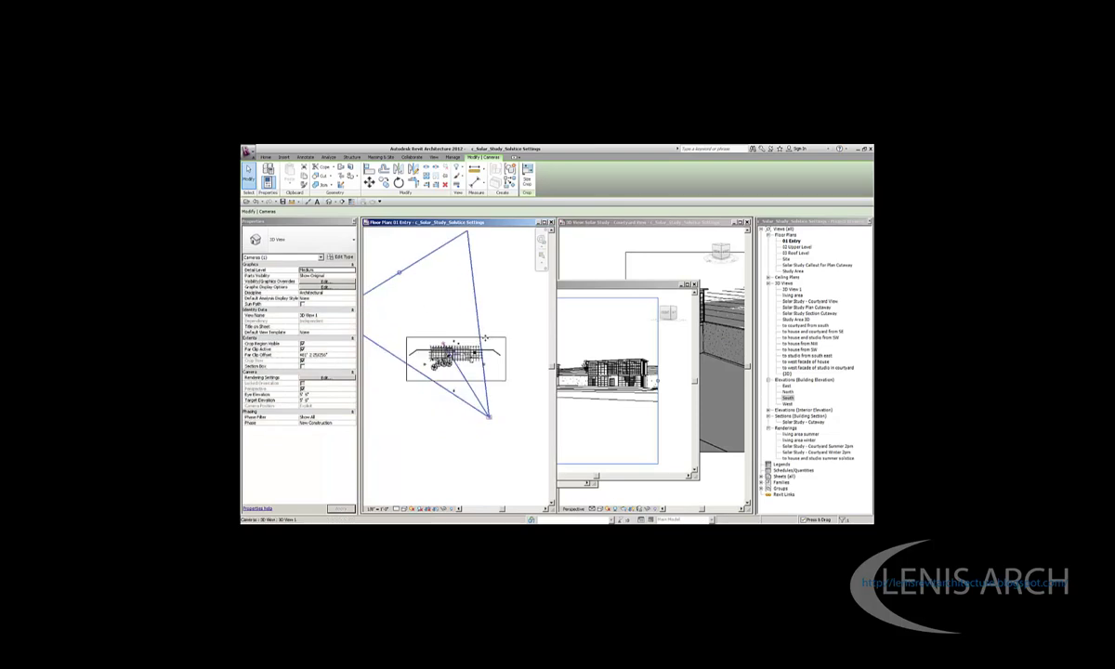
{"action": "left_click", "coordinate": [569, 286]}
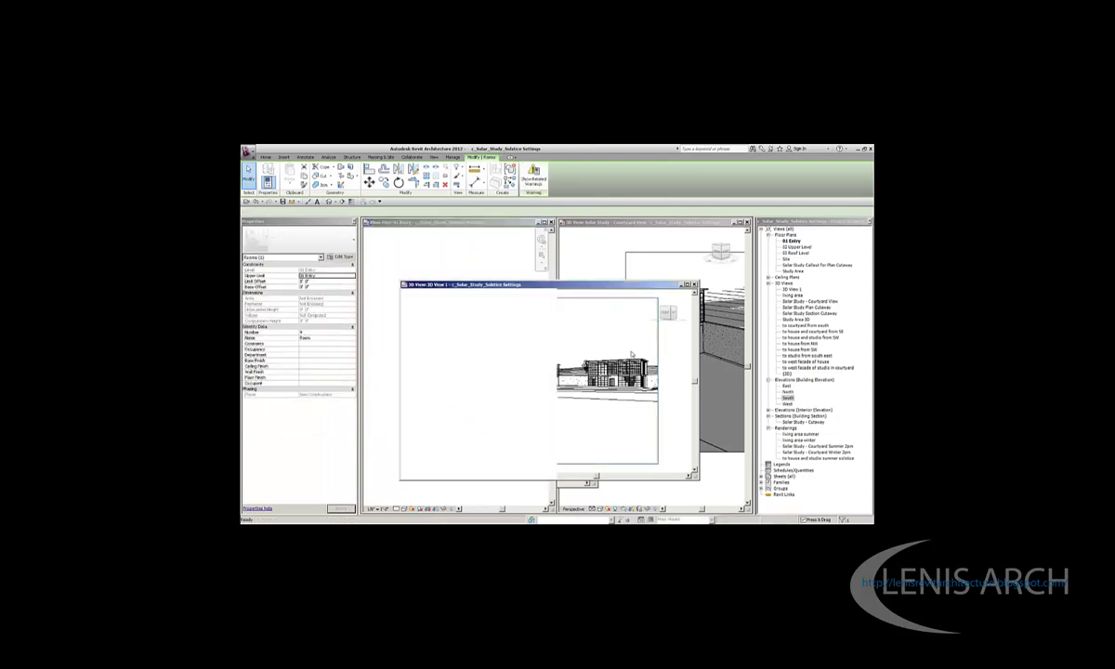
{"action": "left_click", "coordinate": [424, 296]}
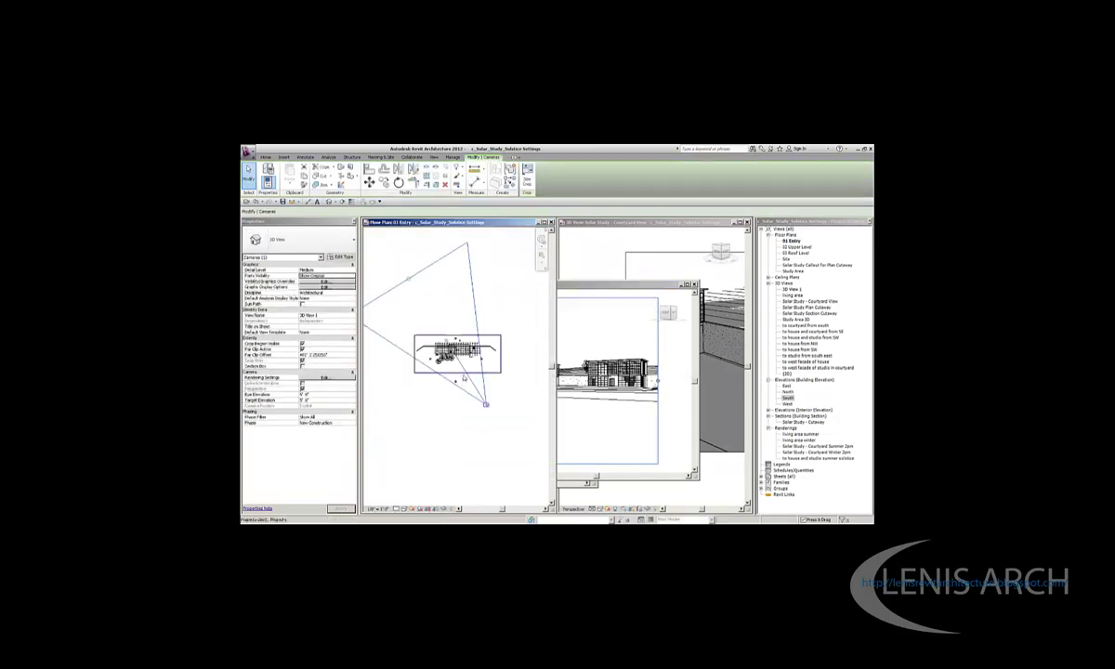
{"action": "left_click_drag", "start_coordinate": [485, 404], "coordinate": [472, 354]}
{"action": "left_click", "coordinate": [595, 345]}
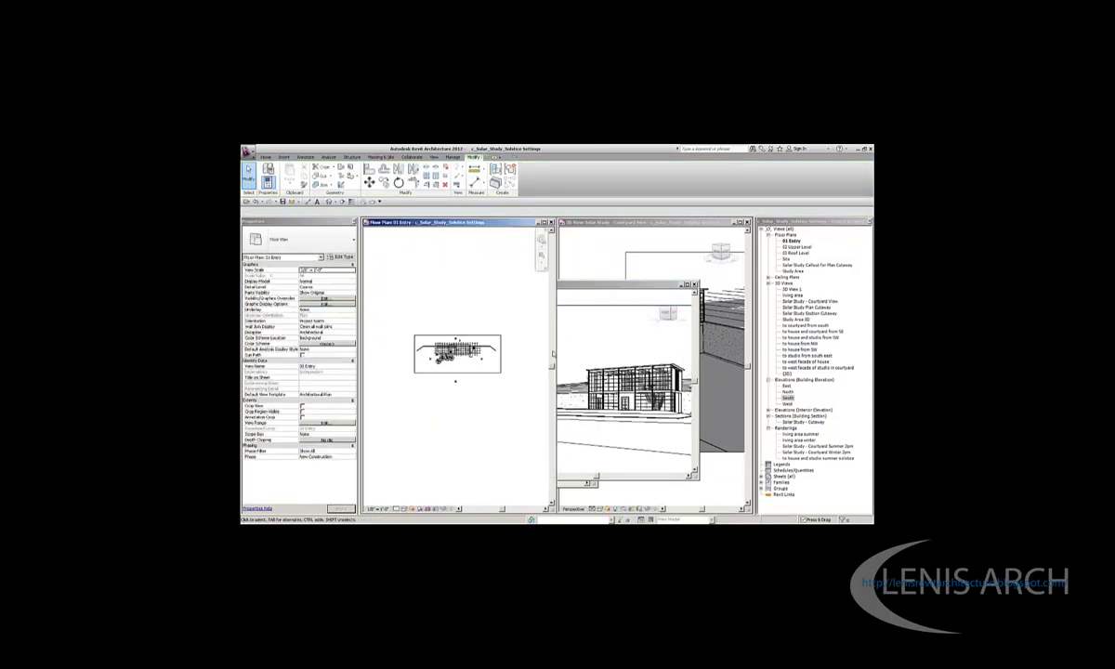
Review the reframed perspective in 3D View 1, then close that window
{"action": "left_click", "coordinate": [469, 304]}
{"action": "scroll", "coordinate": [469, 304], "scroll_direction": "up", "scroll_amount": 2}
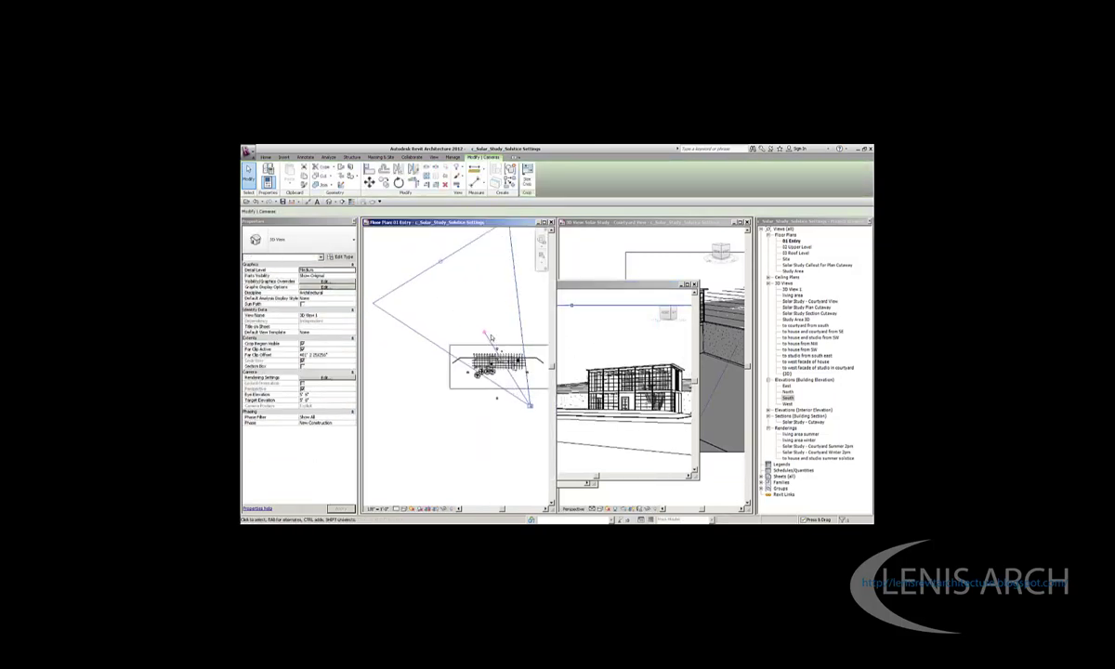
{"action": "scroll", "coordinate": [475, 316], "scroll_direction": "up", "scroll_amount": 2}
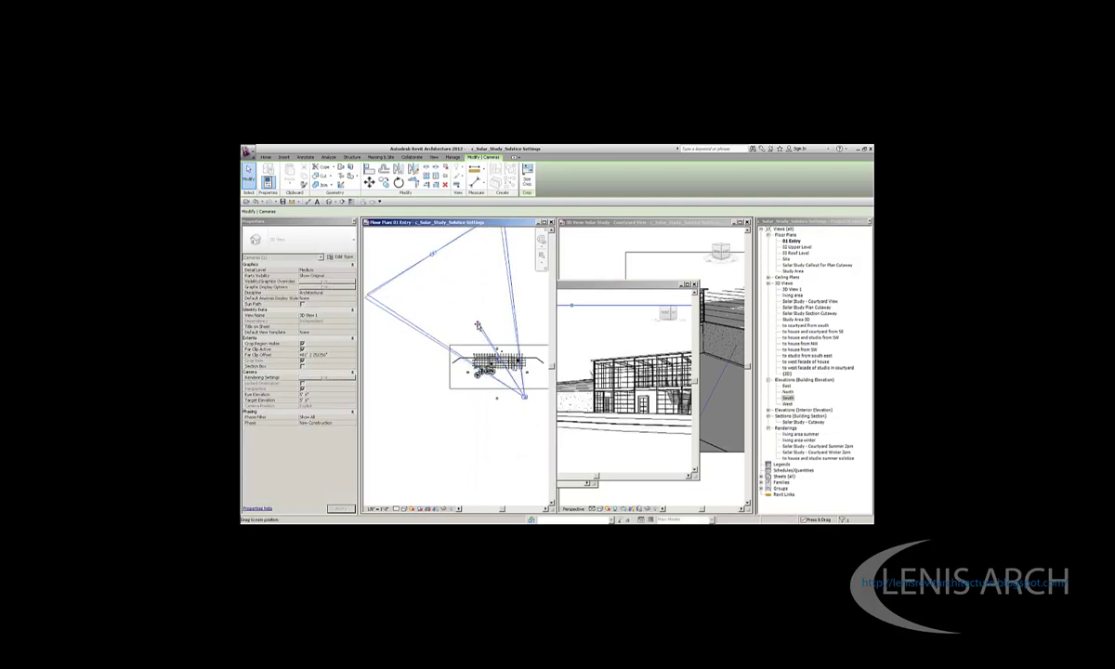
{"action": "left_click", "coordinate": [582, 296]}
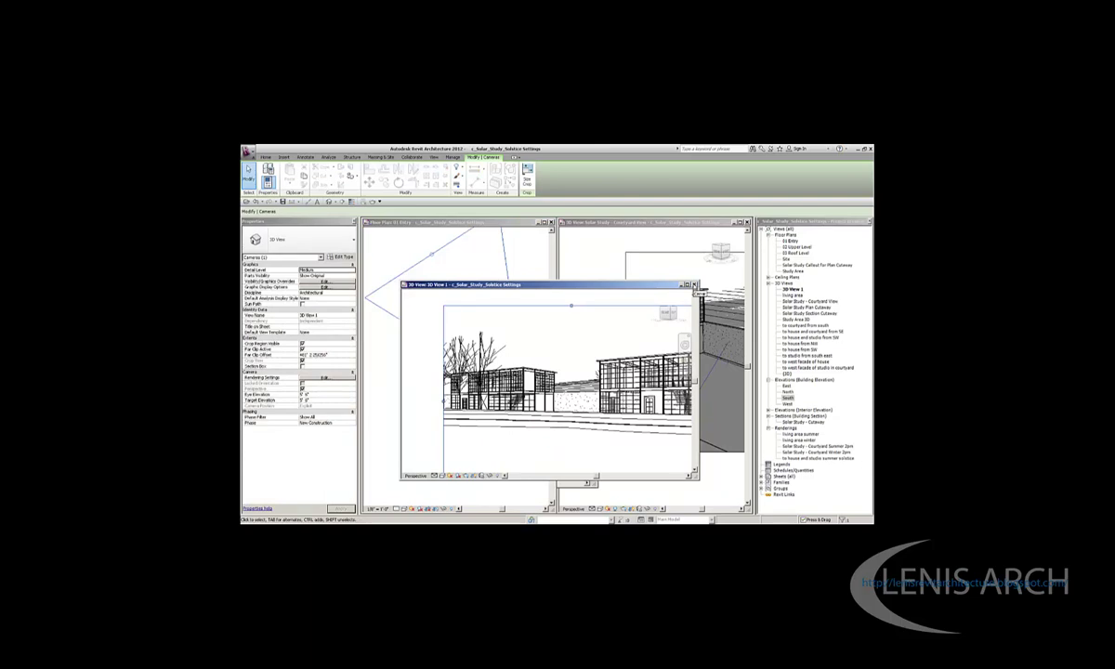
{"action": "left_click", "coordinate": [693, 284]}
{"action": "scroll", "coordinate": [473, 279], "scroll_direction": "down", "scroll_amount": 4}
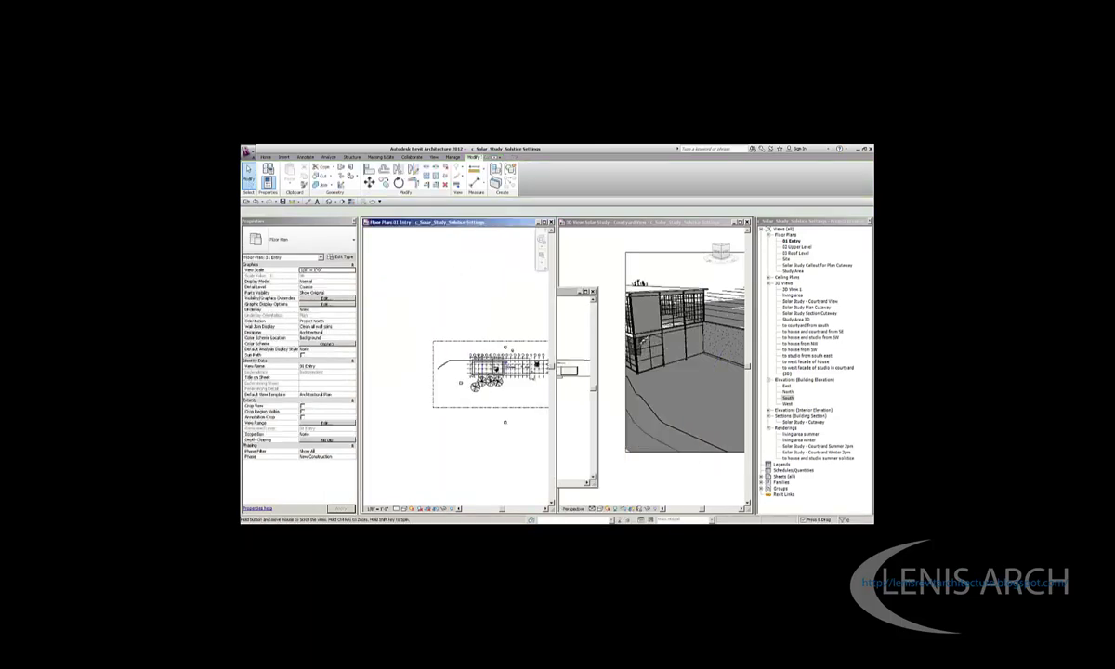
{"action": "scroll", "coordinate": [483, 367], "scroll_direction": "up", "scroll_amount": 3}
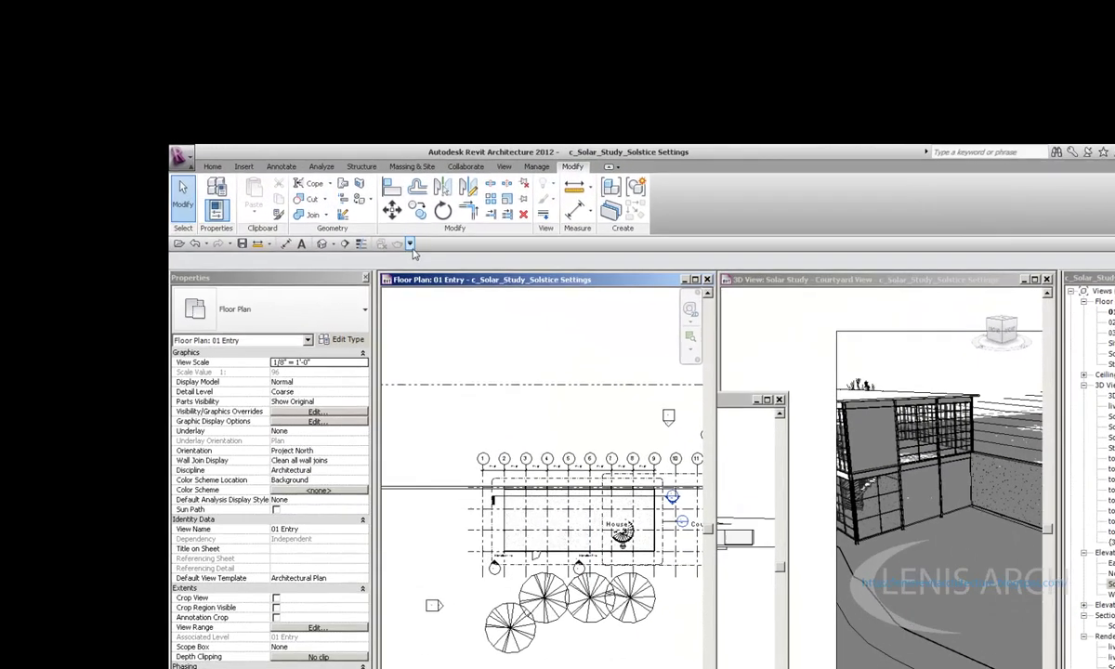
Check the Quick Access Toolbar list without changes, then open the View tab's 3D View dropdown
{"action": "left_click", "coordinate": [410, 245]}
{"action": "left_click", "coordinate": [409, 244]}
{"action": "left_click", "coordinate": [410, 244]}
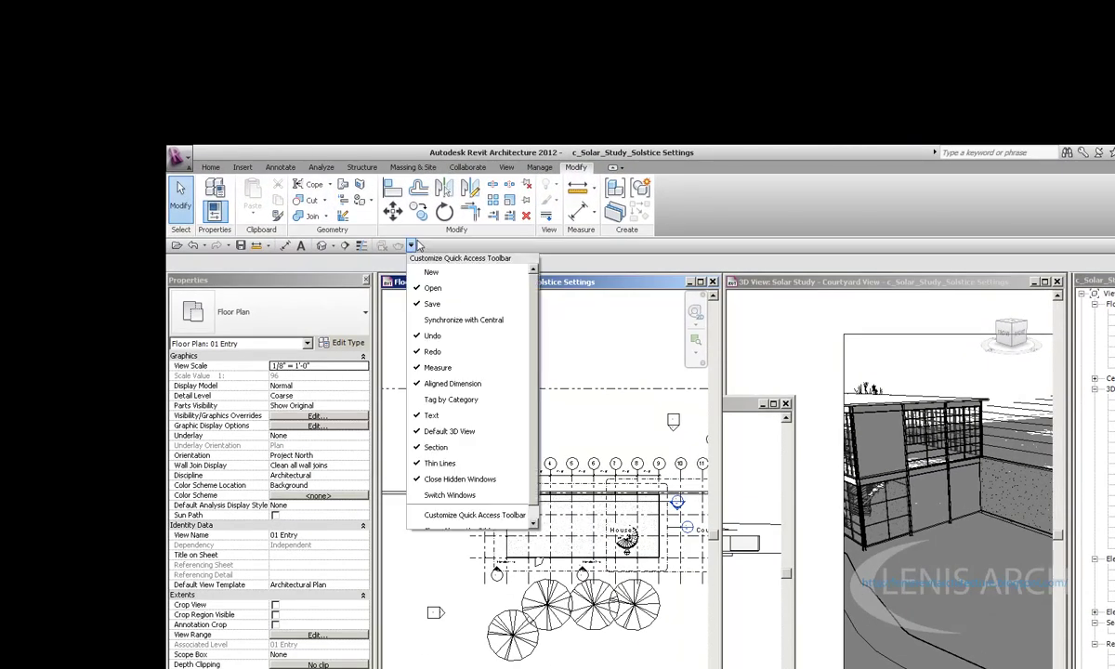
{"action": "left_click", "coordinate": [410, 244]}
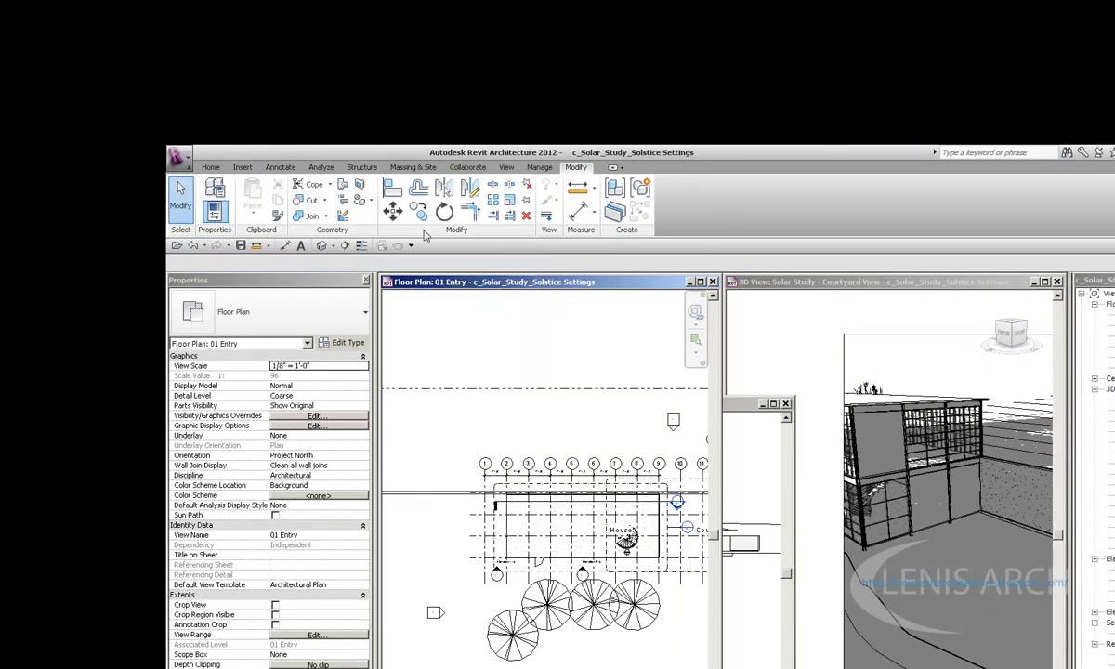
{"action": "left_click", "coordinate": [411, 244]}
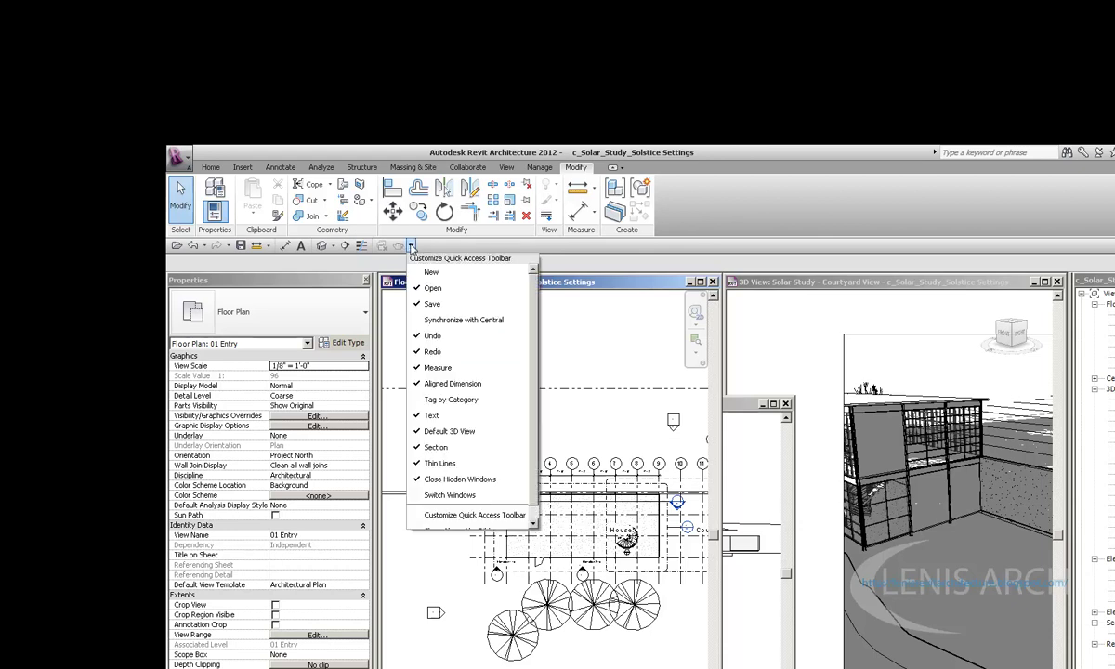
{"action": "left_click", "coordinate": [542, 343]}
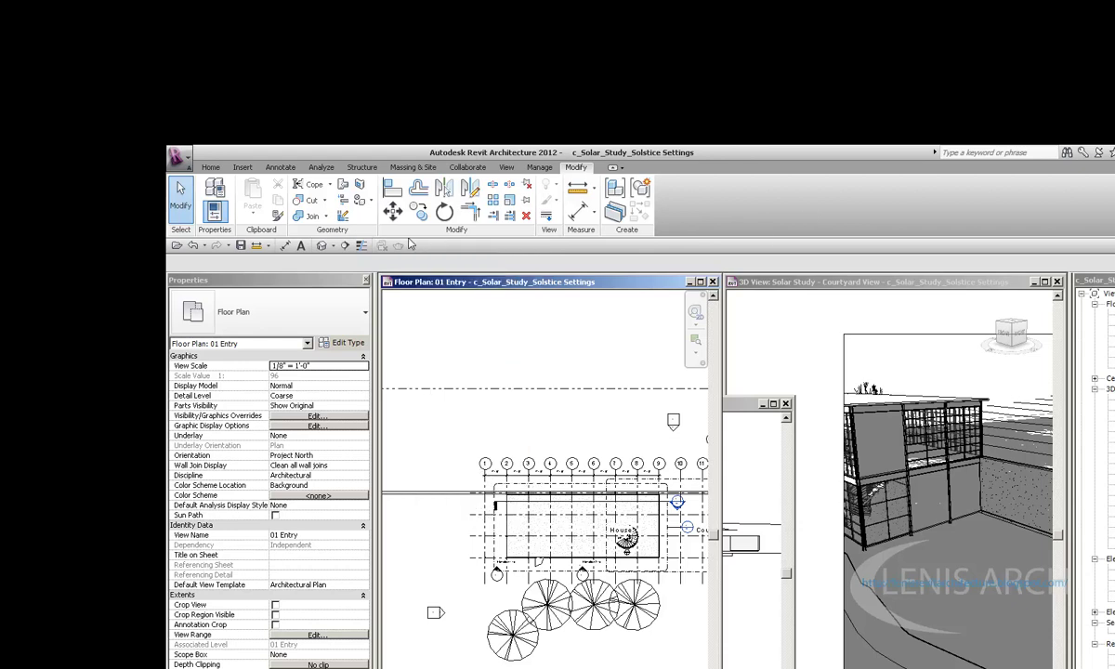
{"action": "left_click", "coordinate": [506, 167]}
{"action": "left_click", "coordinate": [464, 204]}
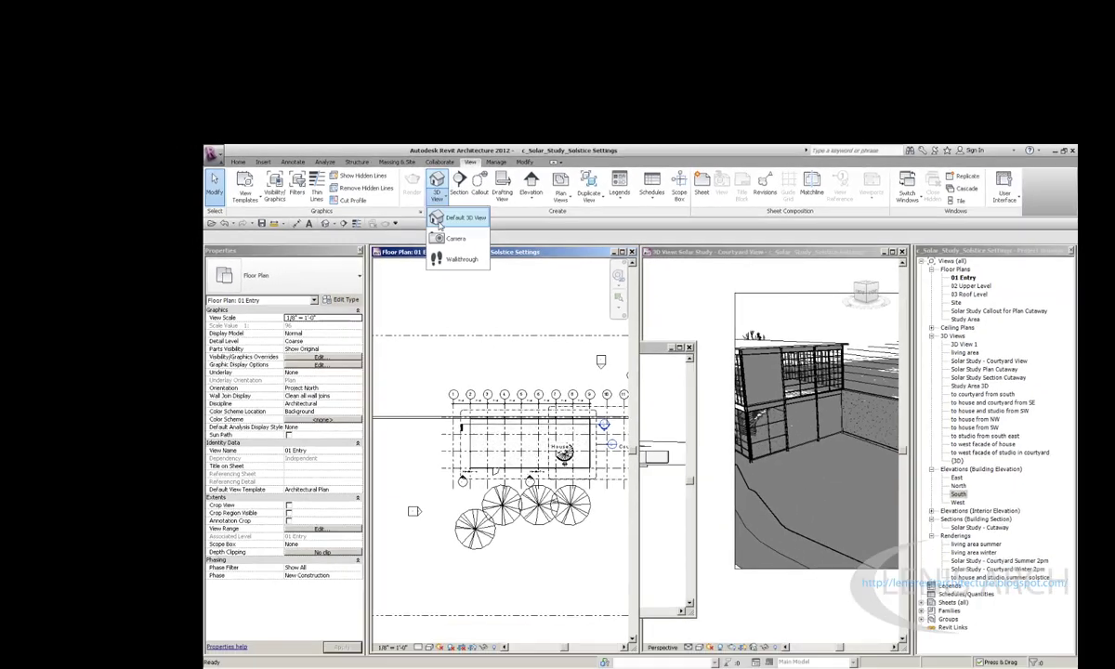
Place a second camera left of the house to create interior perspective 3D View 2
{"action": "left_click", "coordinate": [455, 238]}
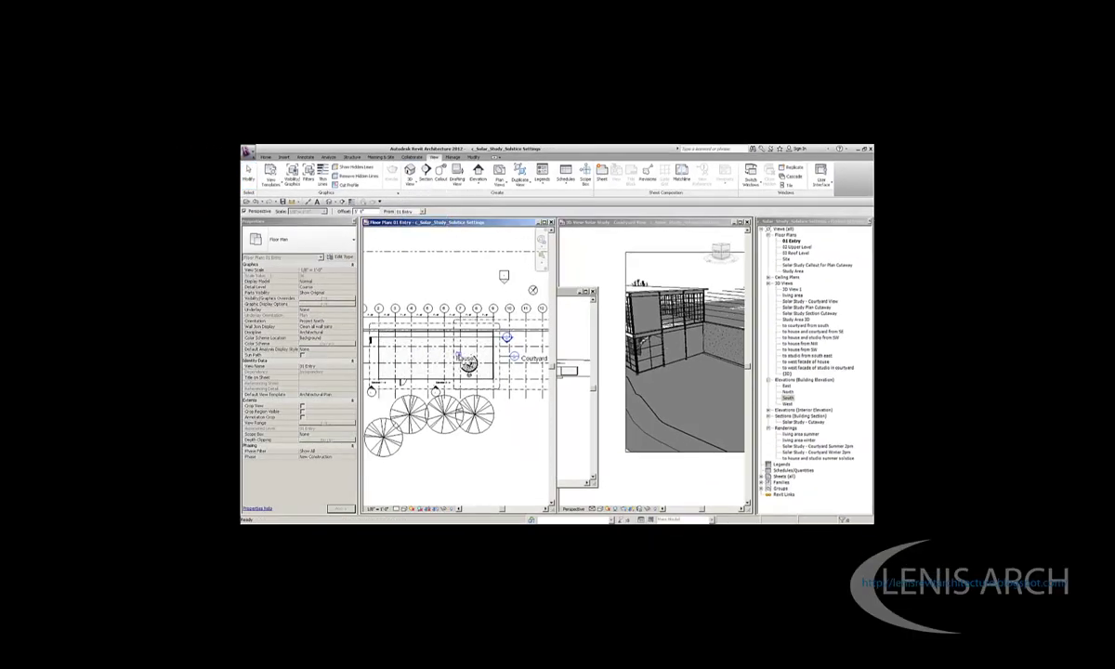
{"action": "left_click", "coordinate": [390, 351]}
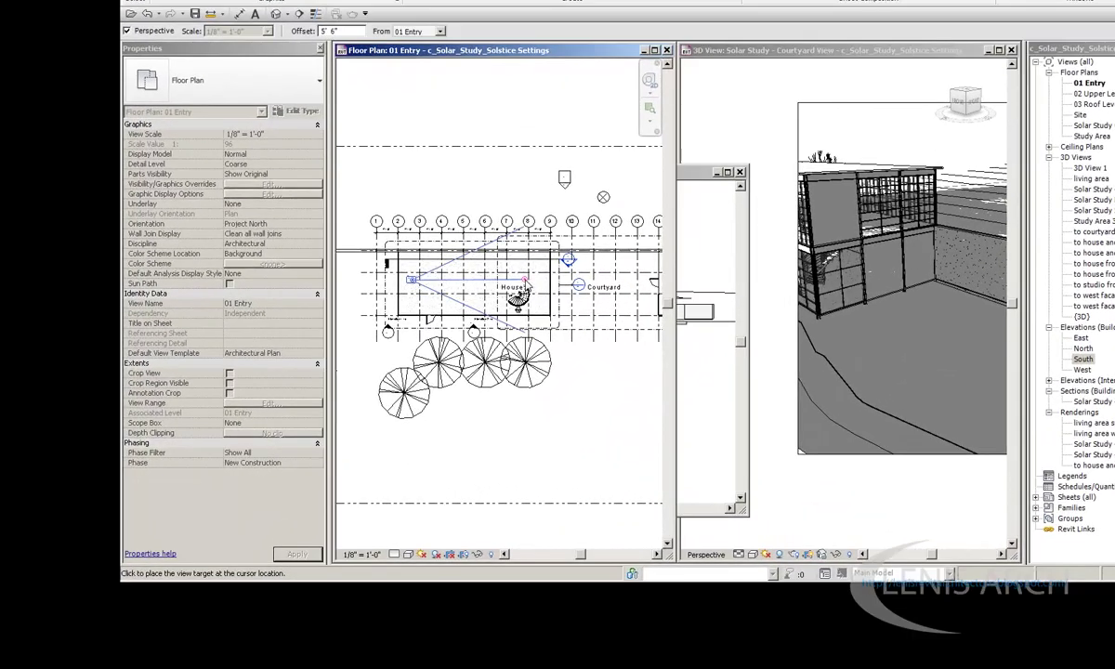
{"action": "scroll", "coordinate": [564, 285], "scroll_direction": "down", "scroll_amount": 3}
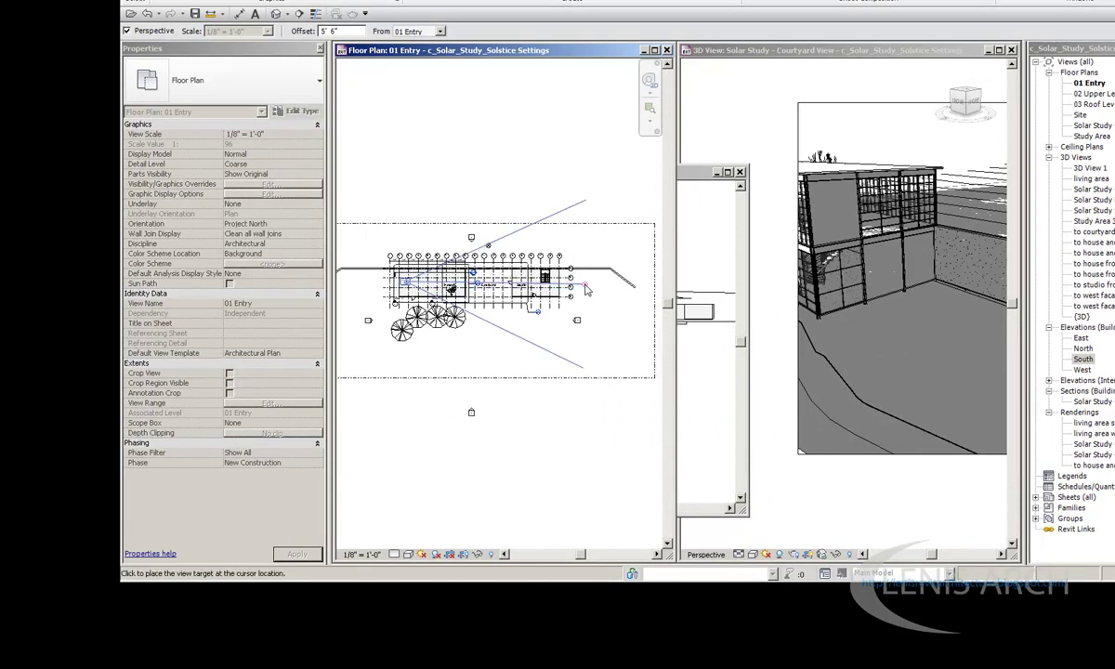
{"action": "left_click", "coordinate": [586, 290]}
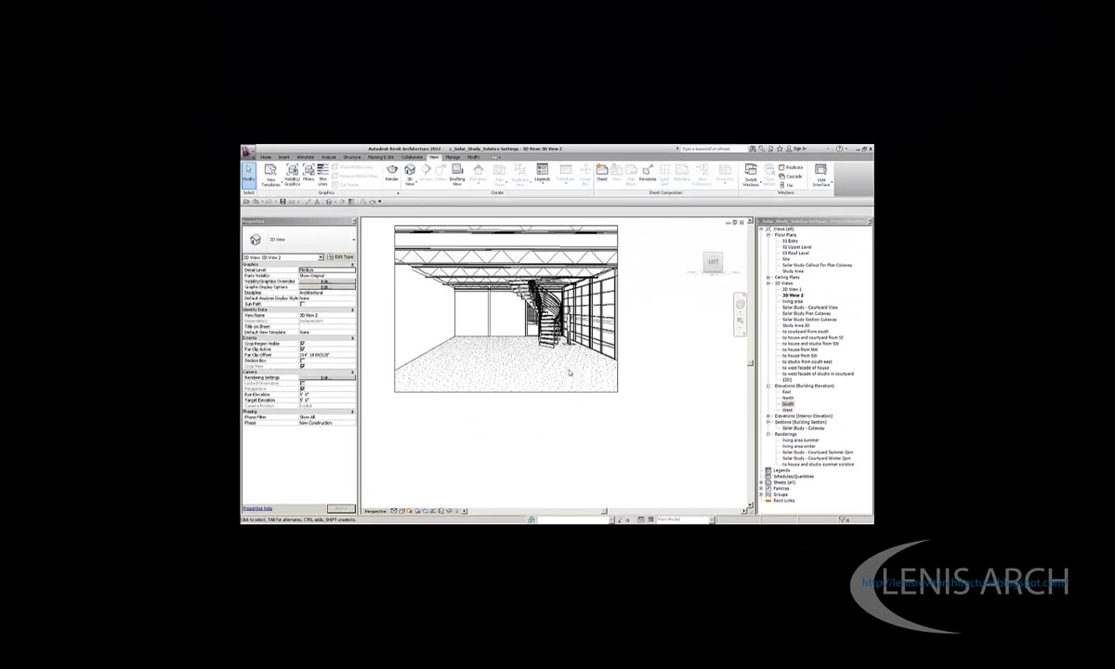
{"action": "scroll", "coordinate": [569, 373], "scroll_direction": "up", "scroll_amount": 2}
{"action": "scroll", "coordinate": [569, 373], "scroll_direction": "up", "scroll_amount": 2}
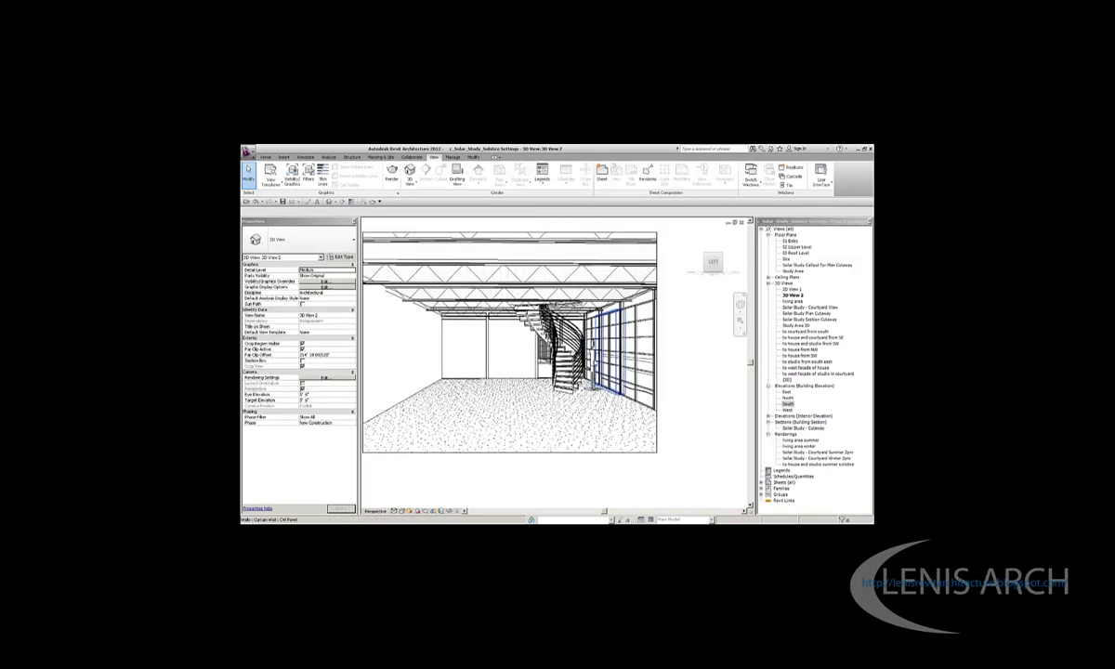
{"action": "scroll", "coordinate": [570, 373], "scroll_direction": "up", "scroll_amount": 1}
Delete the entourage figure beside the spiral stair and open the Rendering dialog
{"action": "left_click", "coordinate": [594, 362]}
{"action": "left_click", "coordinate": [602, 372]}
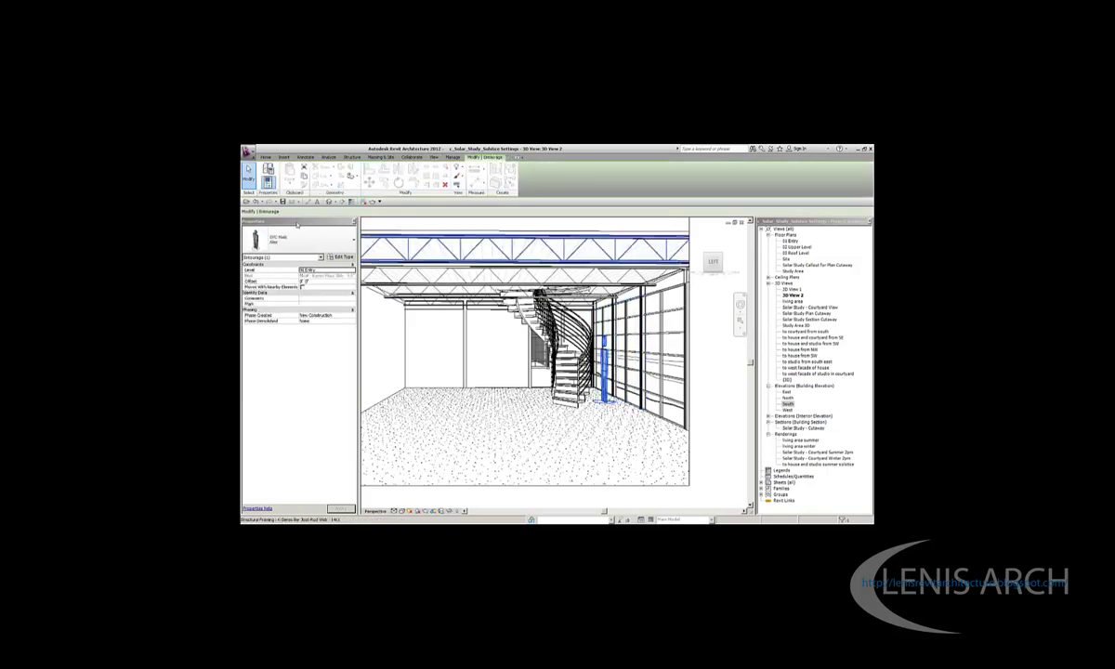
{"action": "scroll", "coordinate": [680, 298], "scroll_direction": "down", "scroll_amount": 1}
{"action": "scroll", "coordinate": [680, 298], "scroll_direction": "down", "scroll_amount": 1}
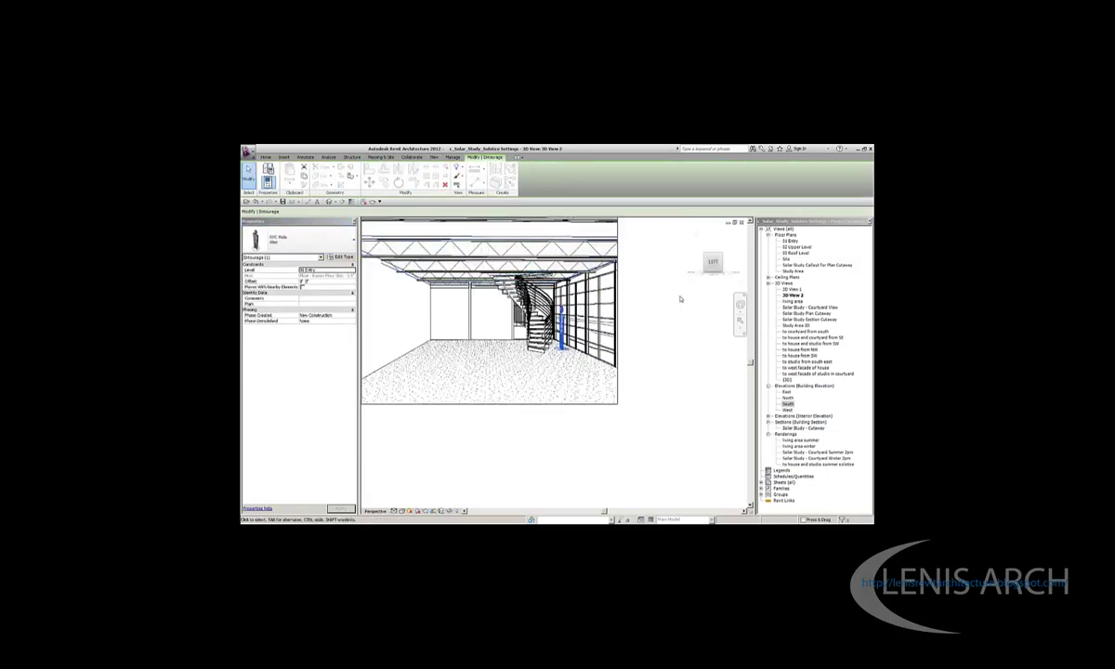
{"action": "key", "text": "Delete"}
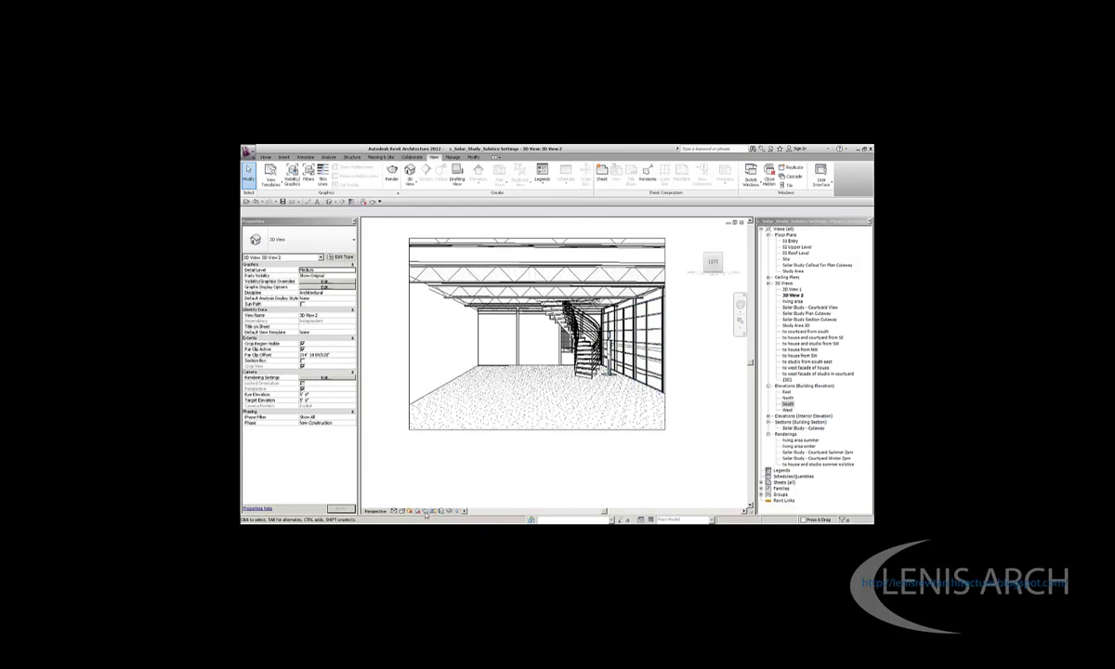
{"action": "left_click", "coordinate": [426, 513]}
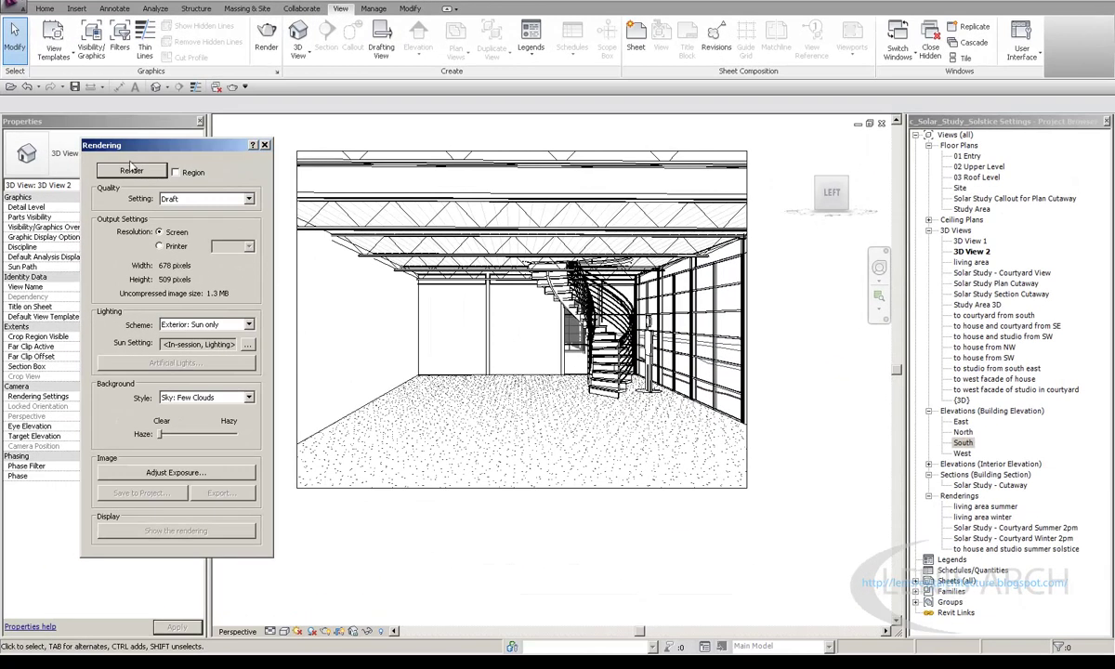
Render 3D View 2 in draft with sun-only lighting, review it, then close the Rendering dialog
{"action": "left_click", "coordinate": [131, 170]}
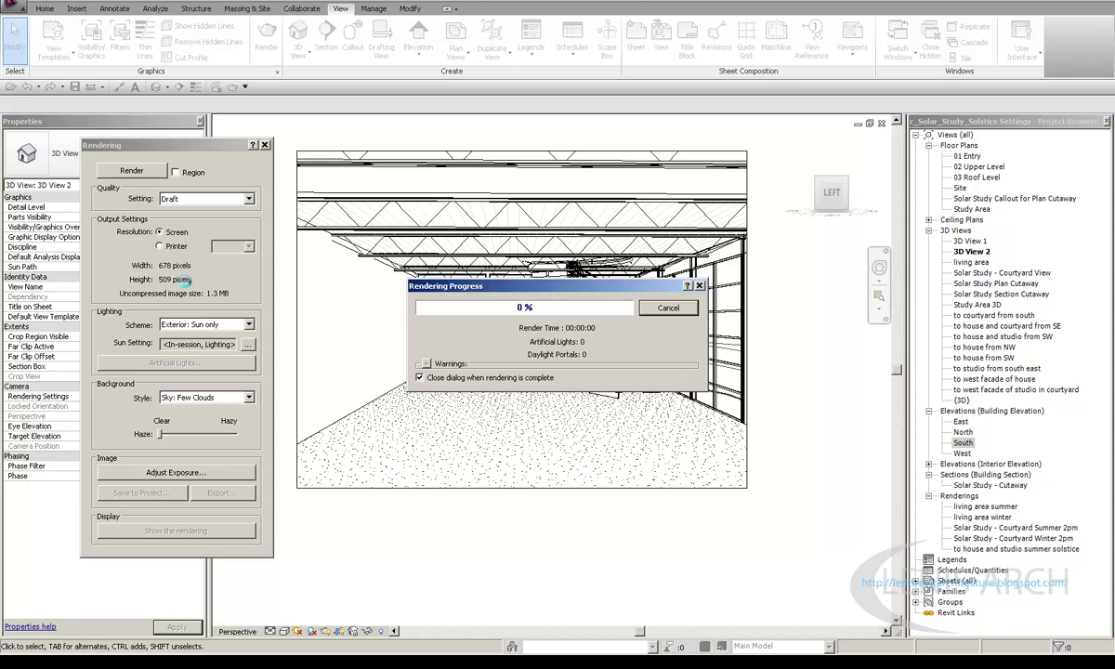
{"action": "left_click_drag", "start_coordinate": [471, 286], "coordinate": [824, 296]}
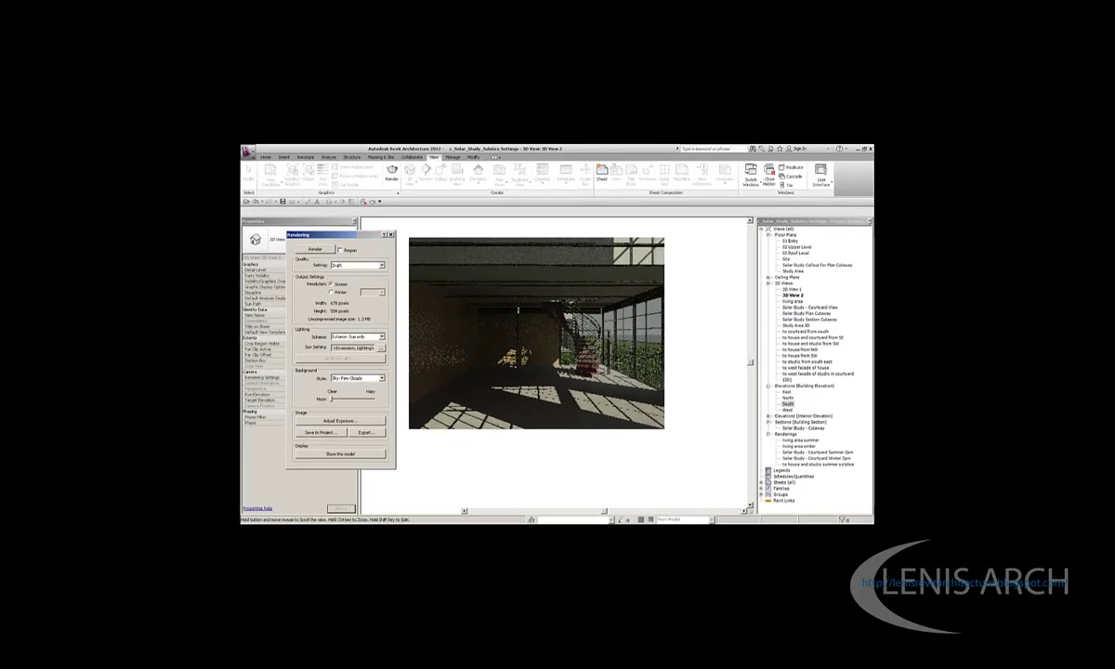
{"action": "scroll", "coordinate": [485, 317], "scroll_direction": "up", "scroll_amount": 3}
{"action": "scroll", "coordinate": [485, 318], "scroll_direction": "down", "scroll_amount": 1}
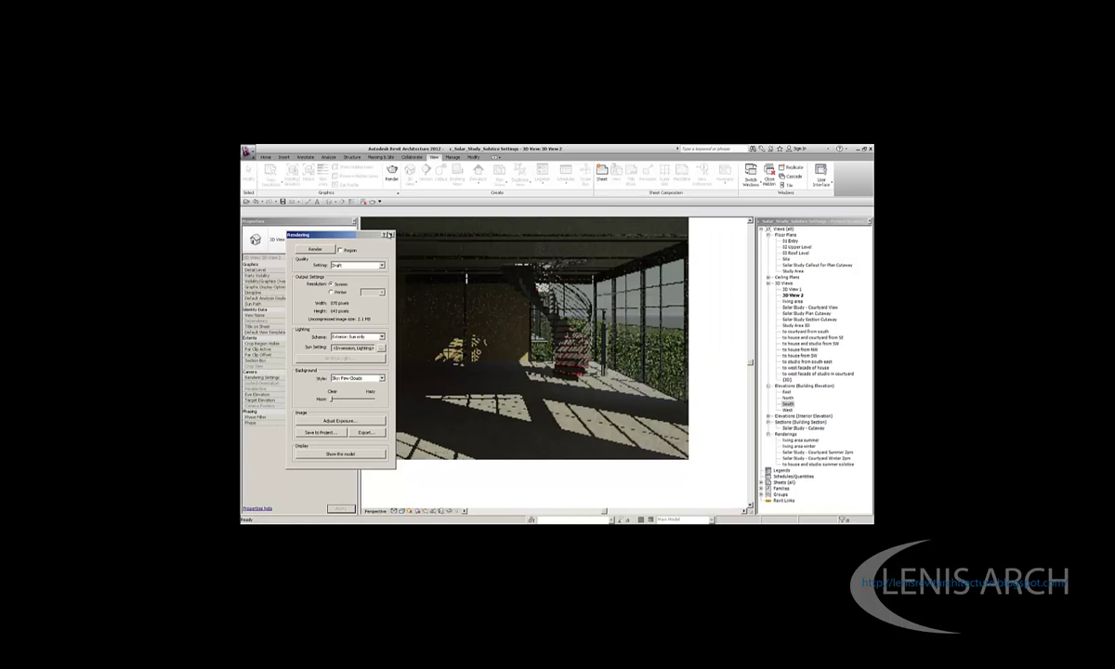
{"action": "left_click", "coordinate": [391, 235]}
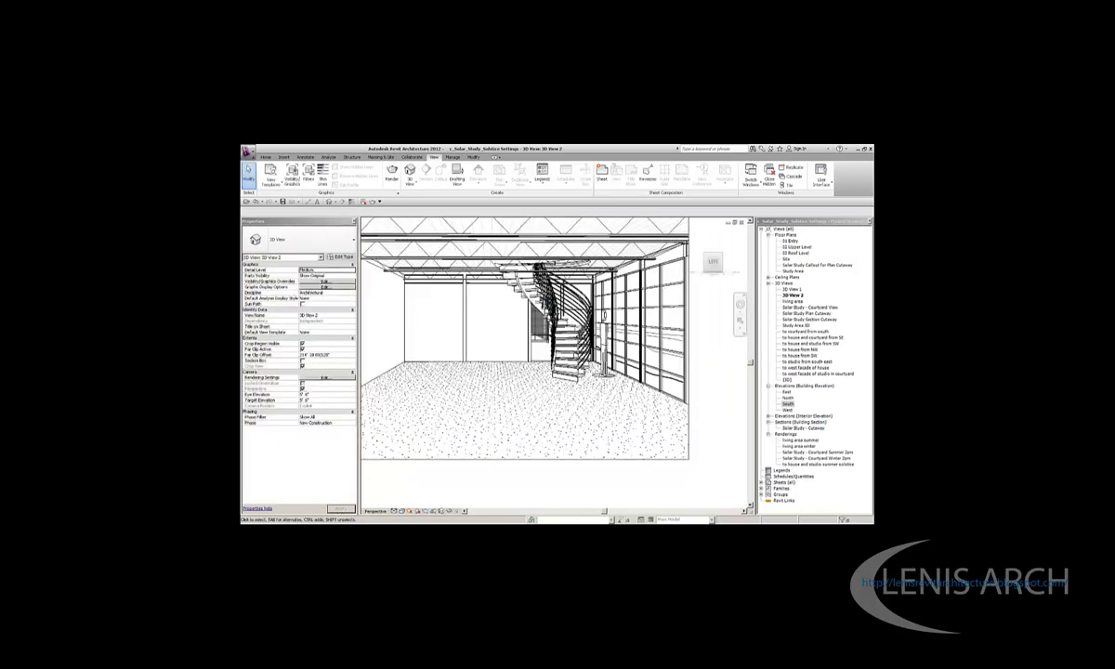
Set Sun Settings to Single Day with the Winter Solstice, Los Angeles preset on ground plane 01 Entry
{"action": "scroll", "coordinate": [585, 307], "scroll_direction": "up", "scroll_amount": 1}
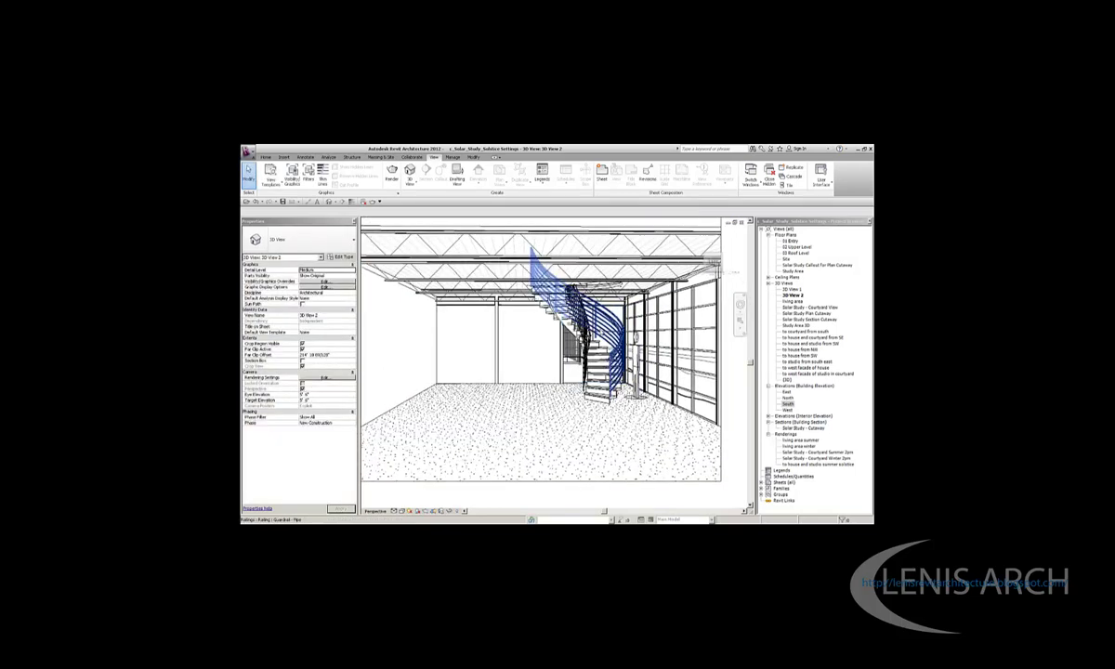
{"action": "scroll", "coordinate": [548, 316], "scroll_direction": "down", "scroll_amount": 2}
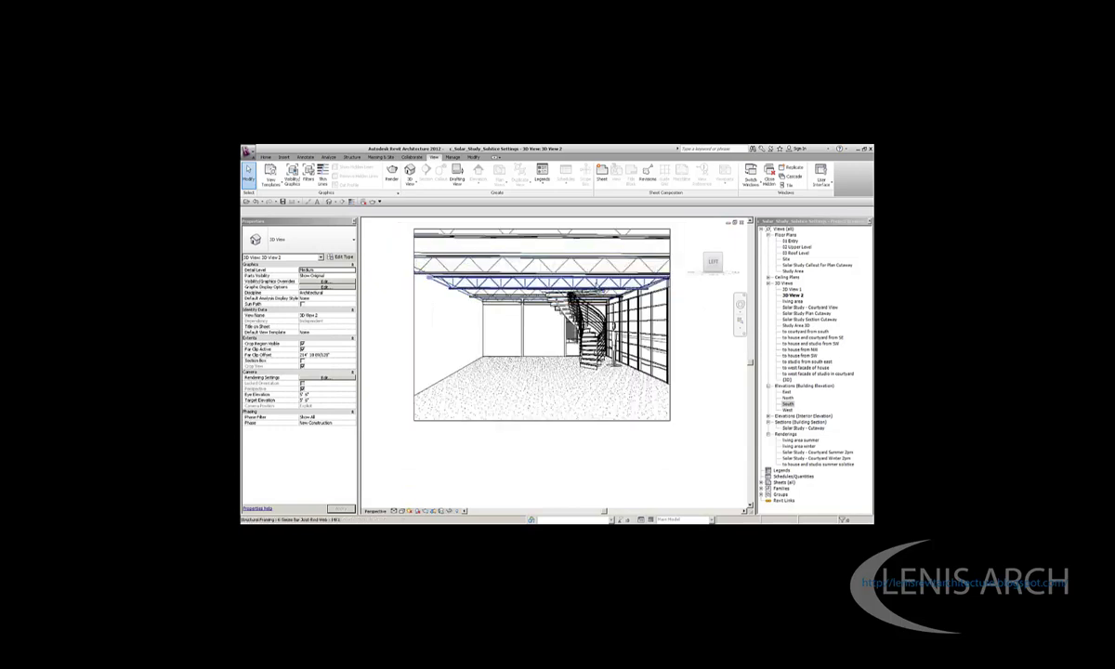
{"action": "left_click", "coordinate": [409, 510]}
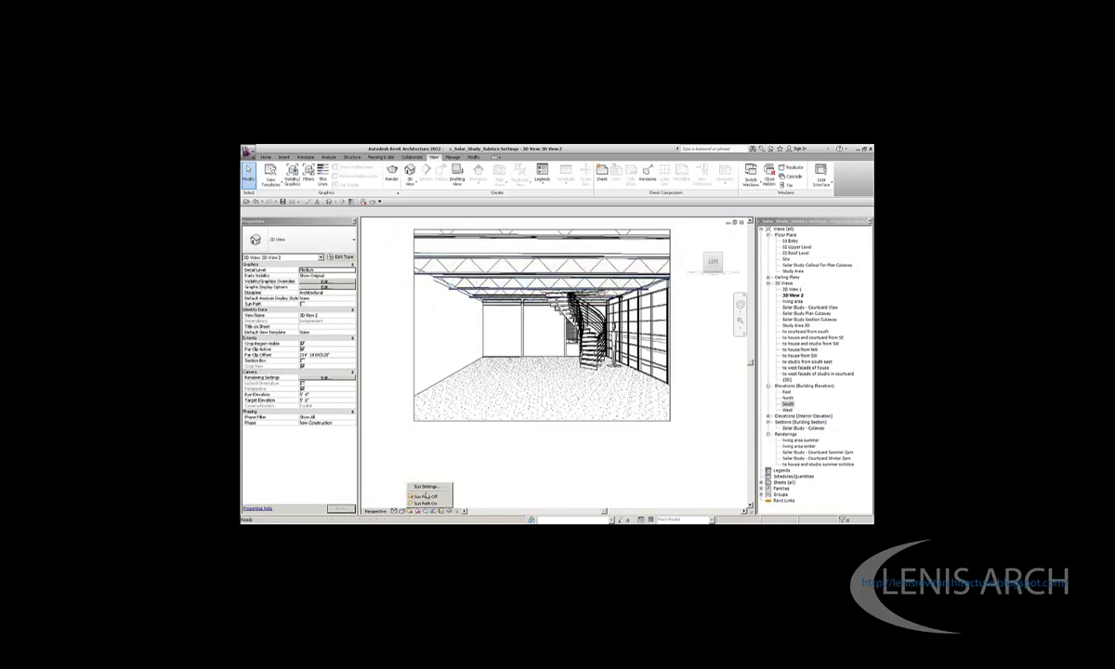
{"action": "left_click", "coordinate": [413, 475]}
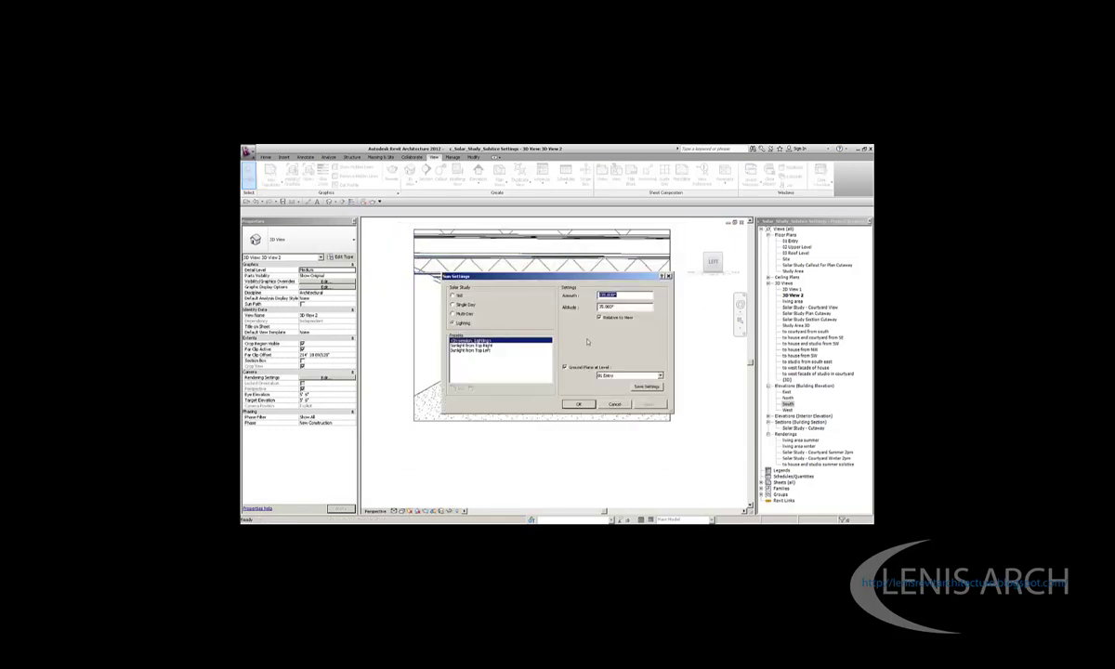
{"action": "left_click", "coordinate": [629, 375]}
{"action": "left_click", "coordinate": [629, 376]}
{"action": "left_click", "coordinate": [453, 305]}
{"action": "left_click", "coordinate": [459, 356]}
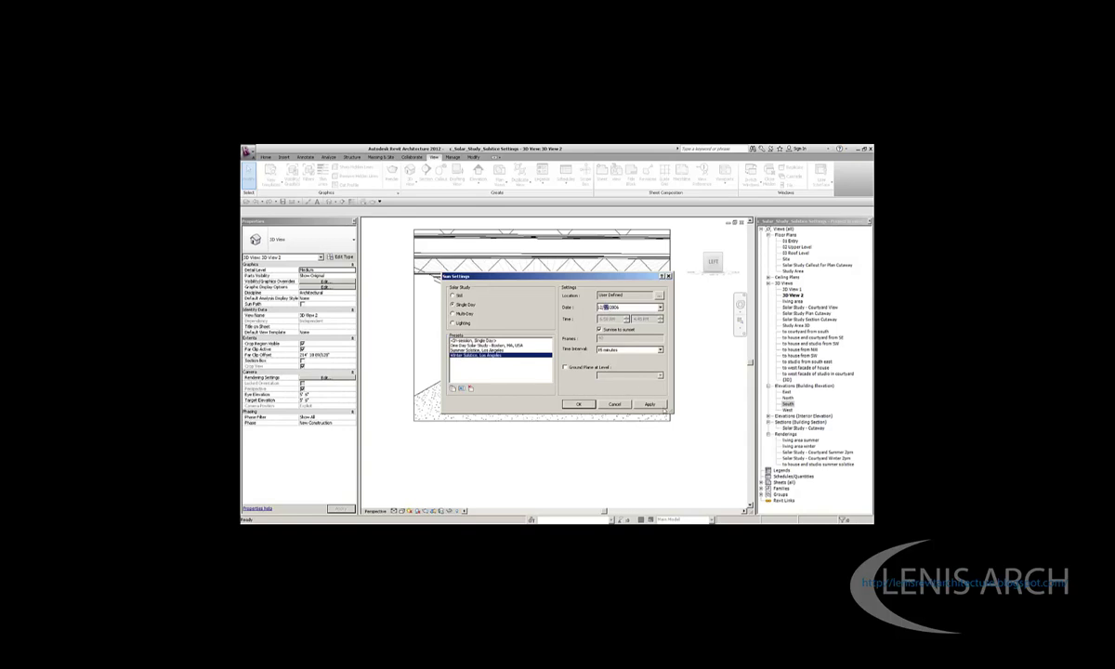
{"action": "left_click", "coordinate": [578, 403]}
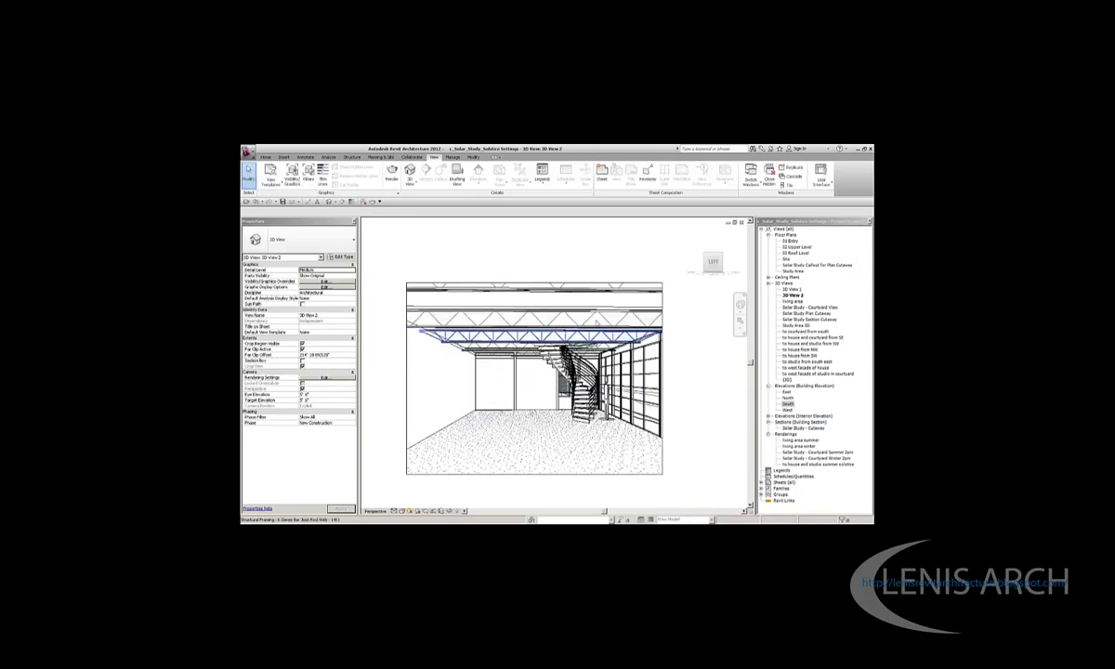
Reopen Sun Settings to verify the Winter Solstice single-day study and confirm it
{"action": "left_click", "coordinate": [411, 511]}
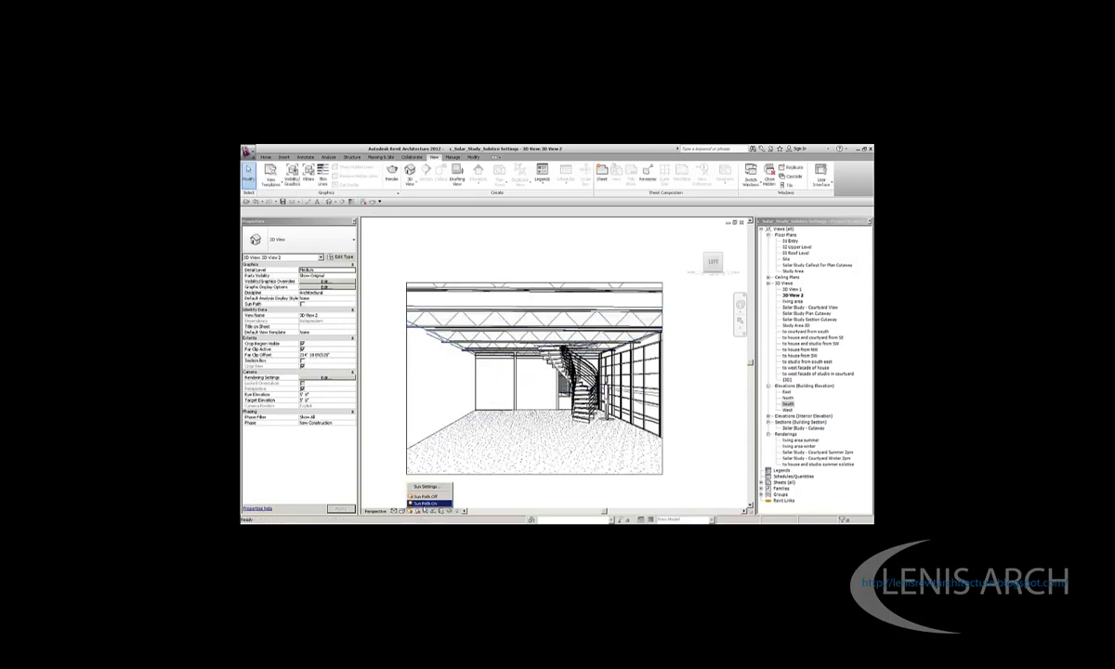
{"action": "left_click", "coordinate": [427, 486]}
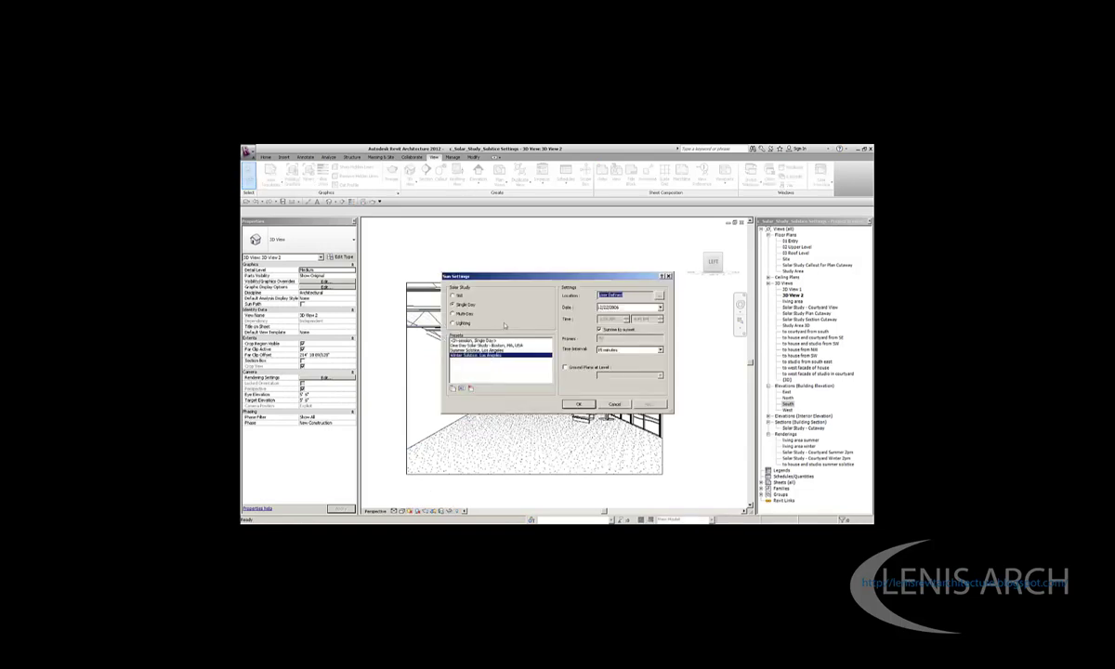
{"action": "left_click", "coordinate": [582, 405]}
{"action": "left_click", "coordinate": [582, 405]}
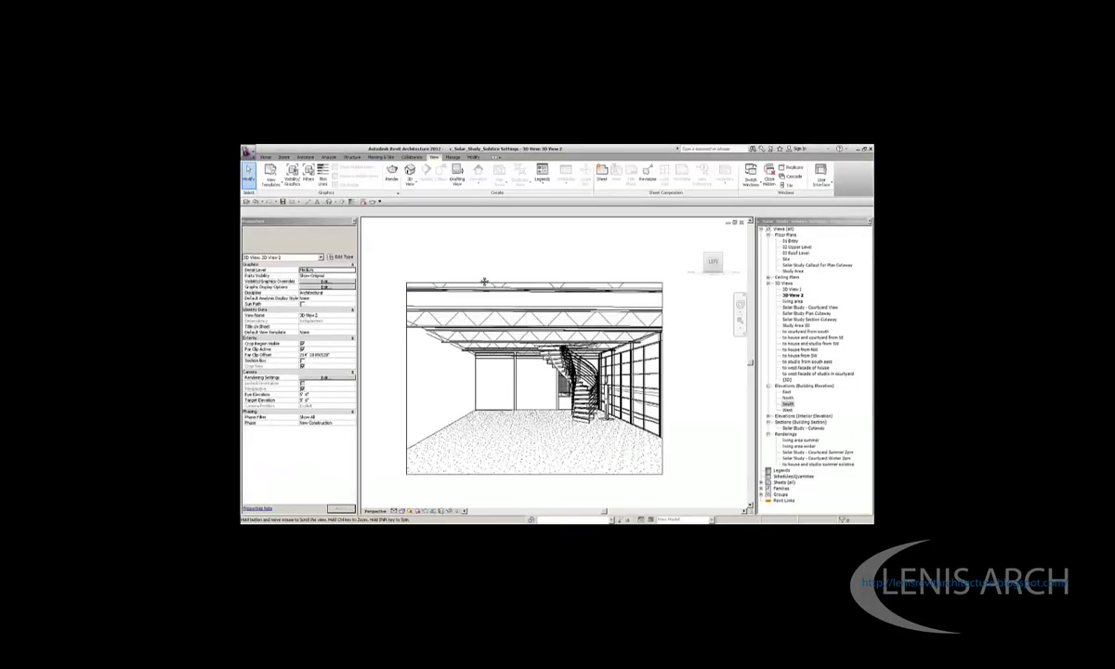
Cycle through every ribbon tab from Home to Modify, ending back on the Home tab
{"action": "left_click", "coordinate": [266, 157]}
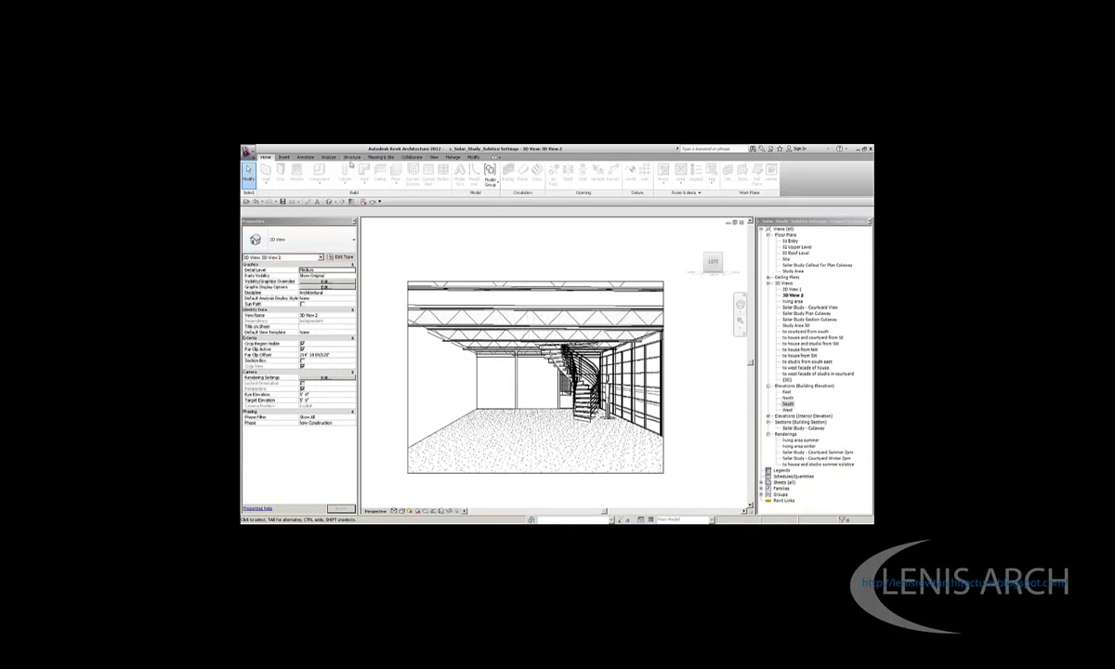
{"action": "left_click", "coordinate": [433, 157]}
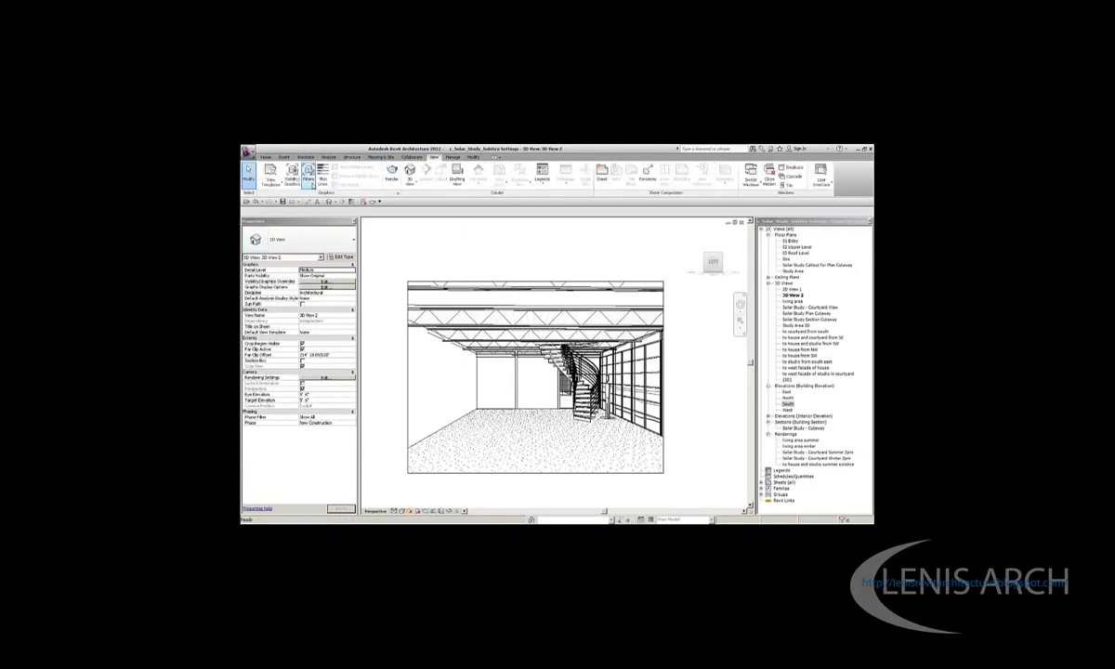
{"action": "left_click", "coordinate": [304, 157]}
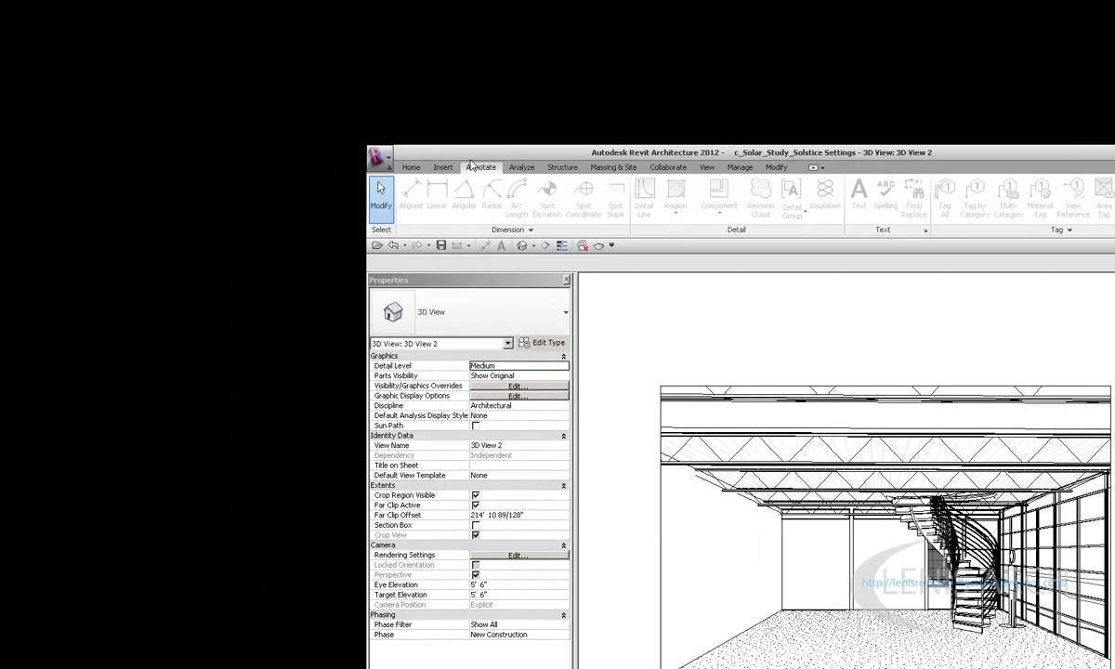
{"action": "left_click", "coordinate": [521, 167]}
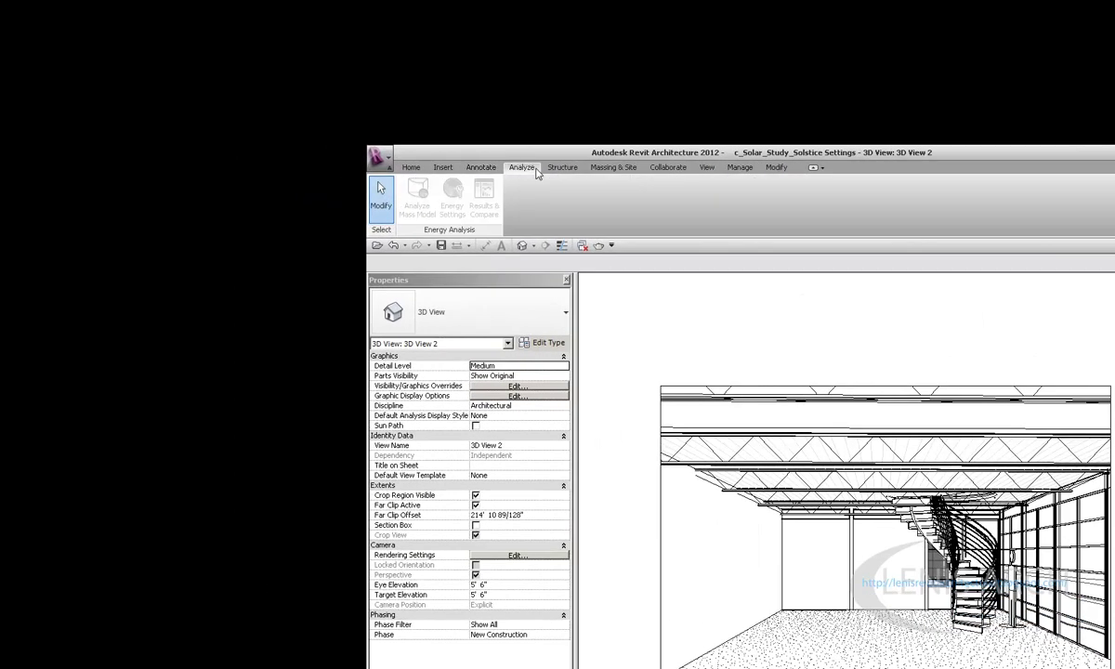
{"action": "left_click", "coordinate": [561, 167]}
{"action": "left_click", "coordinate": [611, 167]}
{"action": "left_click", "coordinate": [667, 167]}
{"action": "left_click", "coordinate": [706, 167]}
{"action": "left_click", "coordinate": [739, 167]}
{"action": "left_click", "coordinate": [776, 167]}
{"action": "left_click", "coordinate": [411, 168]}
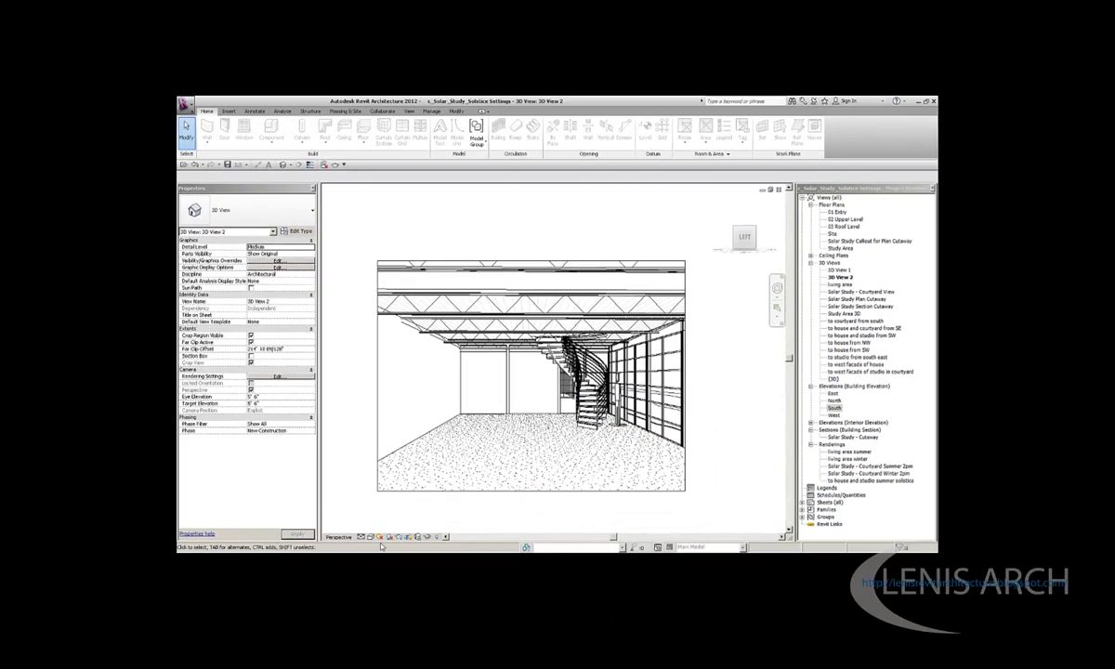
{"action": "left_click", "coordinate": [379, 537]}
{"action": "left_click", "coordinate": [398, 508]}
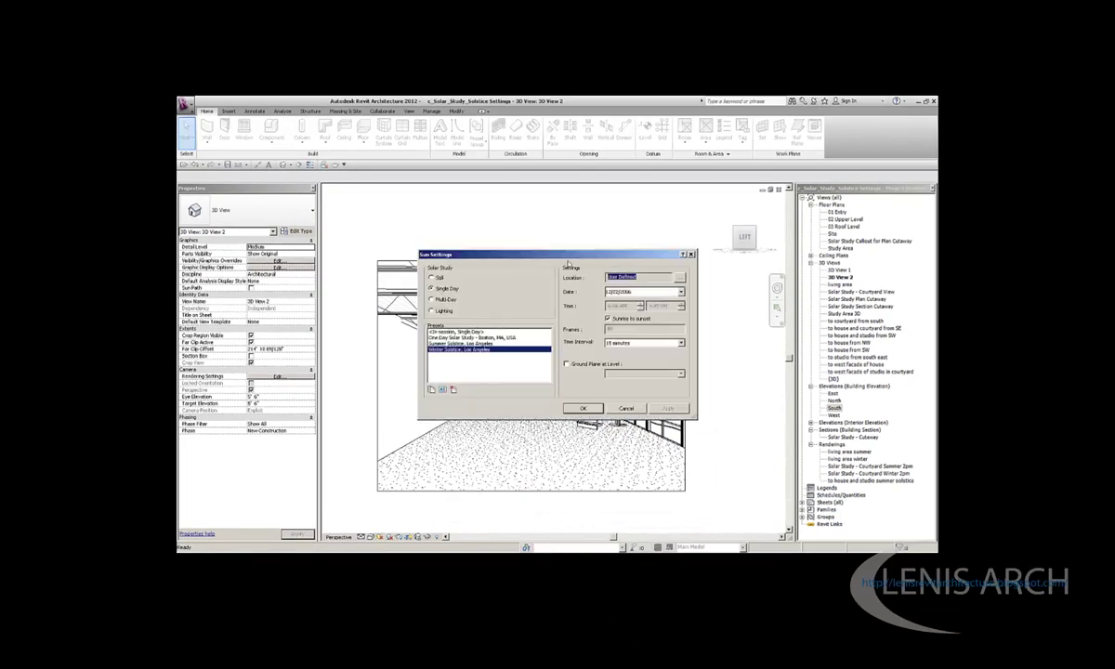
{"action": "left_click", "coordinate": [678, 276]}
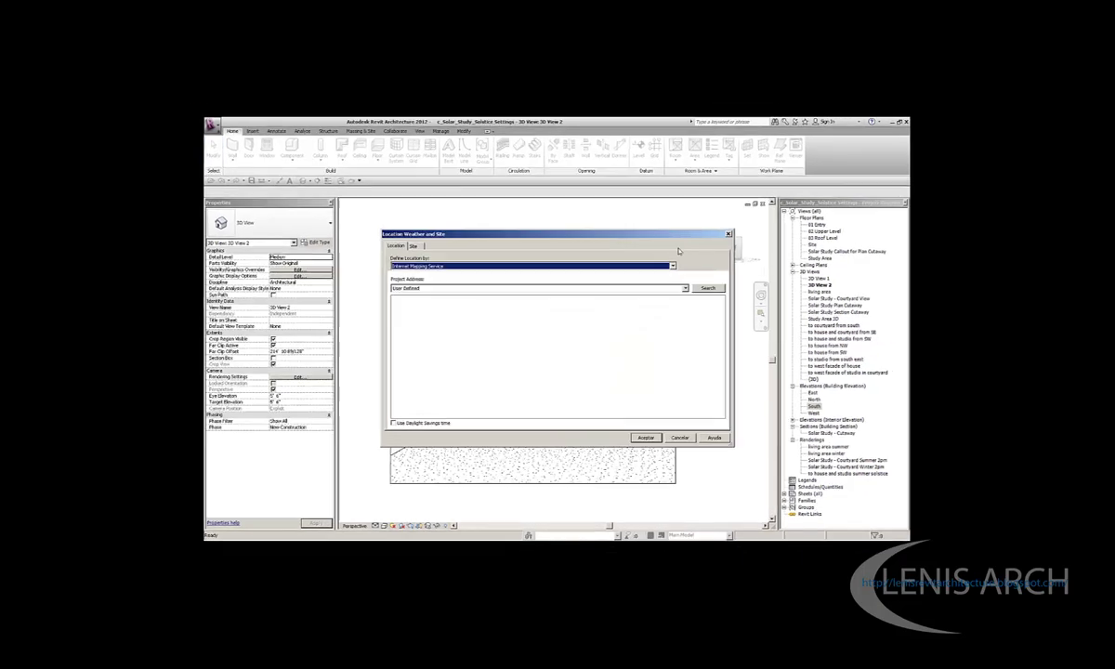
{"action": "left_click", "coordinate": [711, 249]}
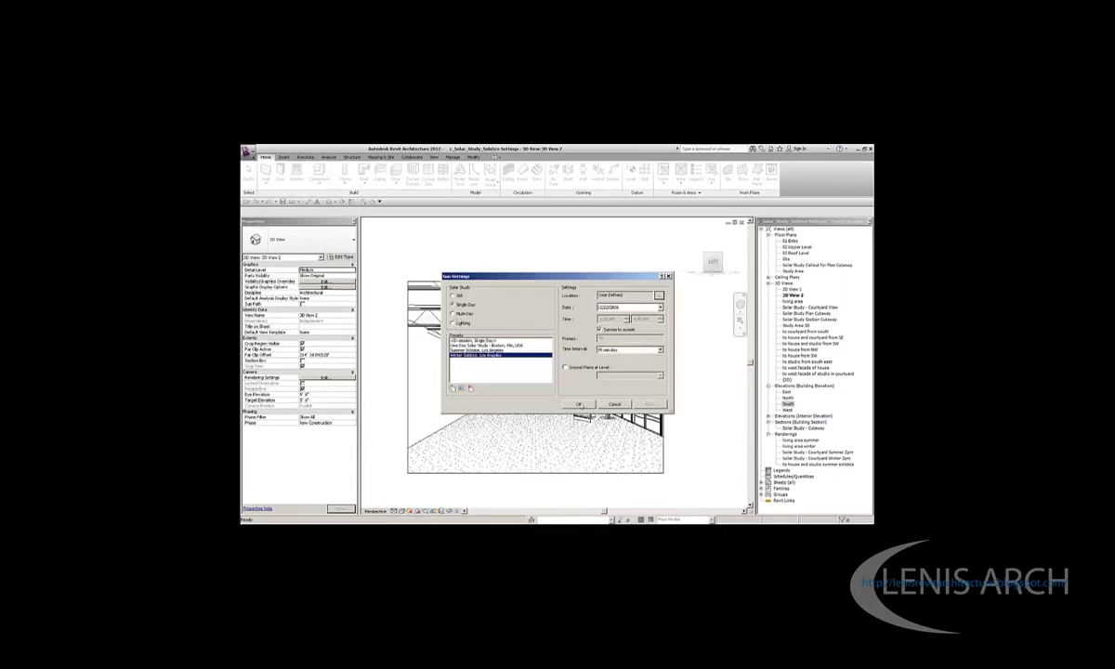
{"action": "left_click", "coordinate": [577, 405]}
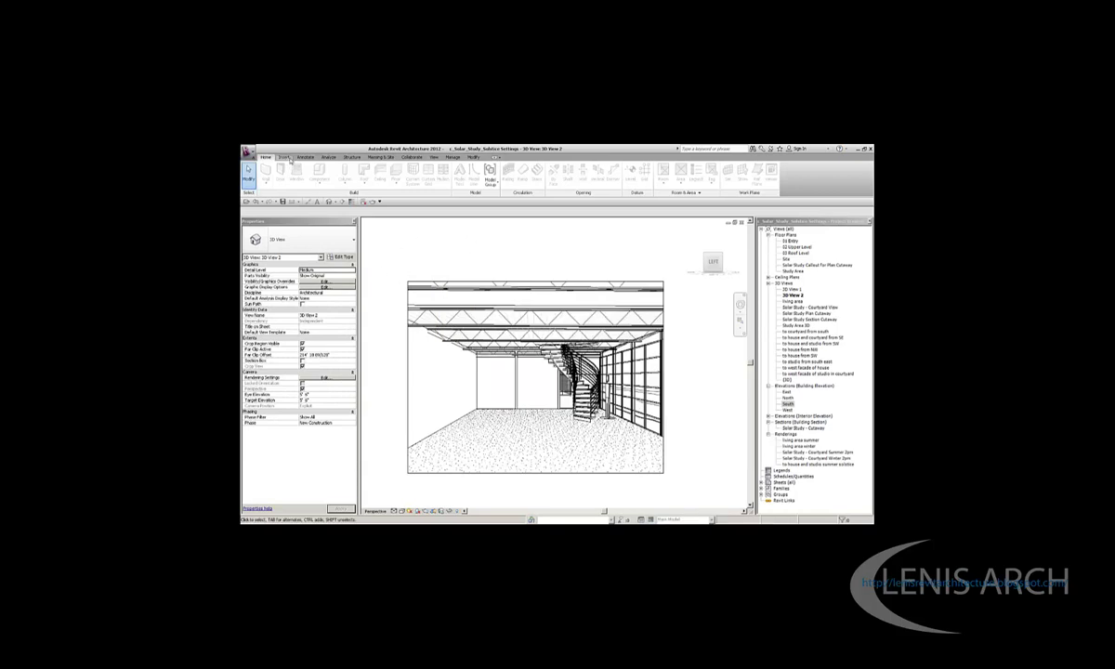
Cycle through the Analyze, Annotate, Structure, Massing & Site, Collaborate, View and Manage tabs, ending on Modify
{"action": "left_click", "coordinate": [285, 157]}
{"action": "left_click", "coordinate": [330, 158]}
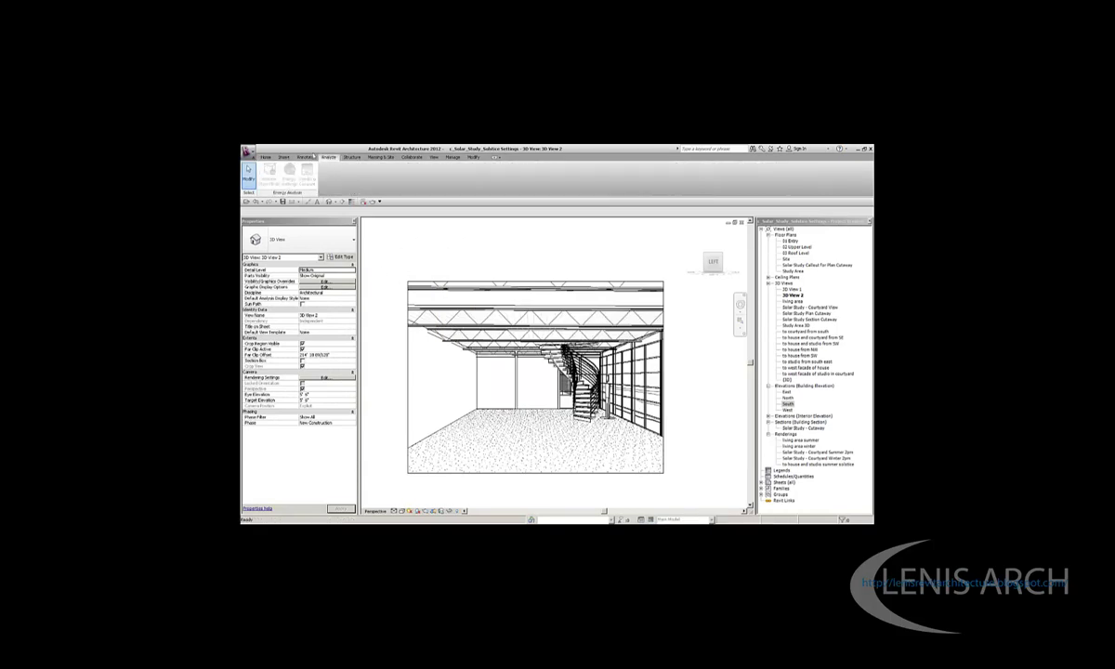
{"action": "left_click", "coordinate": [305, 158]}
{"action": "left_click", "coordinate": [329, 157]}
{"action": "left_click", "coordinate": [352, 158]}
{"action": "left_click", "coordinate": [379, 157]}
{"action": "left_click", "coordinate": [412, 158]}
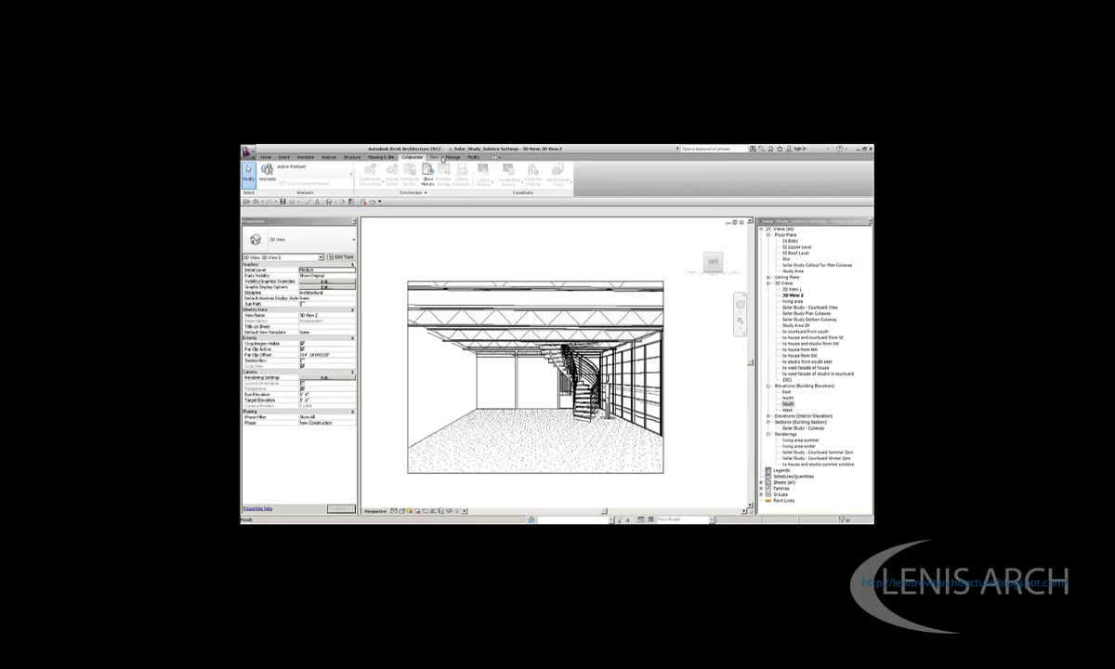
{"action": "left_click", "coordinate": [434, 158]}
{"action": "left_click", "coordinate": [454, 157]}
{"action": "left_click", "coordinate": [473, 158]}
{"action": "left_click", "coordinate": [454, 157]}
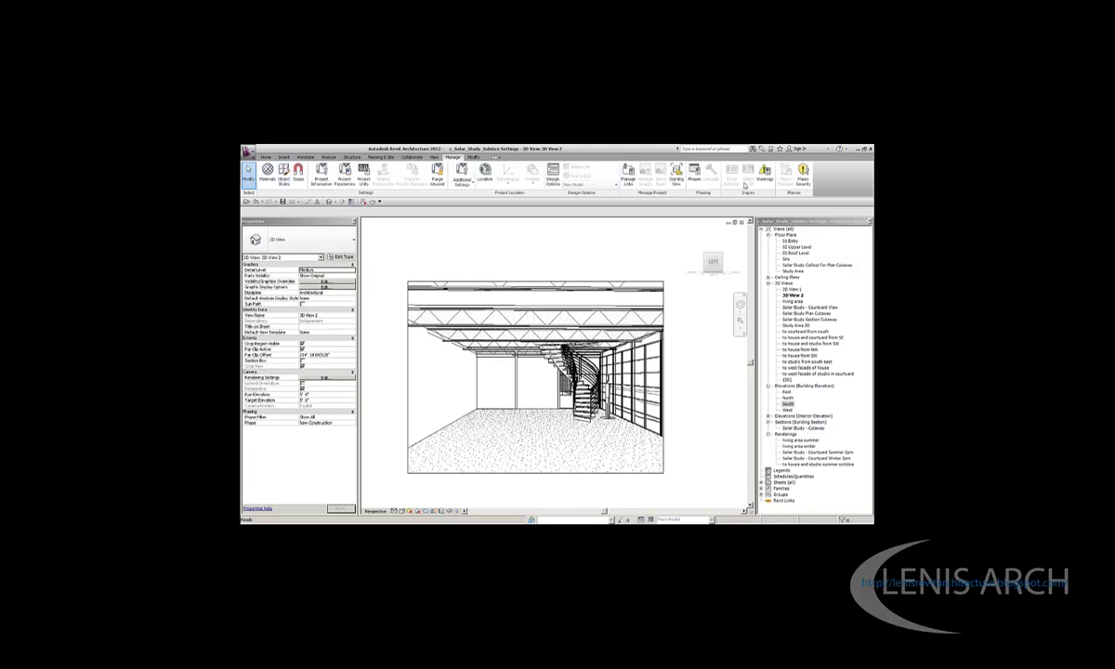
{"action": "left_click", "coordinate": [472, 158]}
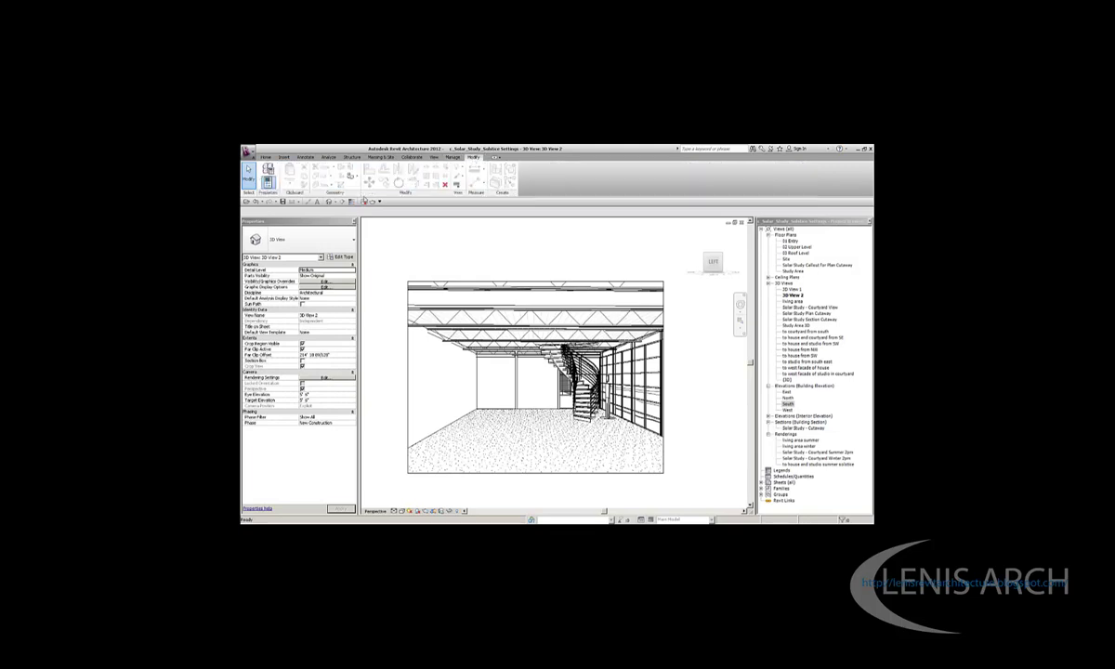
In Sun Settings, compare the Still, Lighting and Multi-Day study modes, then return to Single Day
{"action": "left_click", "coordinate": [411, 511]}
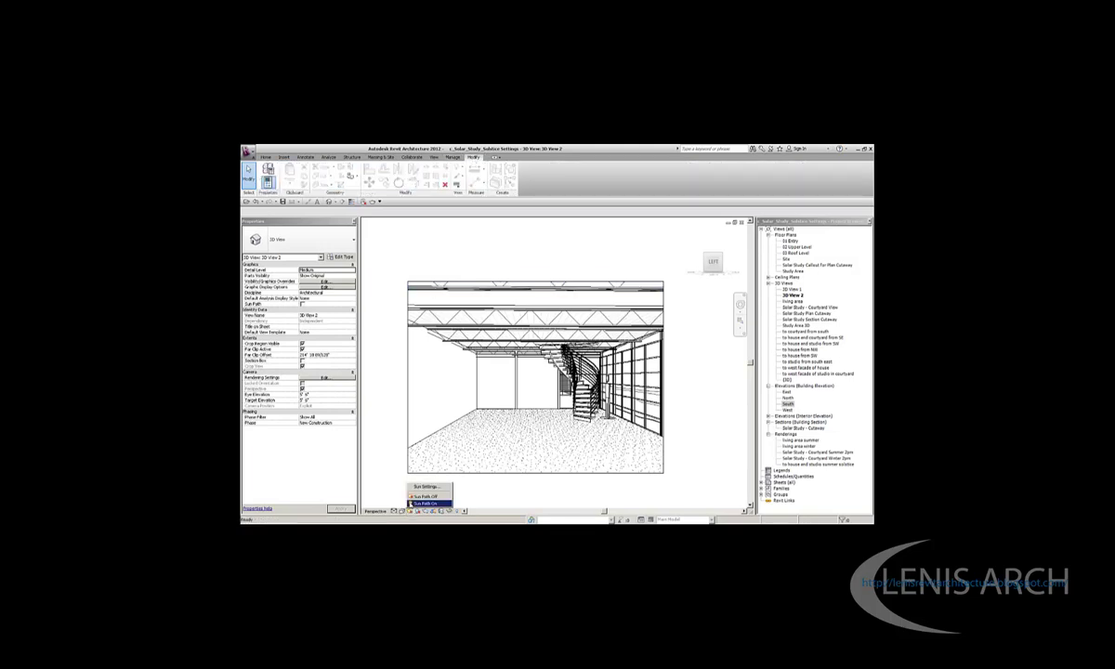
{"action": "left_click", "coordinate": [427, 486]}
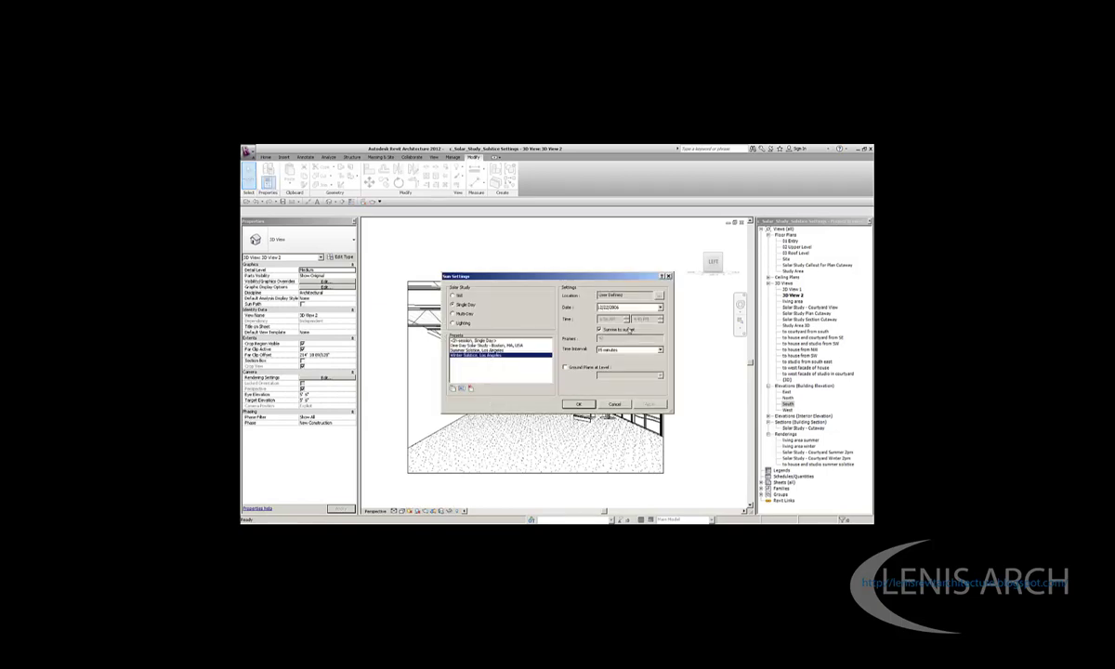
{"action": "left_click", "coordinate": [599, 331]}
{"action": "left_click", "coordinate": [452, 295]}
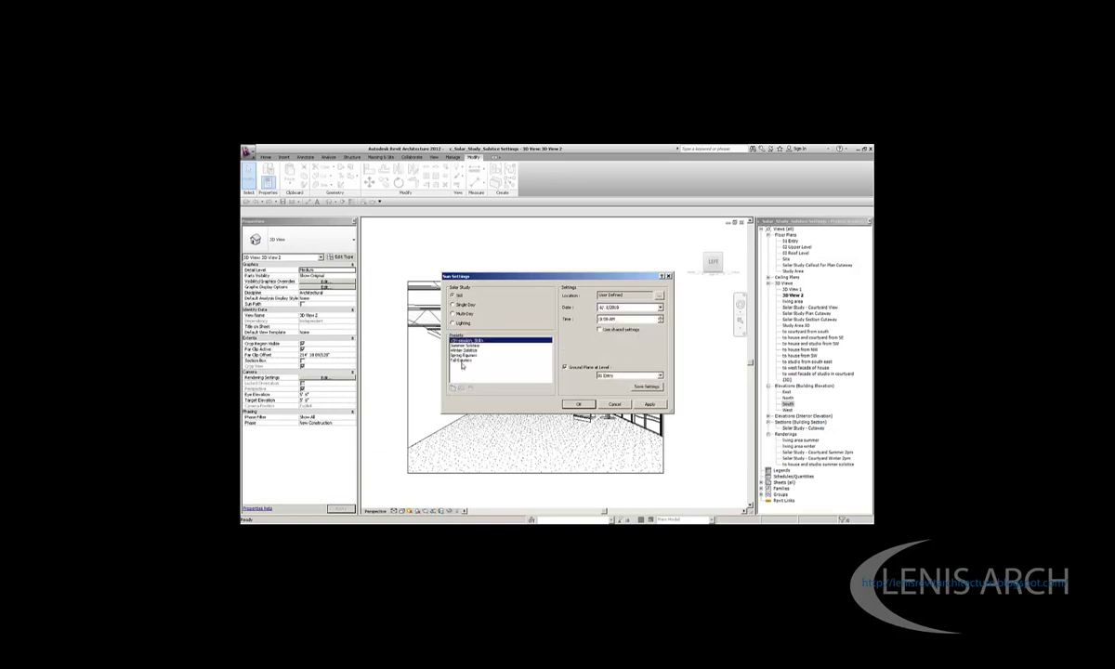
{"action": "left_click", "coordinate": [453, 323]}
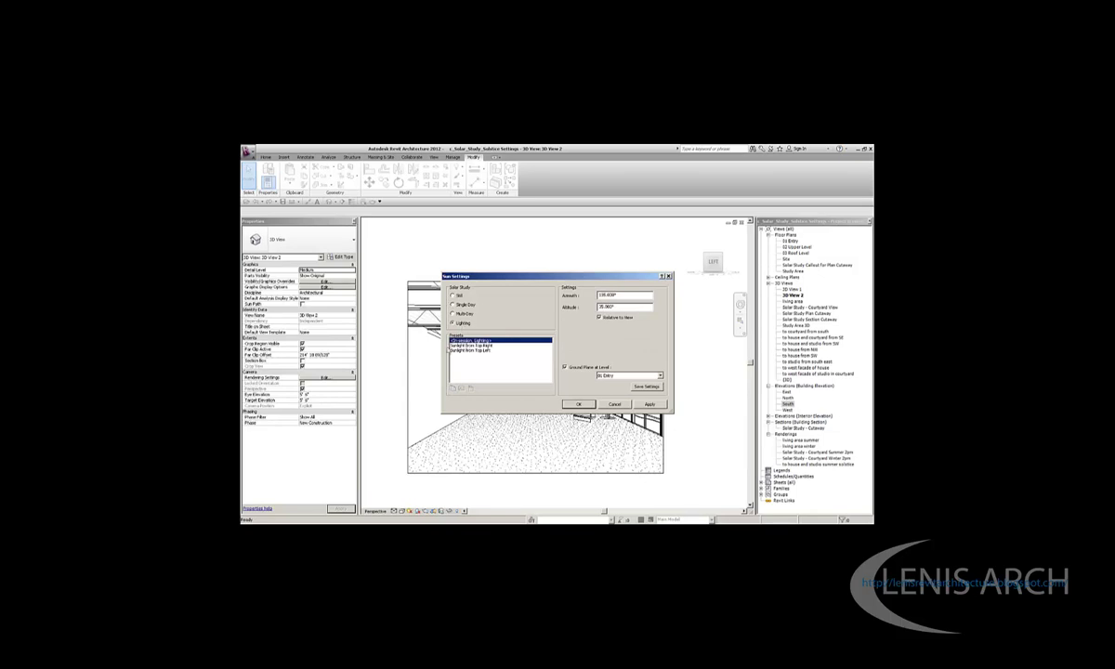
{"action": "left_click", "coordinate": [485, 347]}
{"action": "left_click", "coordinate": [483, 351]}
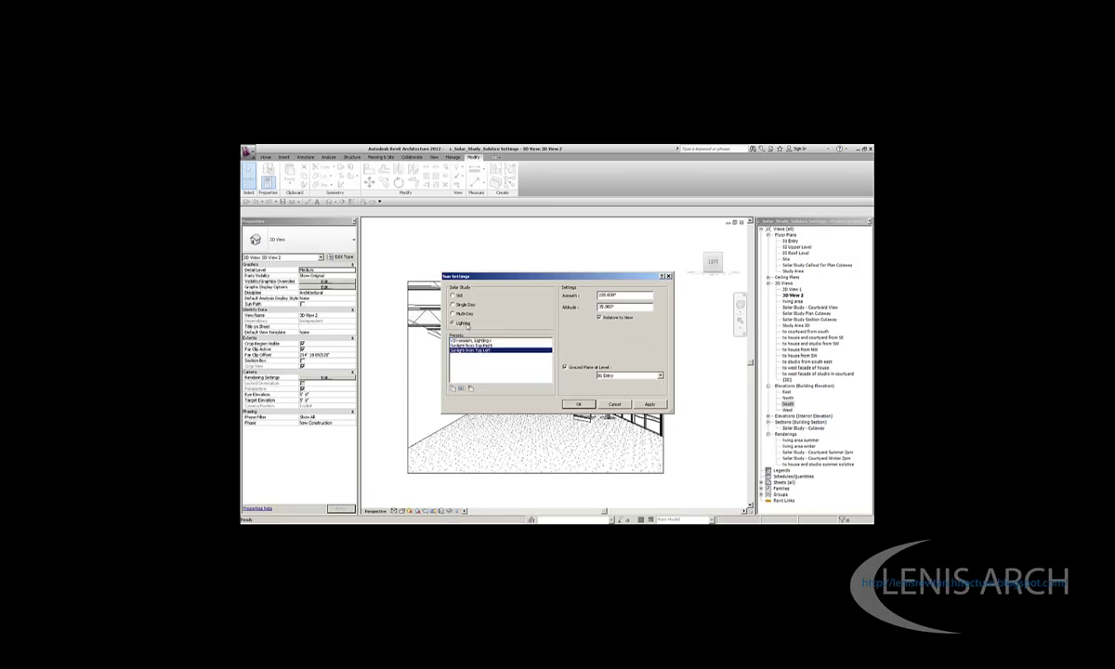
{"action": "left_click", "coordinate": [463, 315]}
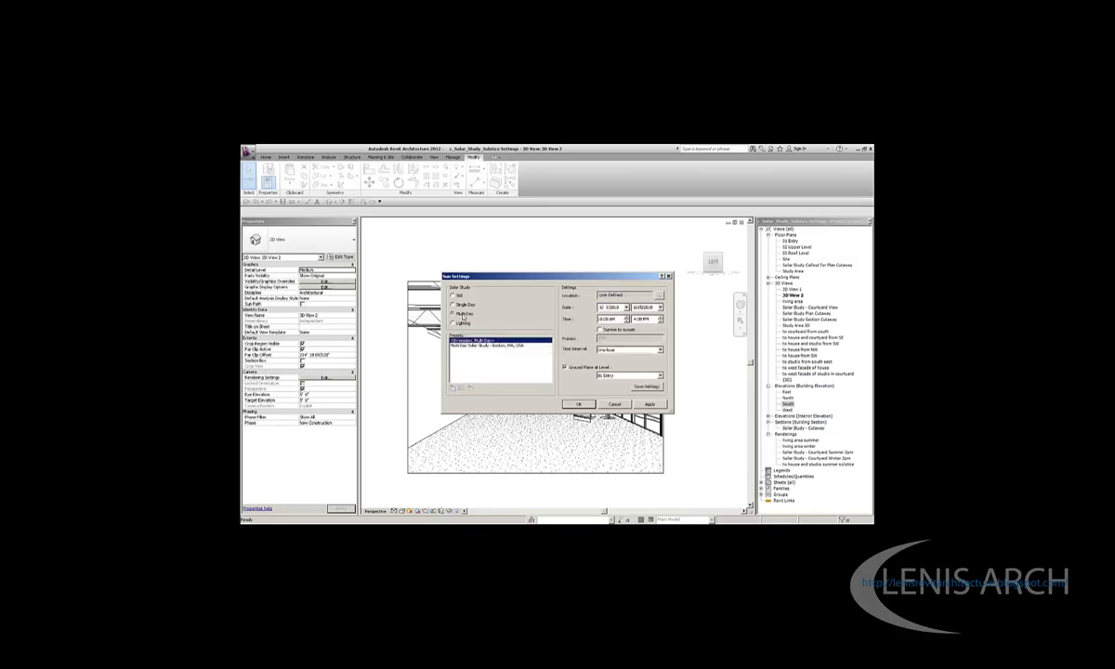
{"action": "left_click", "coordinate": [614, 350]}
{"action": "left_click", "coordinate": [613, 307]}
{"action": "left_click", "coordinate": [454, 303]}
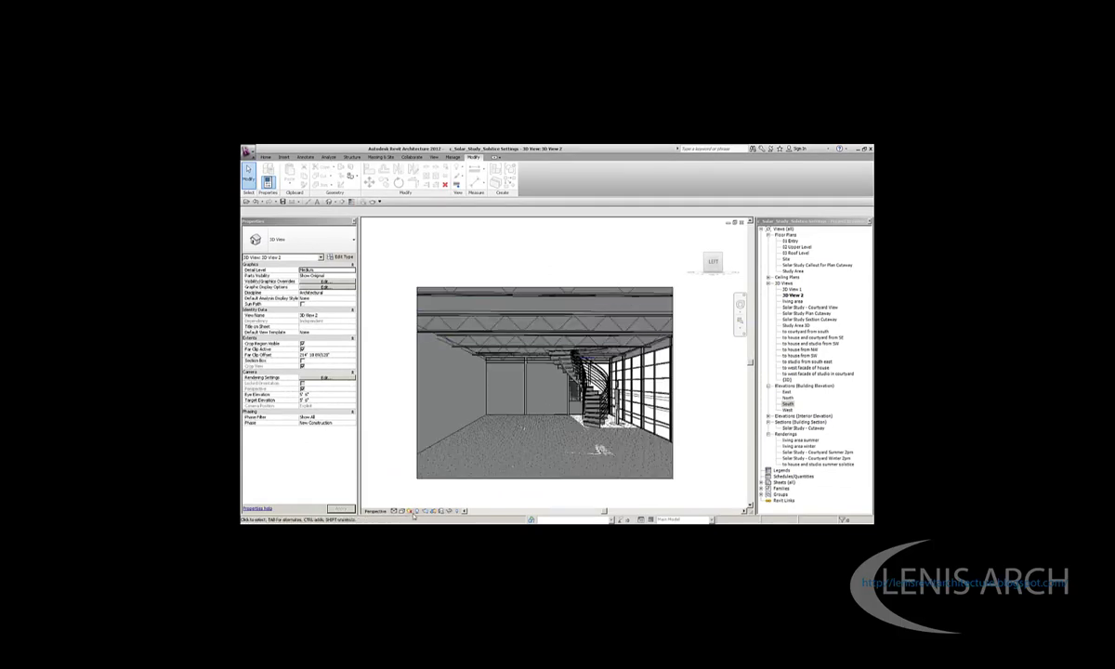
Choose to save the project from the Project Not Saved Recently reminder
{"action": "left_click", "coordinate": [410, 511]}
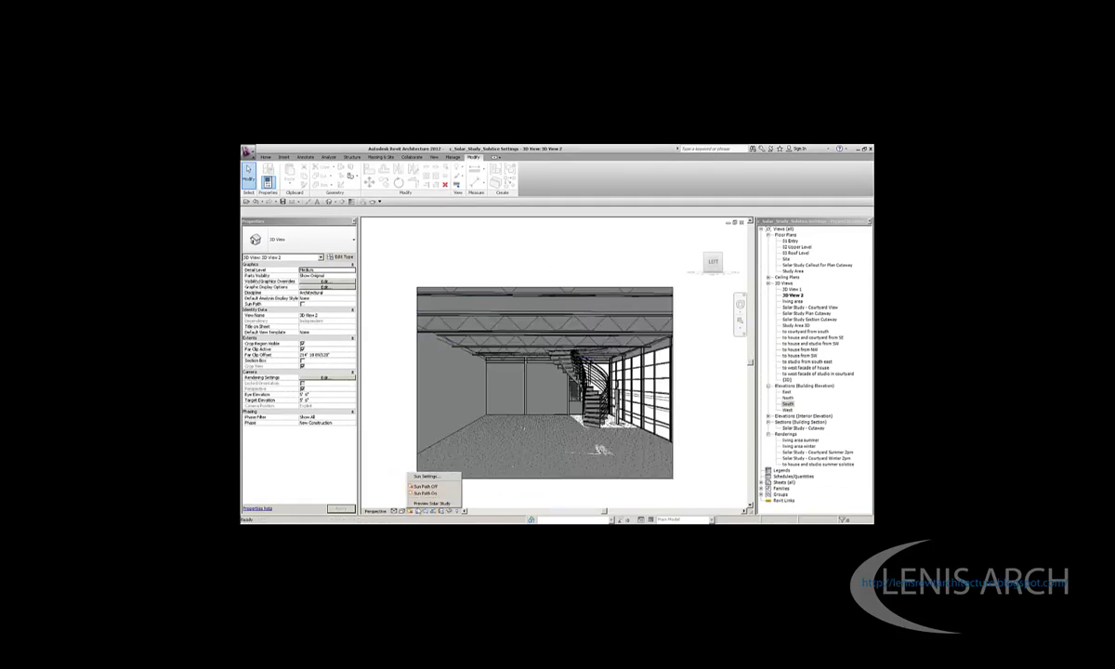
{"action": "left_click", "coordinate": [425, 485]}
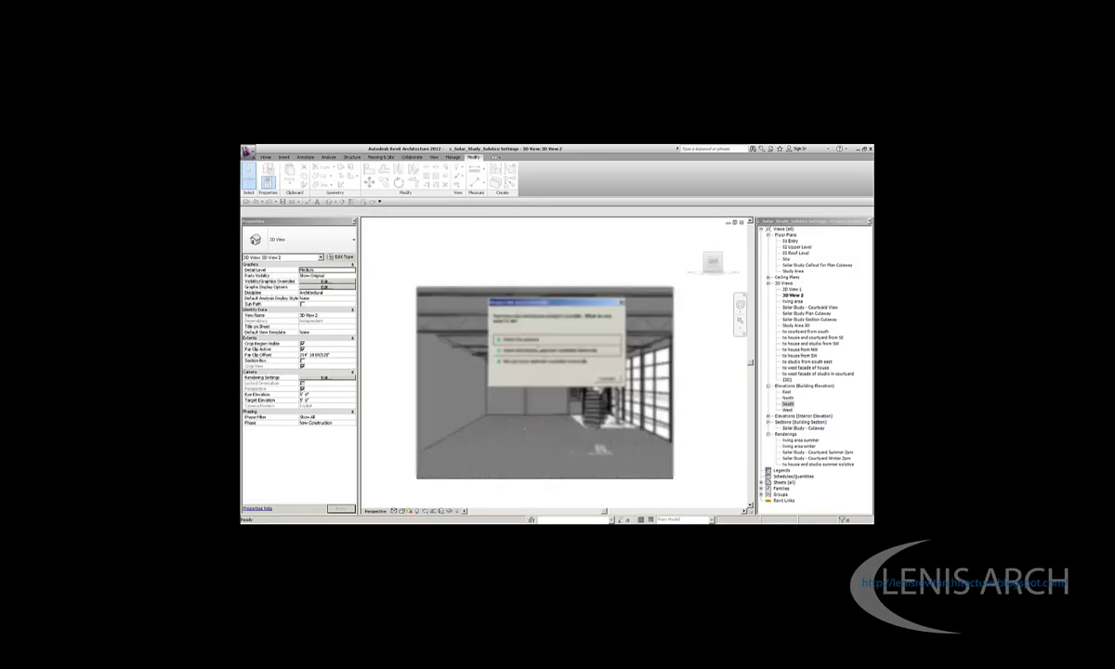
{"action": "left_click", "coordinate": [602, 377]}
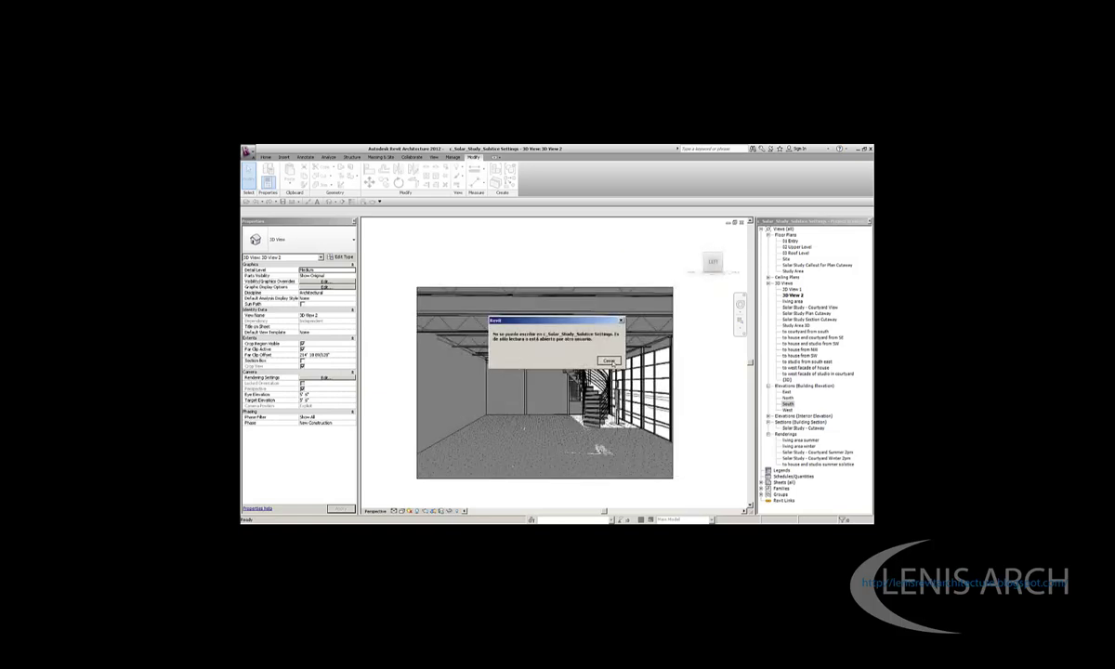
Cancel the read-only file error and move through the Sun Settings date fields
{"action": "left_click", "coordinate": [609, 360]}
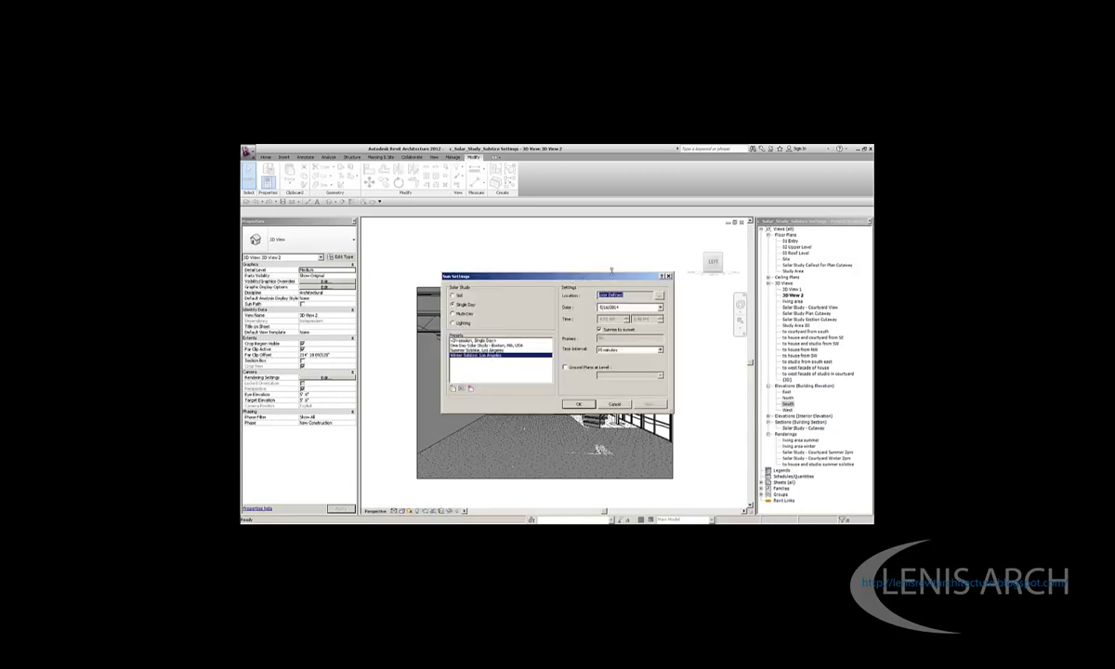
{"action": "key", "text": "Tab"}
{"action": "left_click_drag", "start_coordinate": [522, 273], "coordinate": [528, 271]}
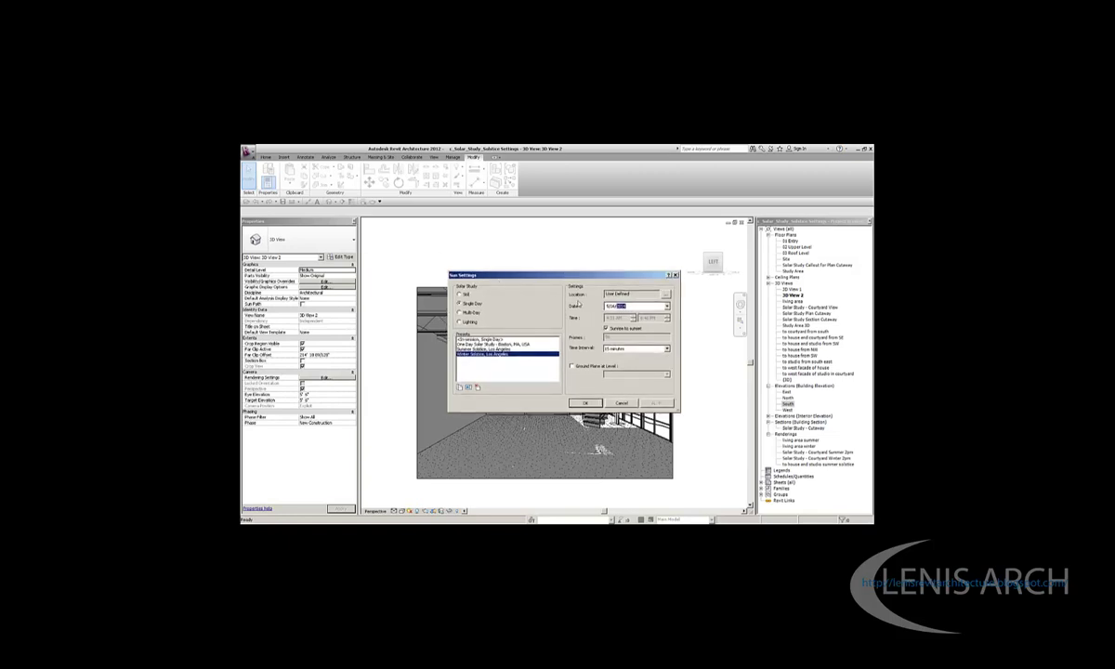
{"action": "key", "text": "Tab"}
{"action": "key", "text": "Tab"}
Try the Multi-Day and Lighting study modes, then close Sun Settings without keeping changes
{"action": "left_click", "coordinate": [460, 304]}
{"action": "left_click", "coordinate": [464, 313]}
{"action": "left_click", "coordinate": [633, 305]}
{"action": "left_click", "coordinate": [606, 306]}
{"action": "left_click", "coordinate": [651, 349]}
{"action": "left_click", "coordinate": [458, 322]}
{"action": "key", "text": "Return"}
{"action": "left_click", "coordinate": [409, 511]}
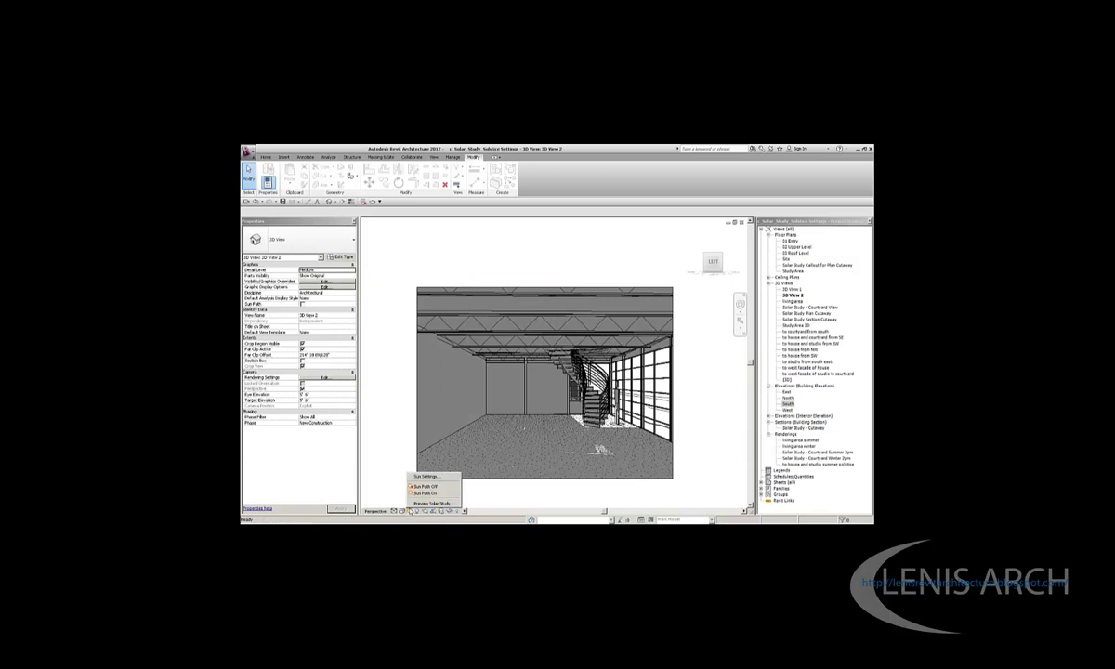
Start the solar study preview and reopen Sun Settings, keeping the 15-minute time interval
{"action": "left_click", "coordinate": [427, 502]}
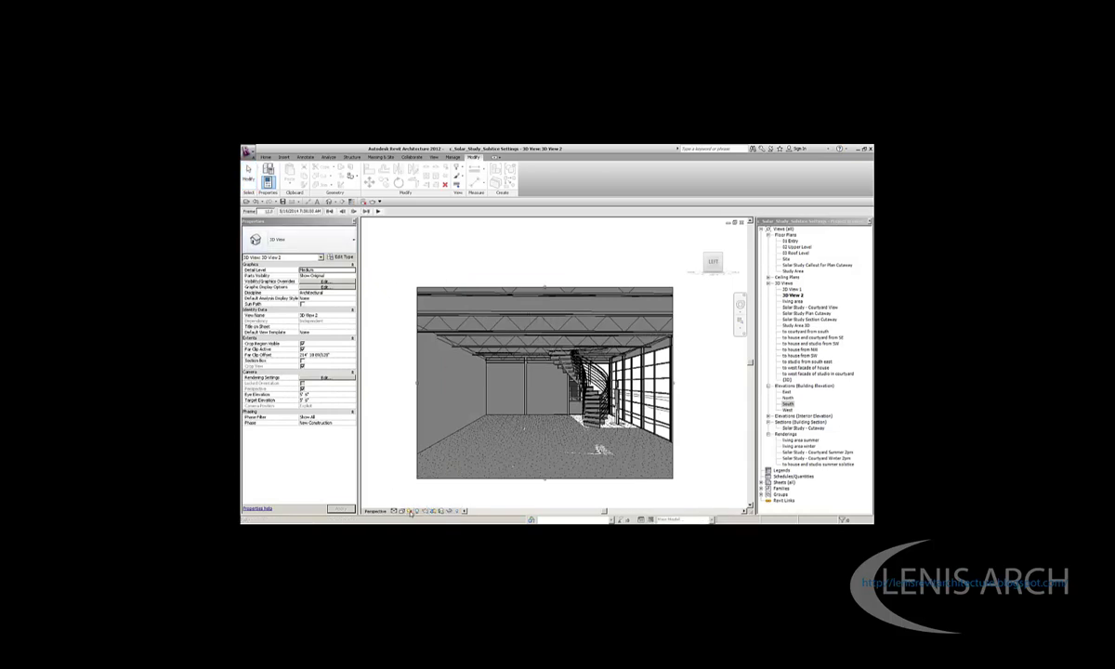
{"action": "left_click", "coordinate": [410, 512]}
{"action": "left_click", "coordinate": [407, 449]}
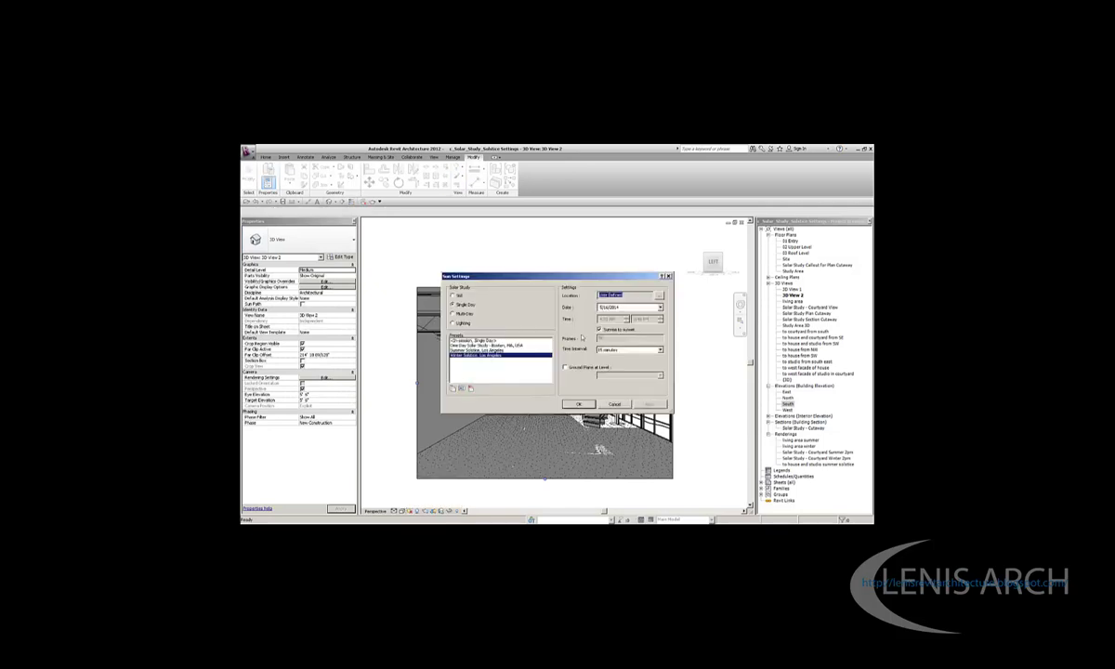
{"action": "left_click", "coordinate": [472, 356]}
{"action": "left_click", "coordinate": [620, 307]}
{"action": "left_click_drag", "start_coordinate": [632, 282], "coordinate": [623, 264]}
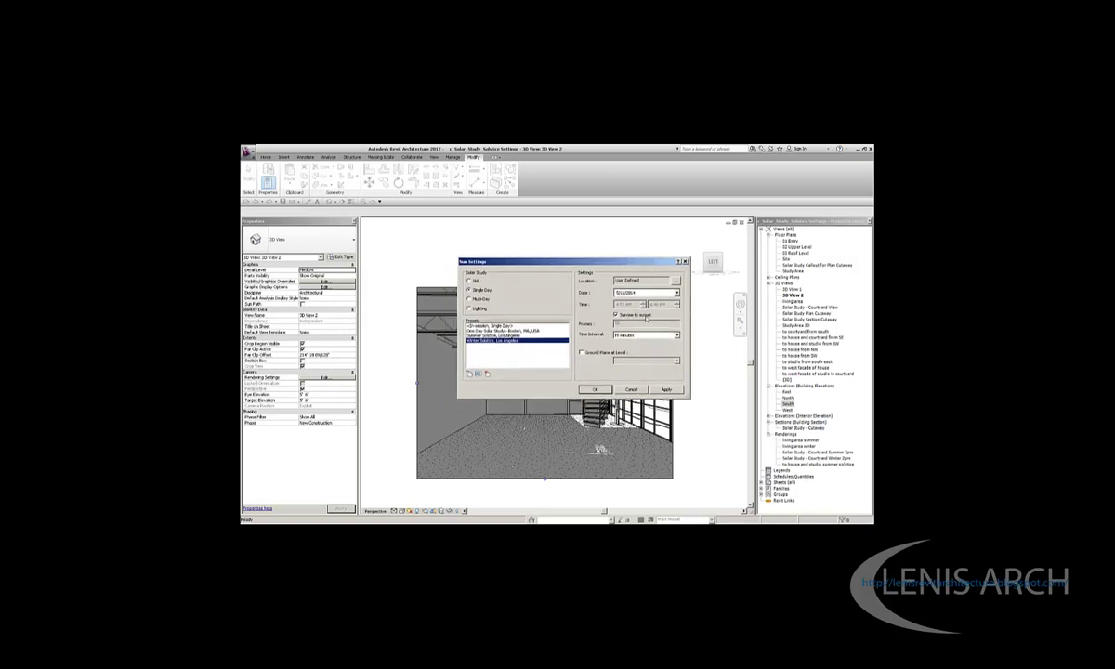
{"action": "left_click", "coordinate": [616, 335]}
{"action": "left_click", "coordinate": [642, 322]}
Accept the sun settings, play the 5/16/2014 single-day animation, and reopen Sun Settings
{"action": "left_click", "coordinate": [594, 389]}
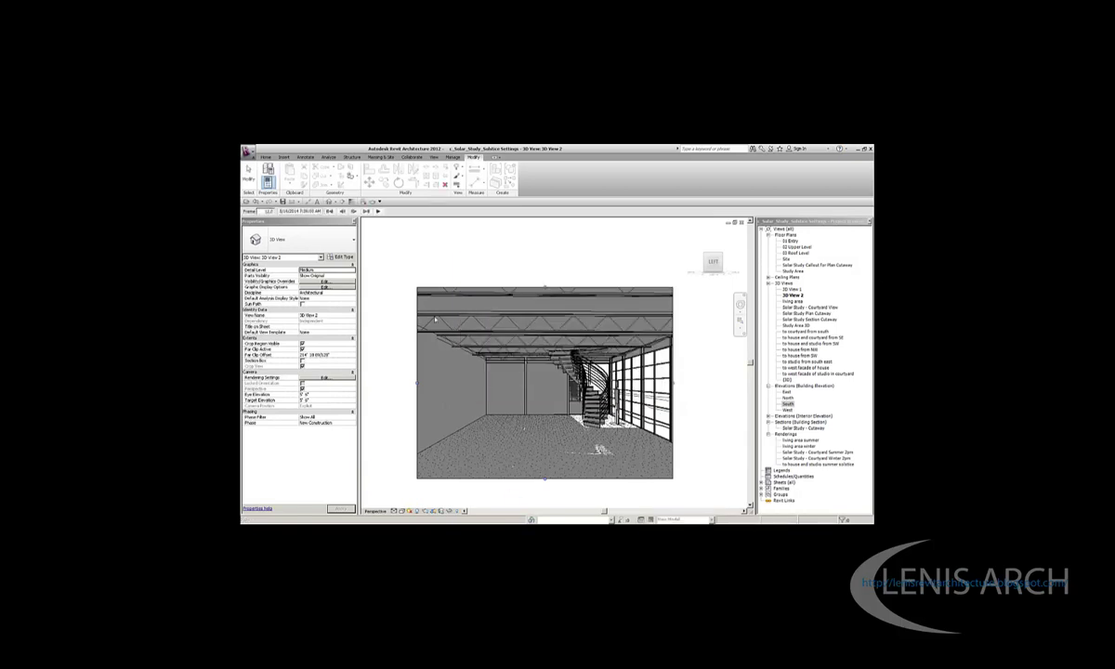
{"action": "left_click", "coordinate": [380, 212]}
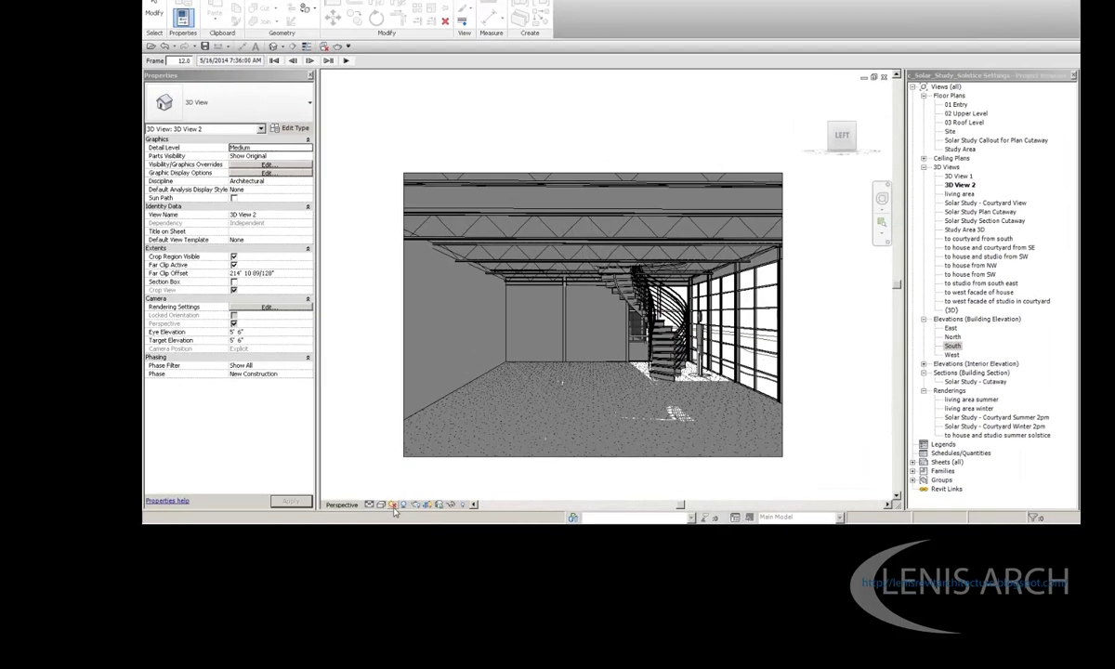
{"action": "left_click", "coordinate": [411, 511]}
{"action": "left_click", "coordinate": [409, 439]}
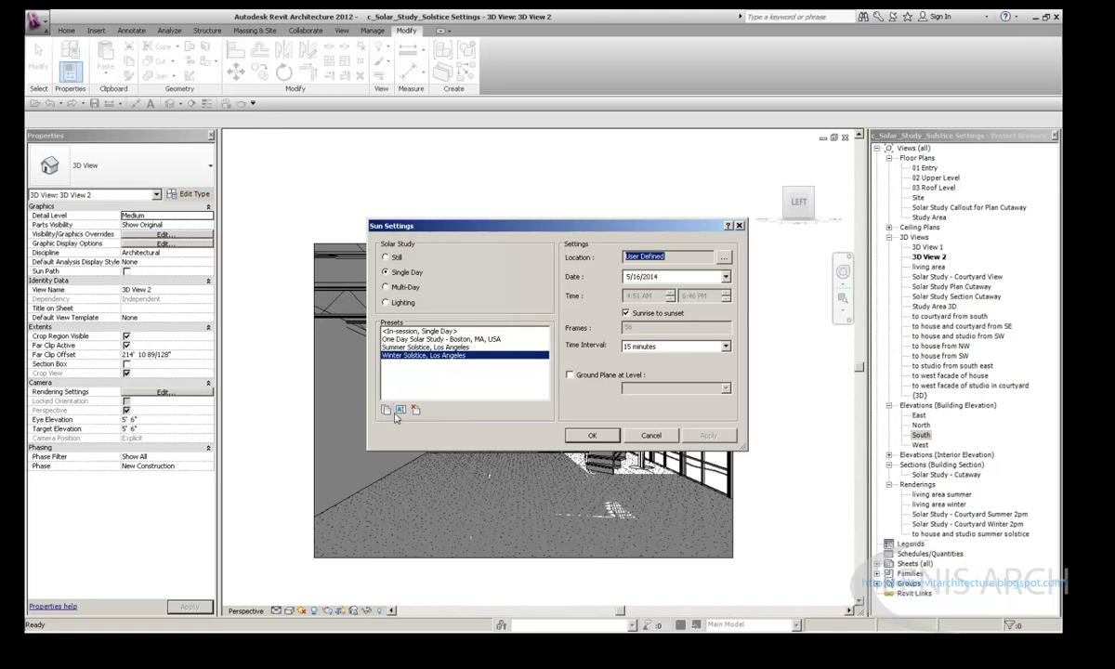
Duplicate the Winter Solstice preset and name it 21 Junio Verano Los Angeles
{"action": "left_click", "coordinate": [386, 413]}
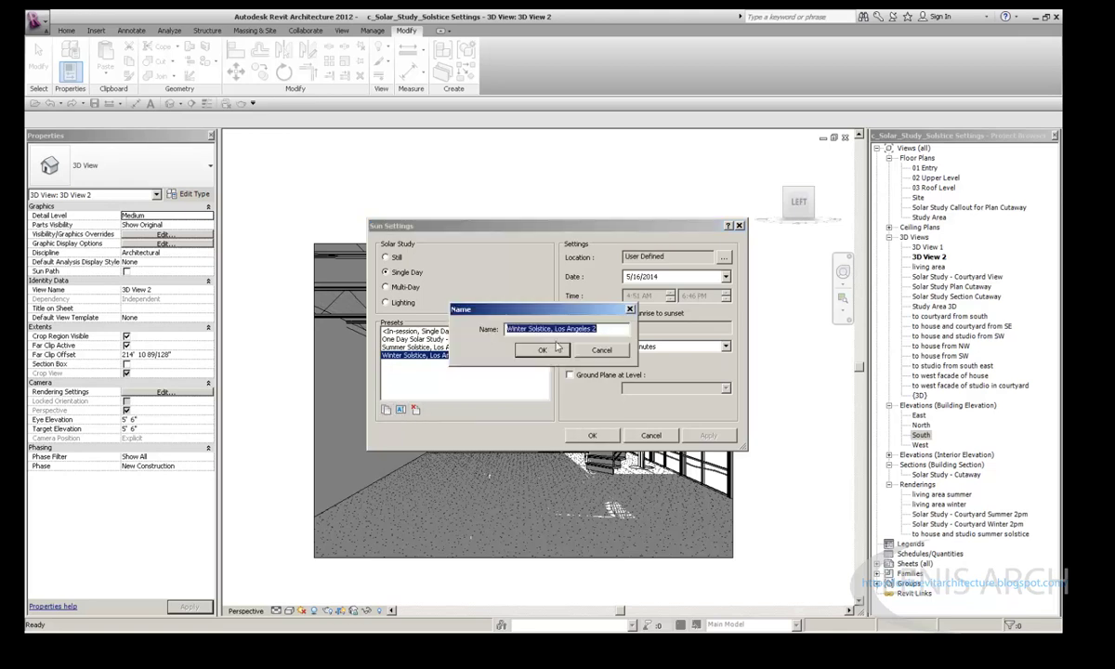
{"action": "left_click", "coordinate": [609, 328]}
{"action": "left_click_drag", "start_coordinate": [553, 330], "coordinate": [508, 329]}
{"action": "key", "text": "BackSpace"}
{"action": "type", "text": "1 Junio Verano"}
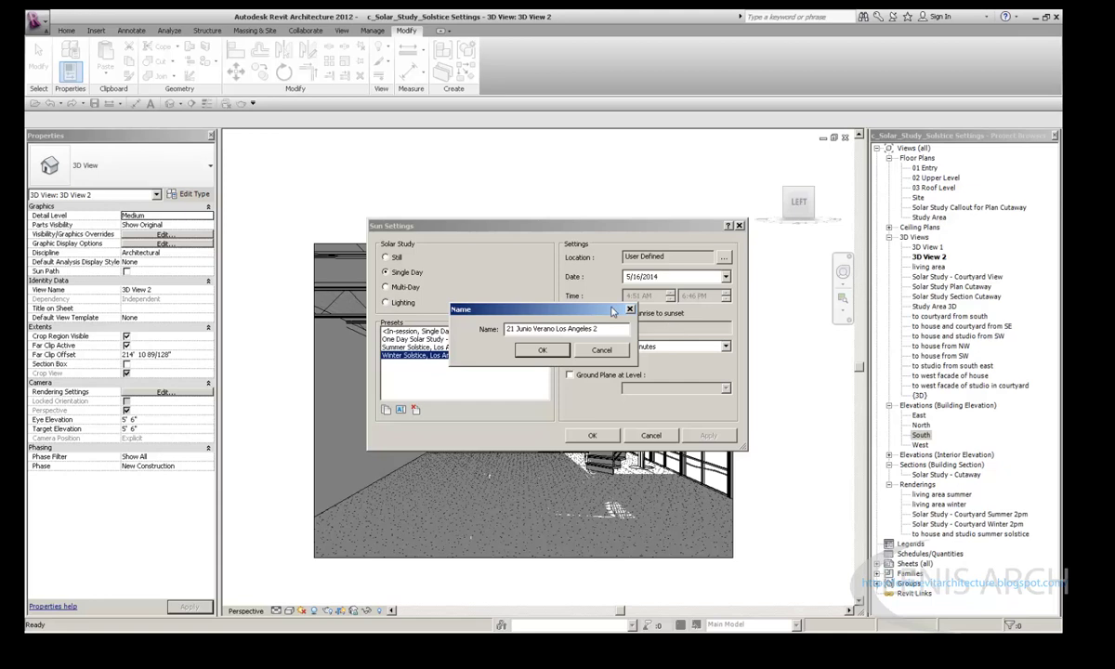
{"action": "key", "text": "BackSpace"}
{"action": "key", "text": "BackSpace"}
{"action": "key", "text": "Return"}
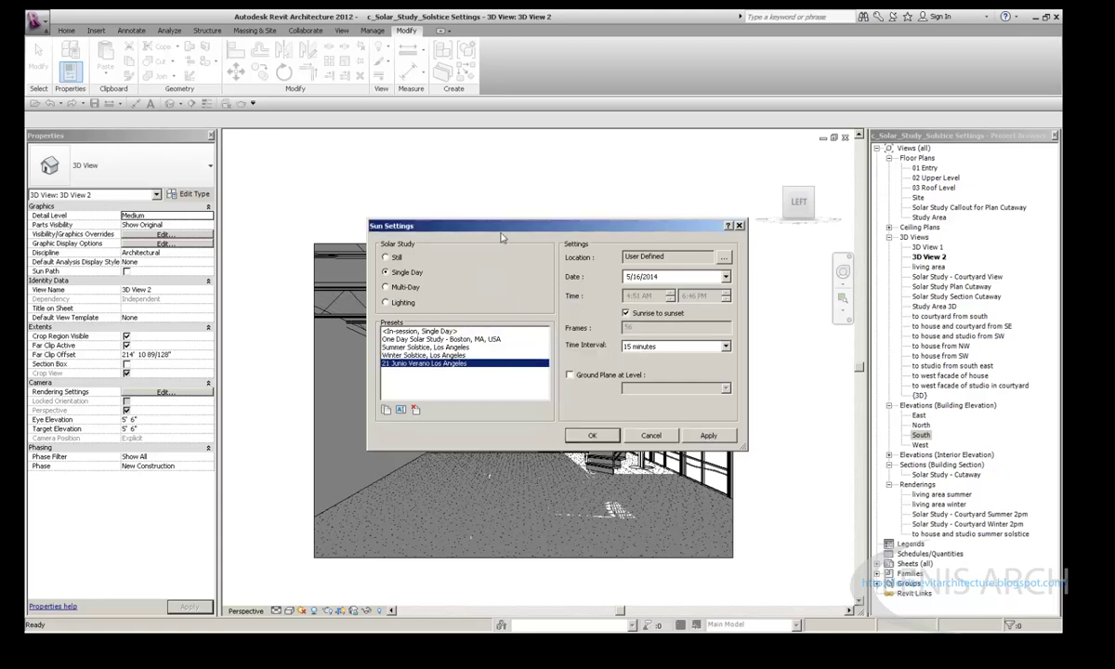
Set the study date to 6/21/2012, keep the 15-minute interval, and apply
{"action": "left_click", "coordinate": [726, 277]}
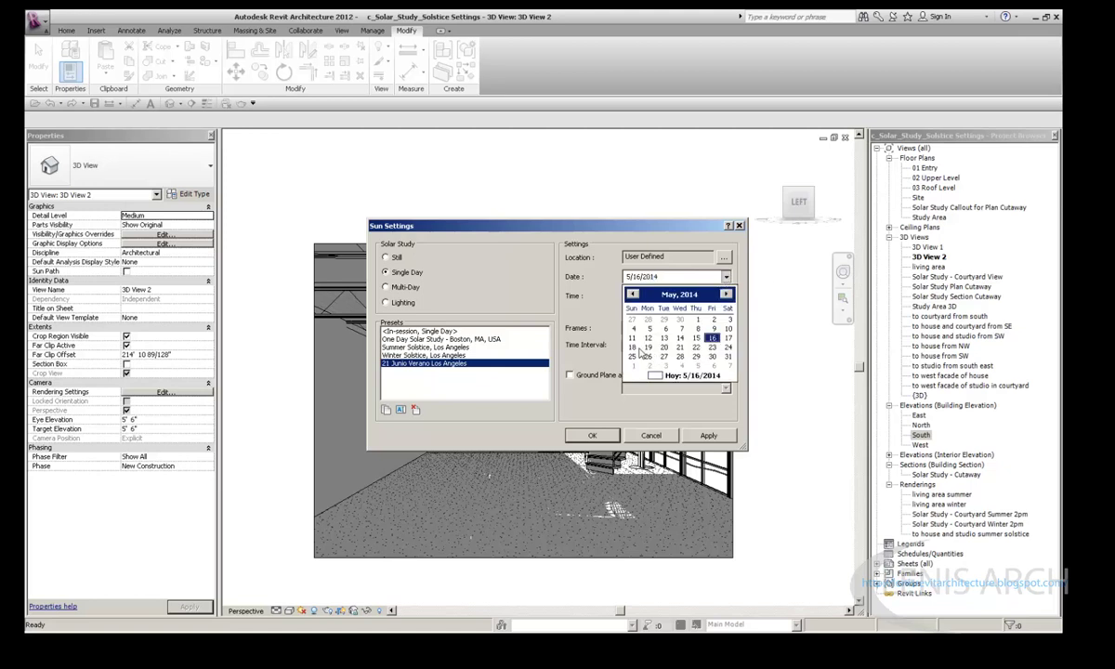
{"action": "left_click", "coordinate": [726, 293]}
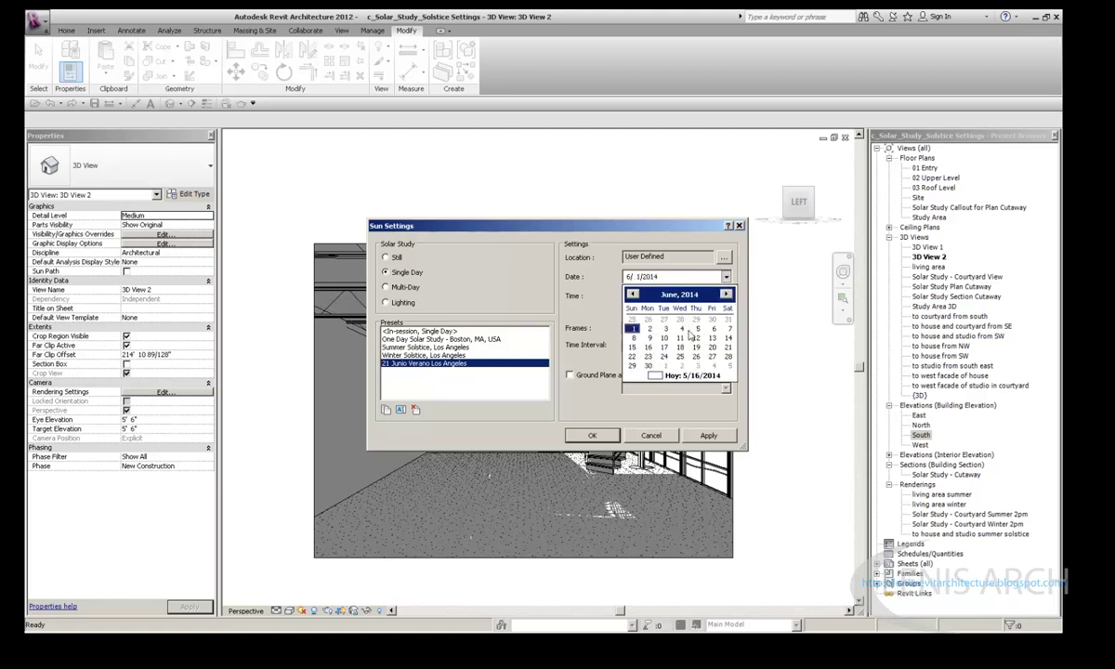
{"action": "left_click", "coordinate": [727, 347]}
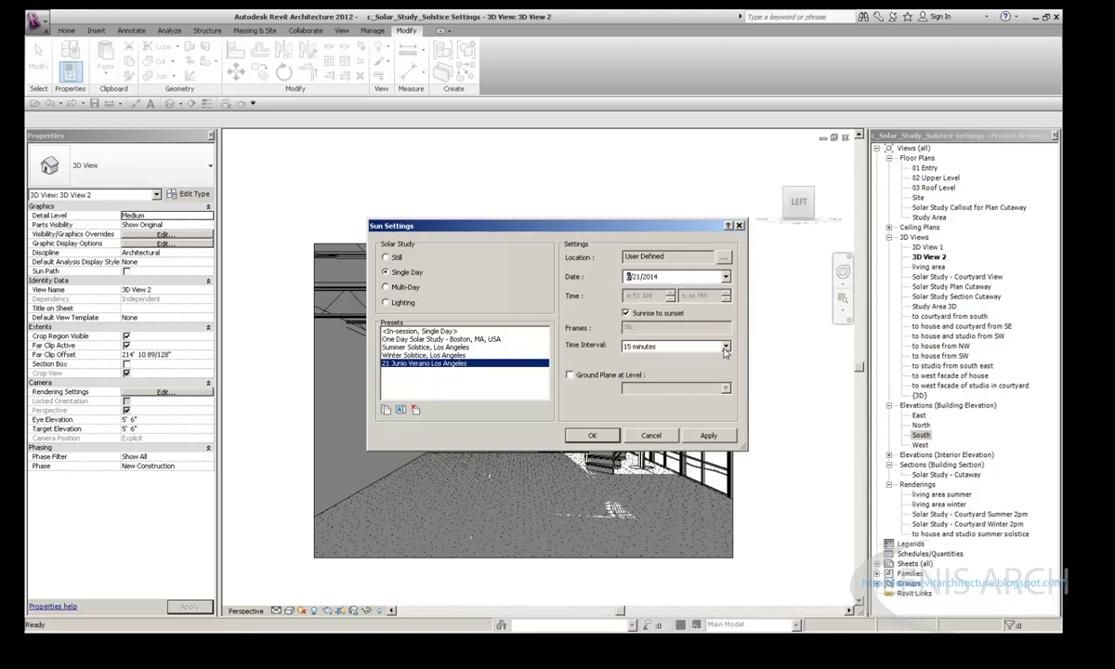
{"action": "left_click", "coordinate": [726, 277]}
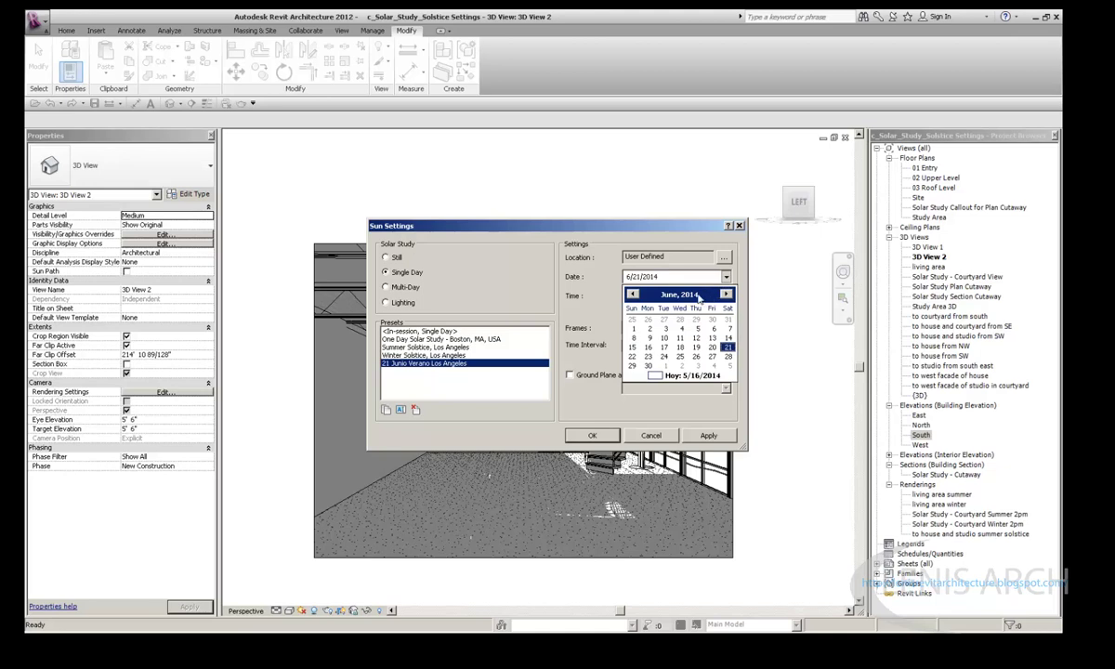
{"action": "left_click", "coordinate": [658, 279]}
{"action": "double_click", "coordinate": [654, 280]}
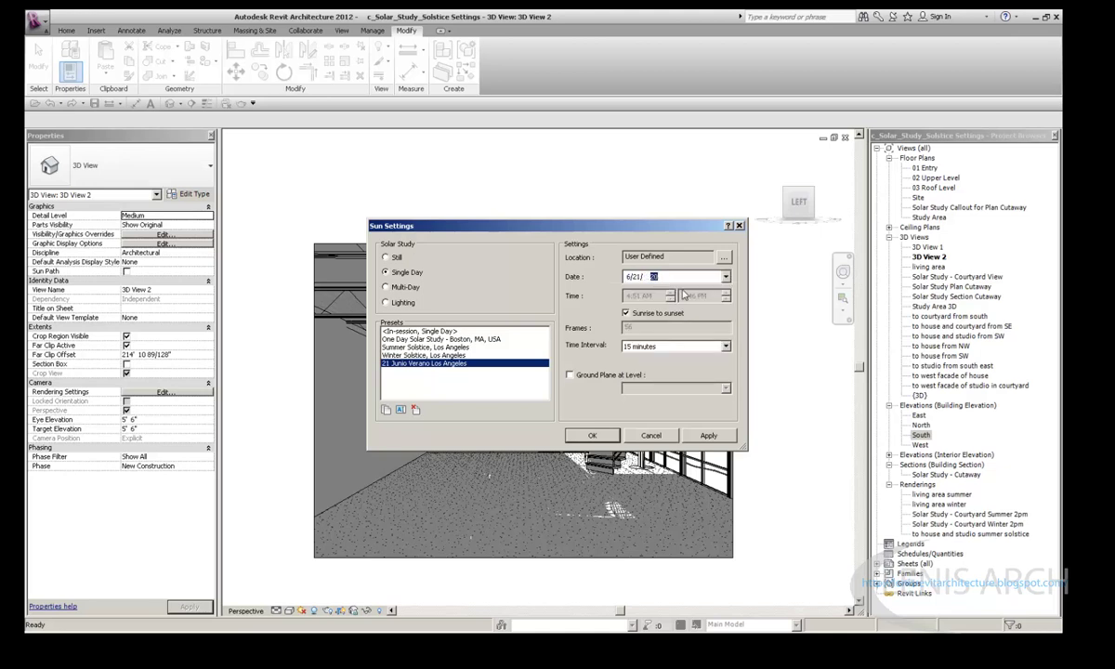
{"action": "type", "text": "12"}
{"action": "left_click", "coordinate": [640, 347]}
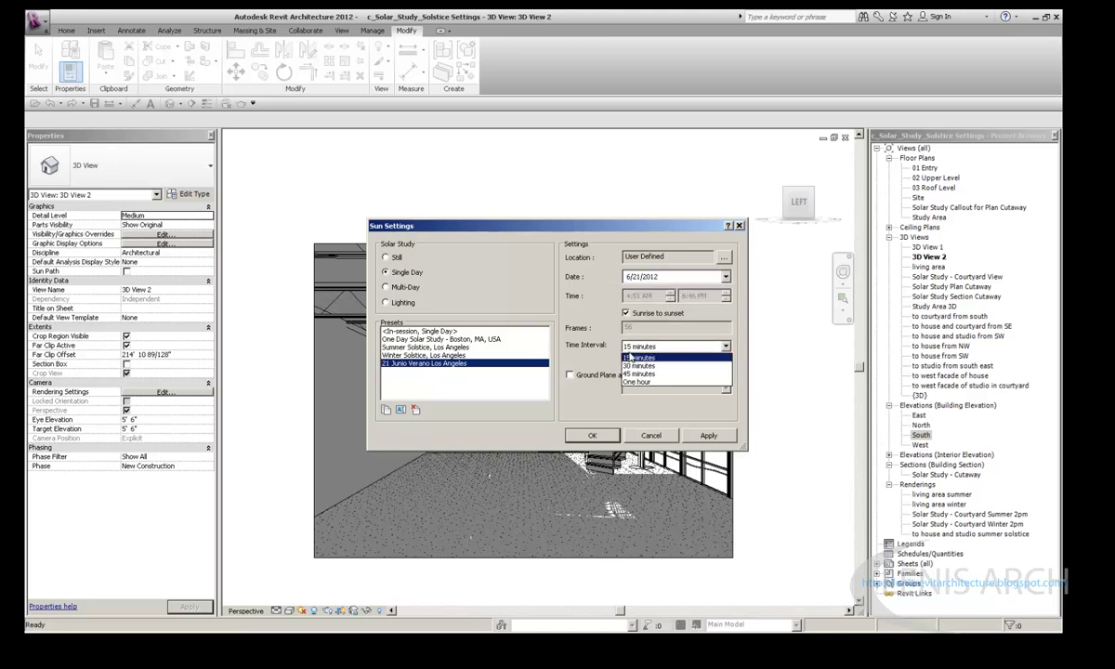
{"action": "left_click", "coordinate": [640, 348]}
{"action": "left_click", "coordinate": [708, 434]}
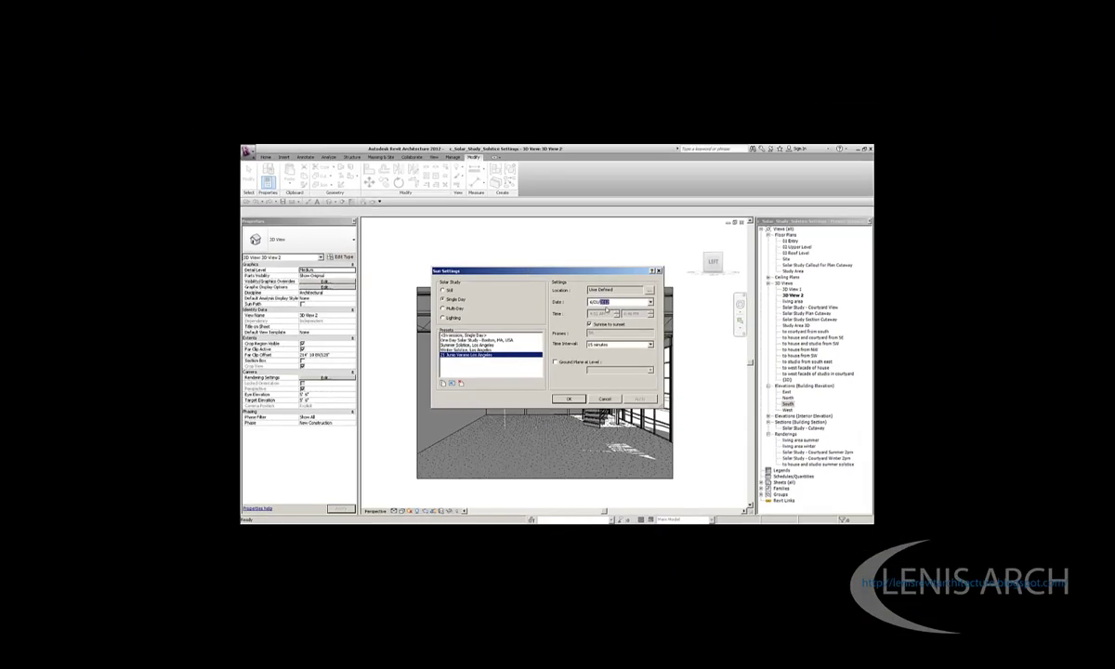
Accept the settings, play the solar study, and reopen this view's Sun Settings
{"action": "left_click", "coordinate": [568, 399]}
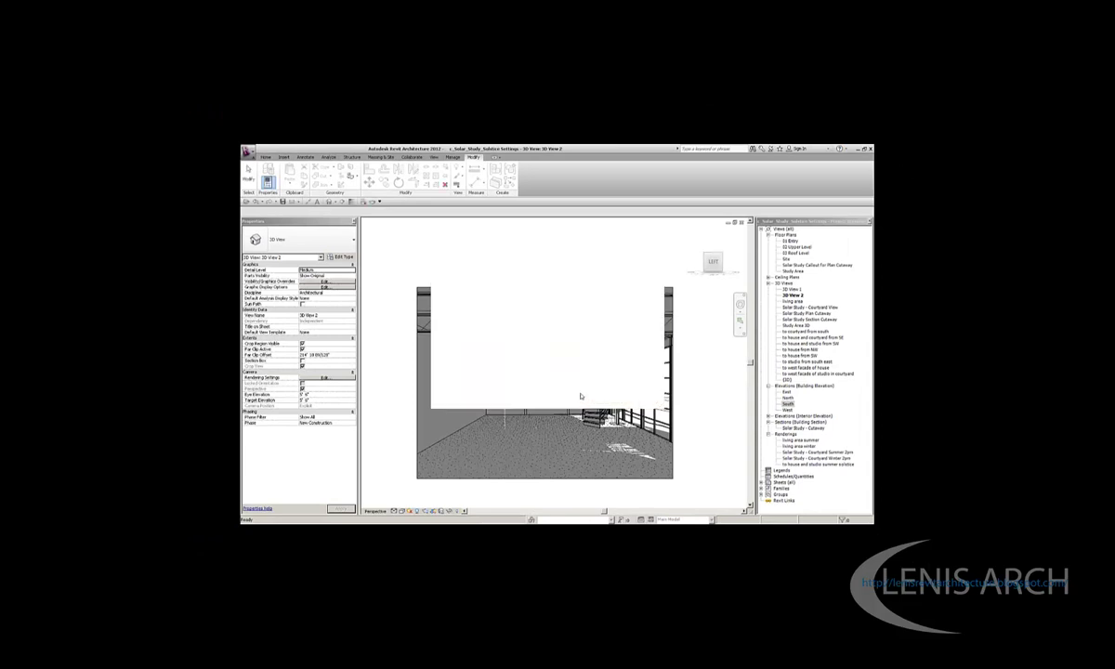
{"action": "left_click", "coordinate": [353, 212]}
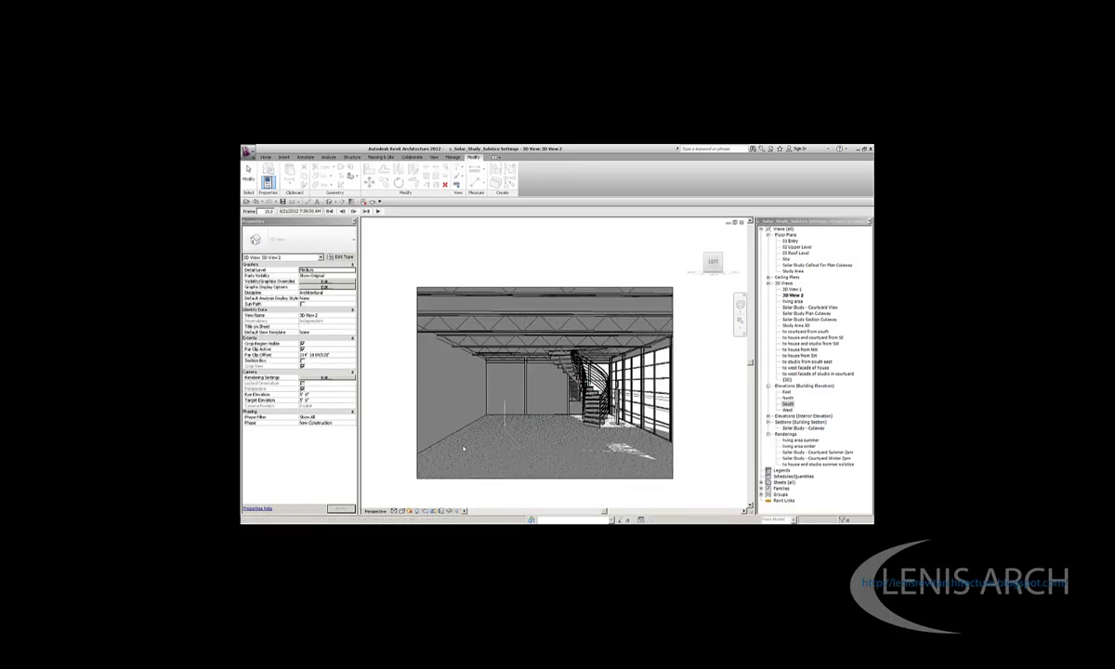
{"action": "left_click", "coordinate": [411, 511]}
{"action": "left_click", "coordinate": [426, 476]}
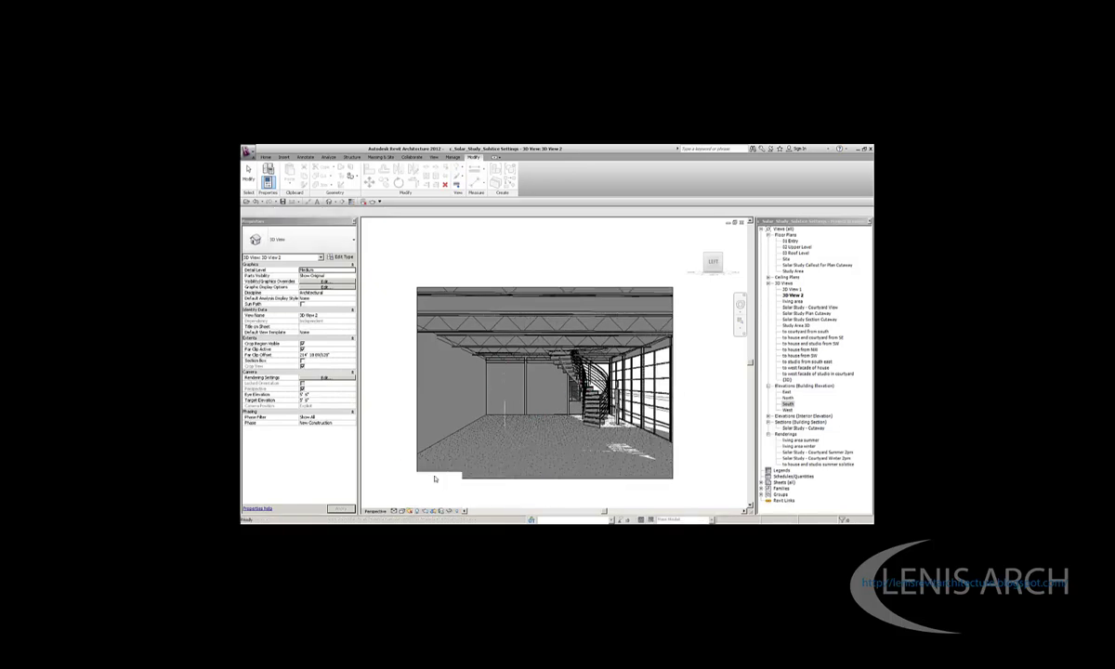
Change the study date's day to 21, confirming 6/21/2012 in the calendar
{"action": "left_click", "coordinate": [624, 306]}
{"action": "left_click", "coordinate": [660, 308]}
{"action": "left_click", "coordinate": [659, 310]}
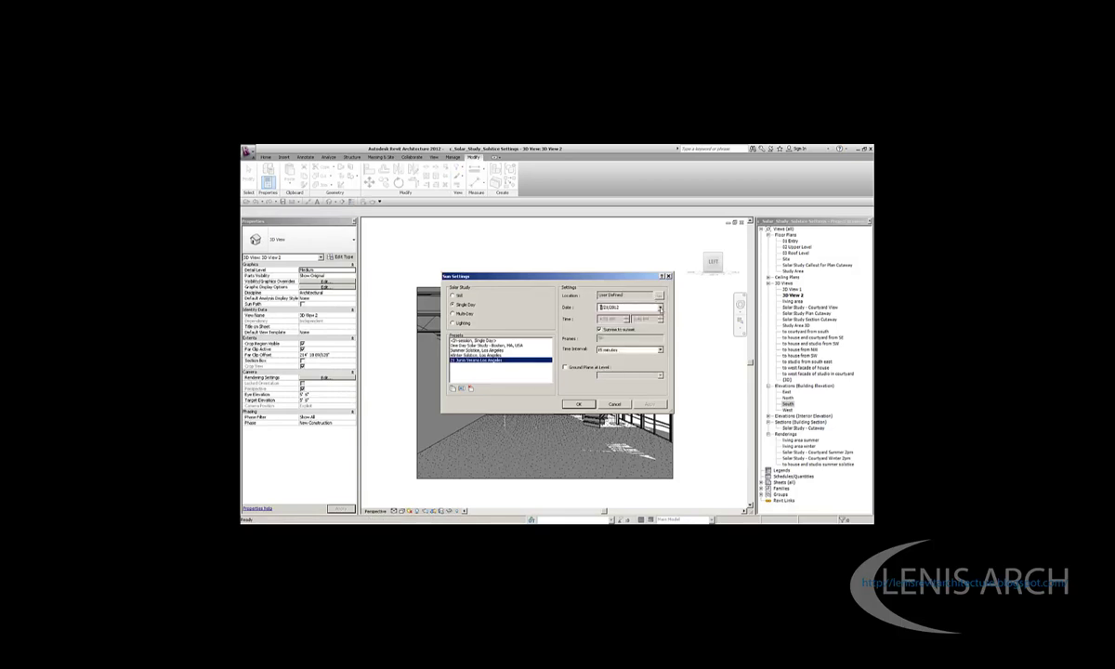
{"action": "type", "text": "21"}
{"action": "left_click", "coordinate": [660, 308]}
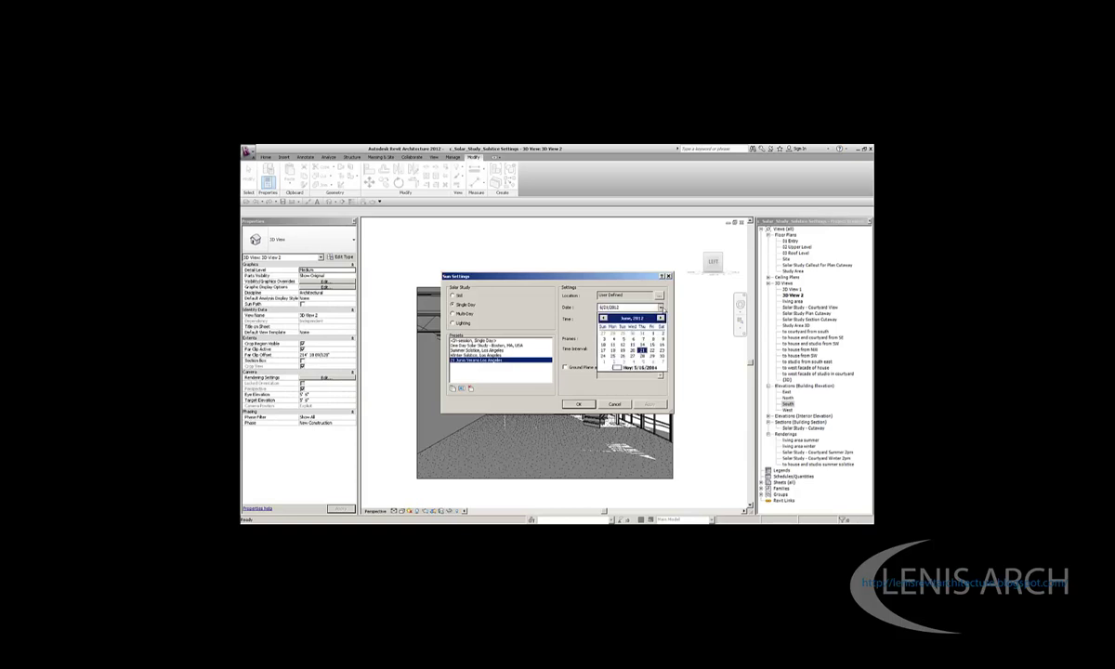
{"action": "left_click", "coordinate": [662, 309]}
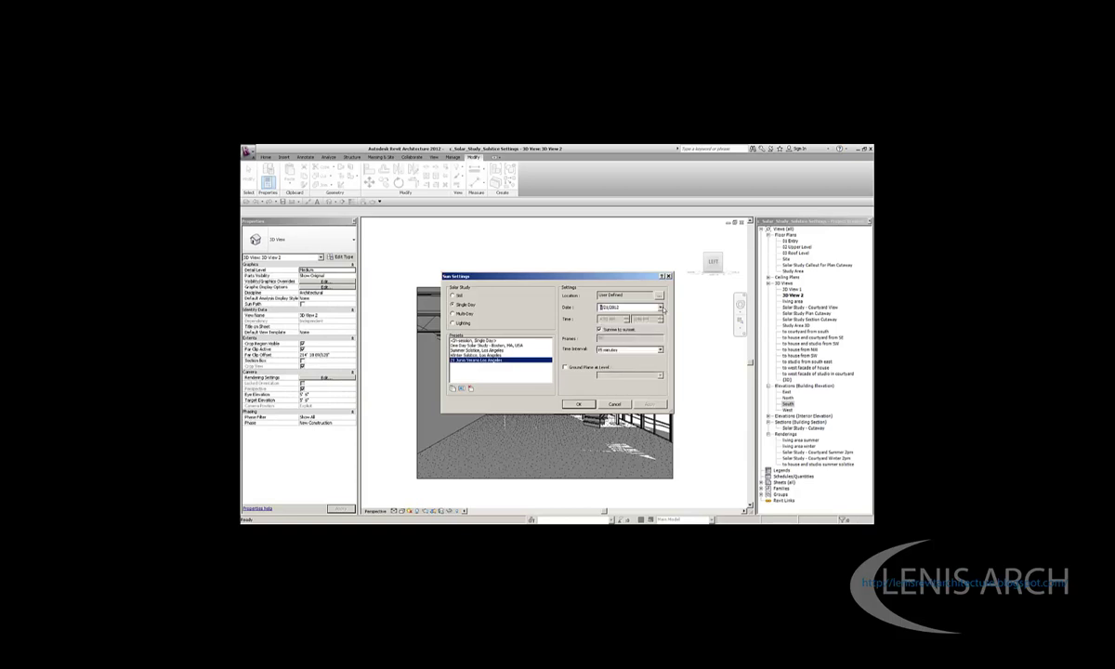
{"action": "left_click", "coordinate": [612, 354]}
Cast shadows on a Level 01 Entry ground plane, apply and close, then step to frame 10
{"action": "left_click", "coordinate": [589, 368]}
{"action": "left_click", "coordinate": [614, 375]}
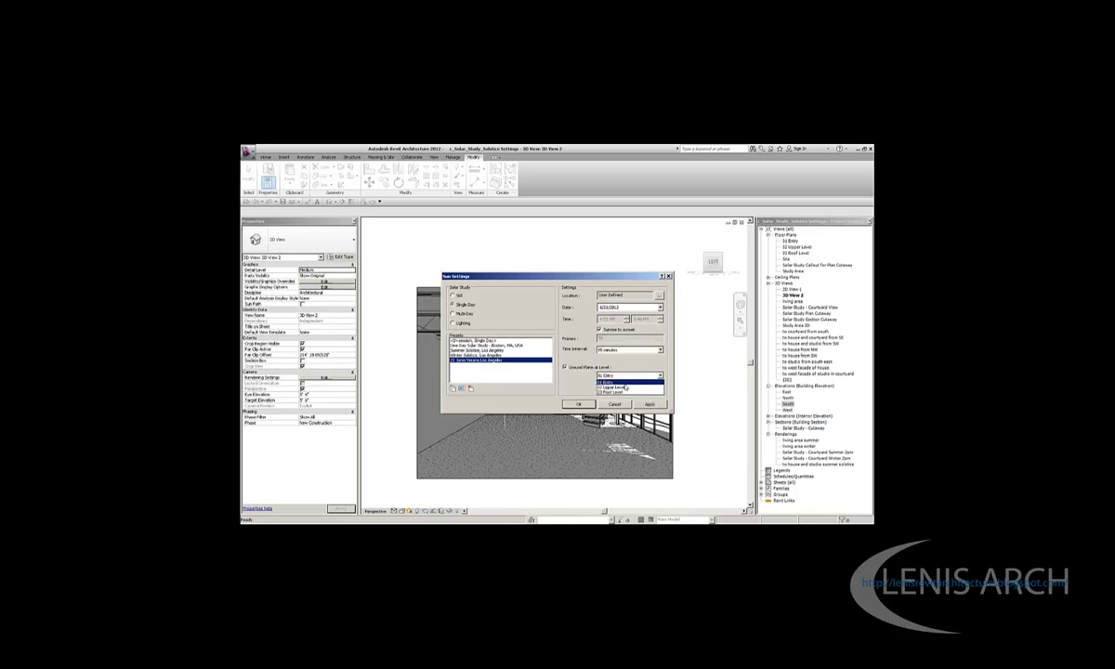
{"action": "left_click", "coordinate": [628, 380]}
{"action": "left_click", "coordinate": [648, 403]}
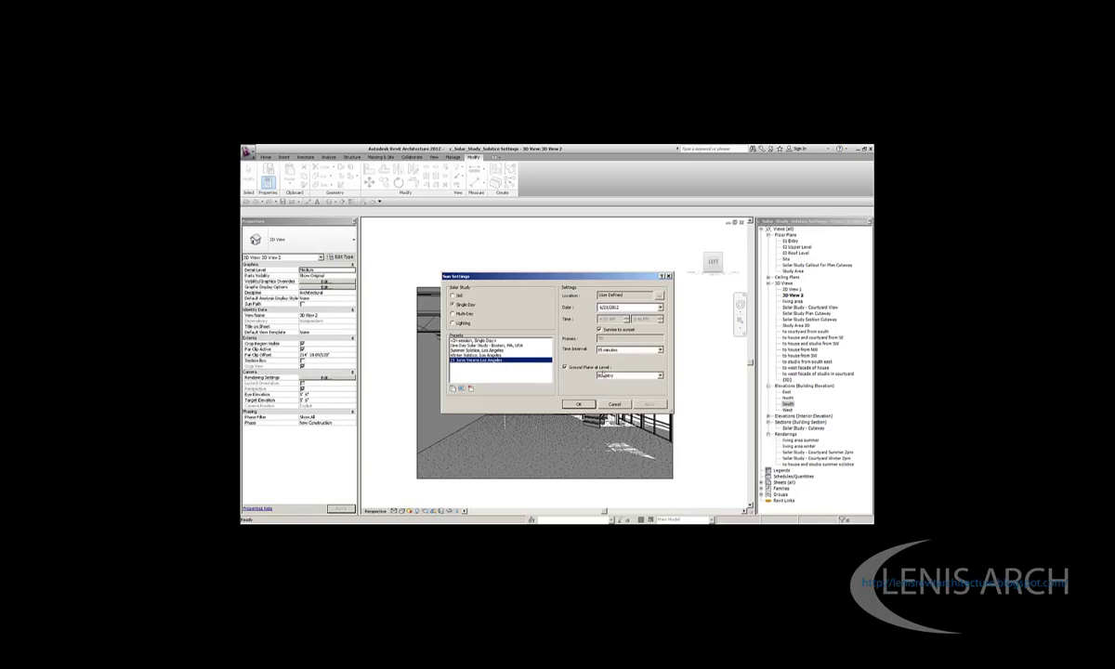
{"action": "left_click", "coordinate": [578, 403]}
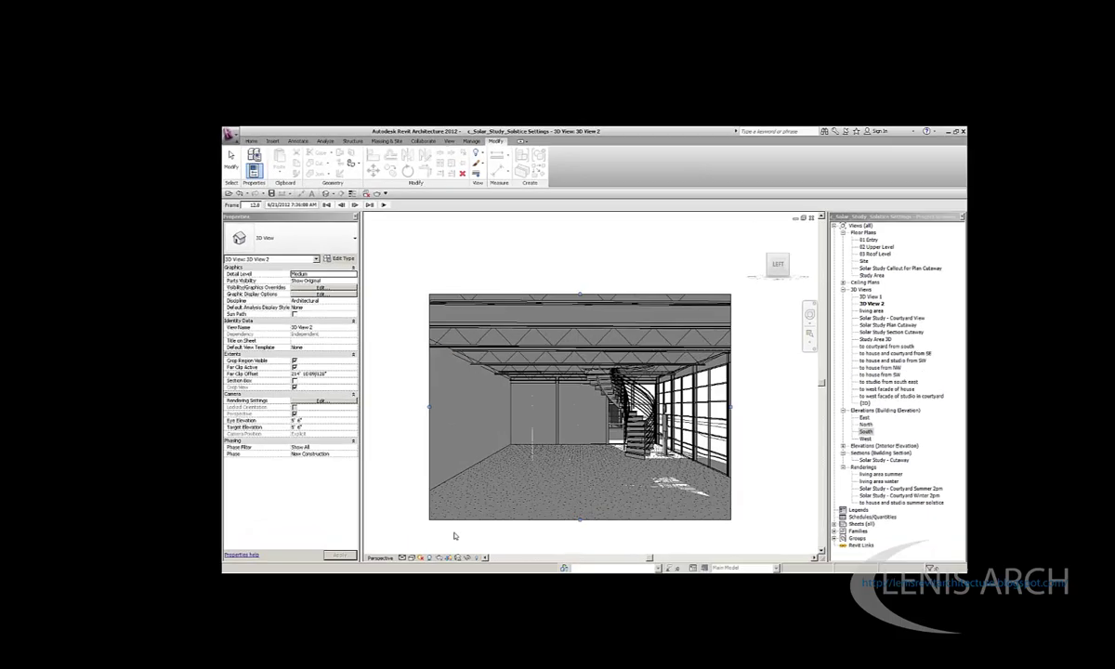
{"action": "left_click", "coordinate": [396, 190]}
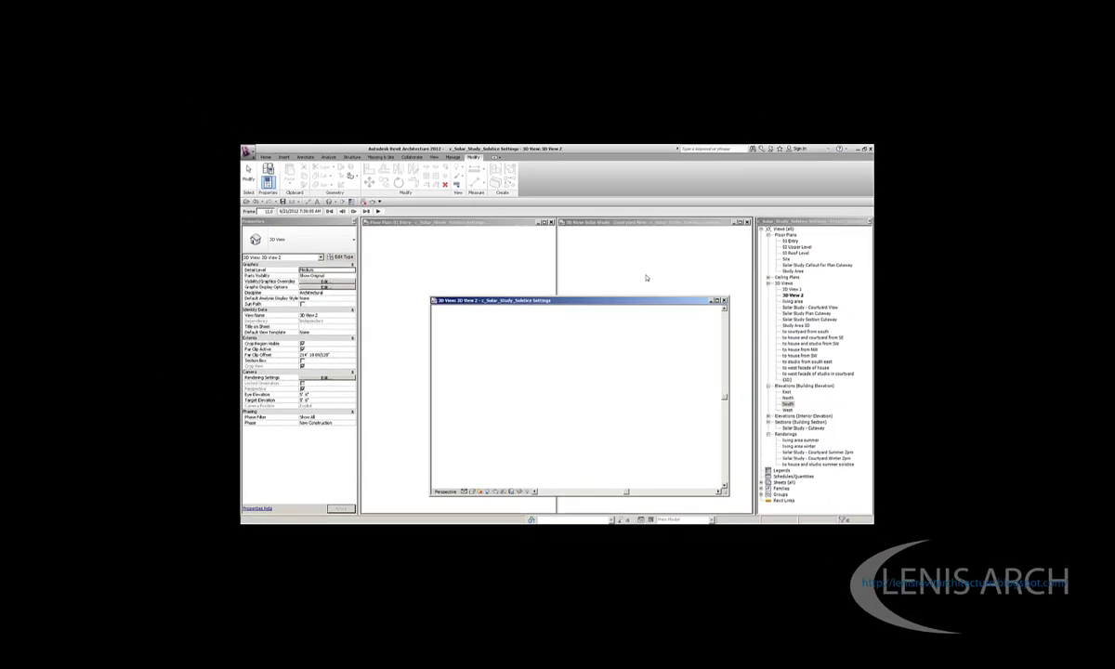
Move the 3D View 2 window aside, exit the animation, and select its camera in the plan
{"action": "left_click_drag", "start_coordinate": [553, 303], "coordinate": [641, 297]}
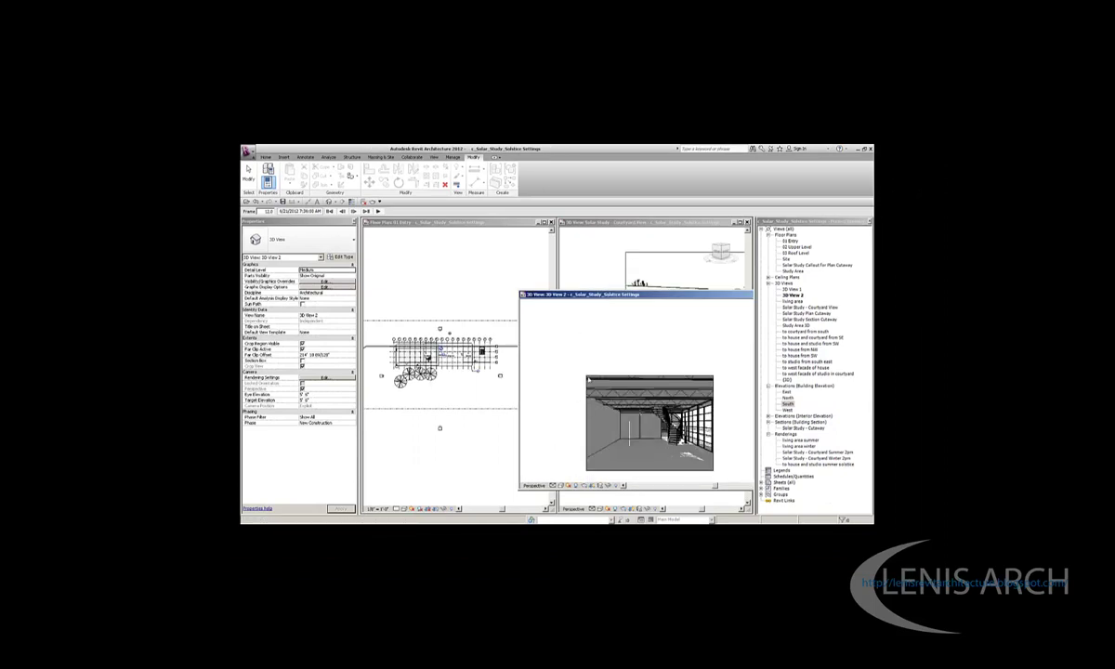
{"action": "key", "text": "Escape"}
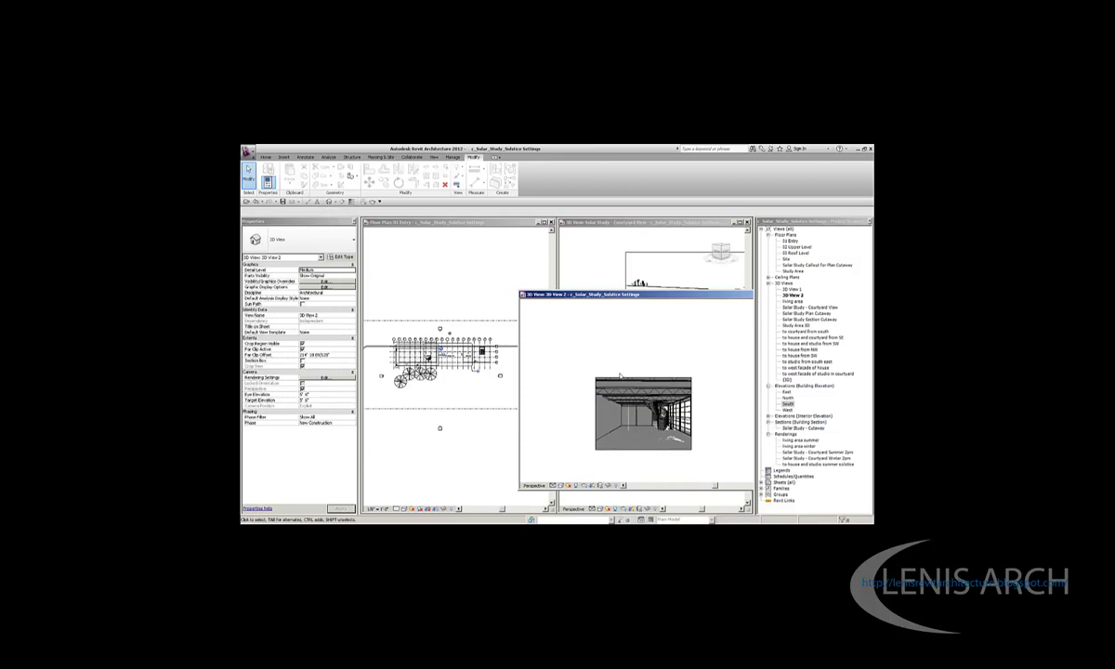
{"action": "left_click", "coordinate": [619, 377]}
{"action": "left_click", "coordinate": [436, 222]}
{"action": "scroll", "coordinate": [495, 361], "scroll_direction": "up", "scroll_amount": 3}
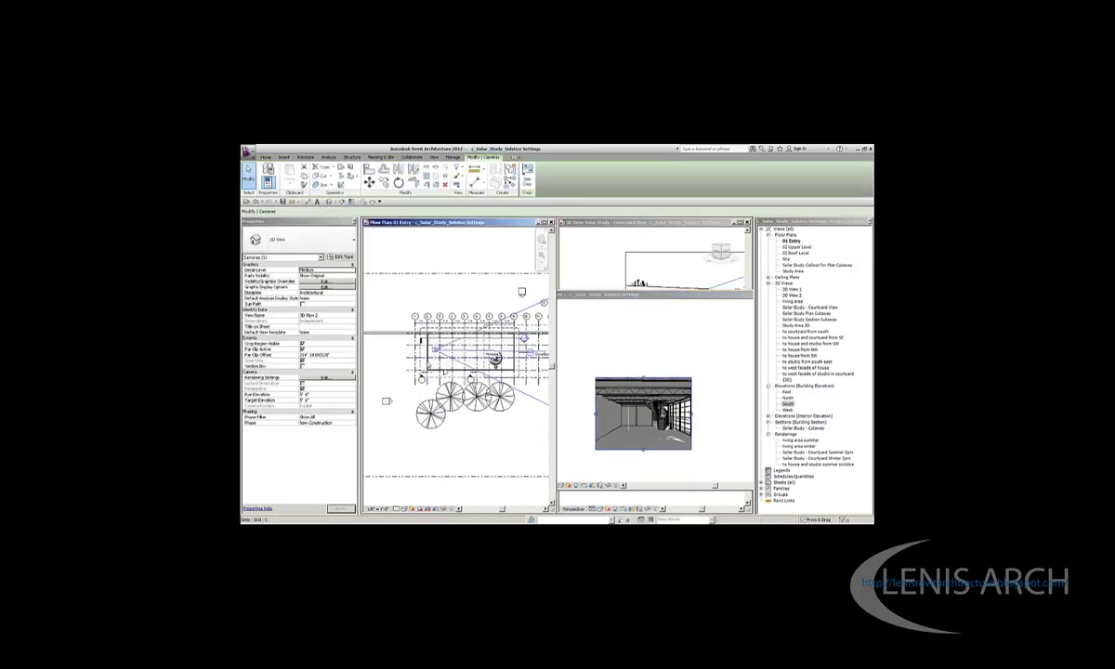
{"action": "scroll", "coordinate": [434, 370], "scroll_direction": "up", "scroll_amount": 2}
{"action": "scroll", "coordinate": [412, 369], "scroll_direction": "up", "scroll_amount": 1}
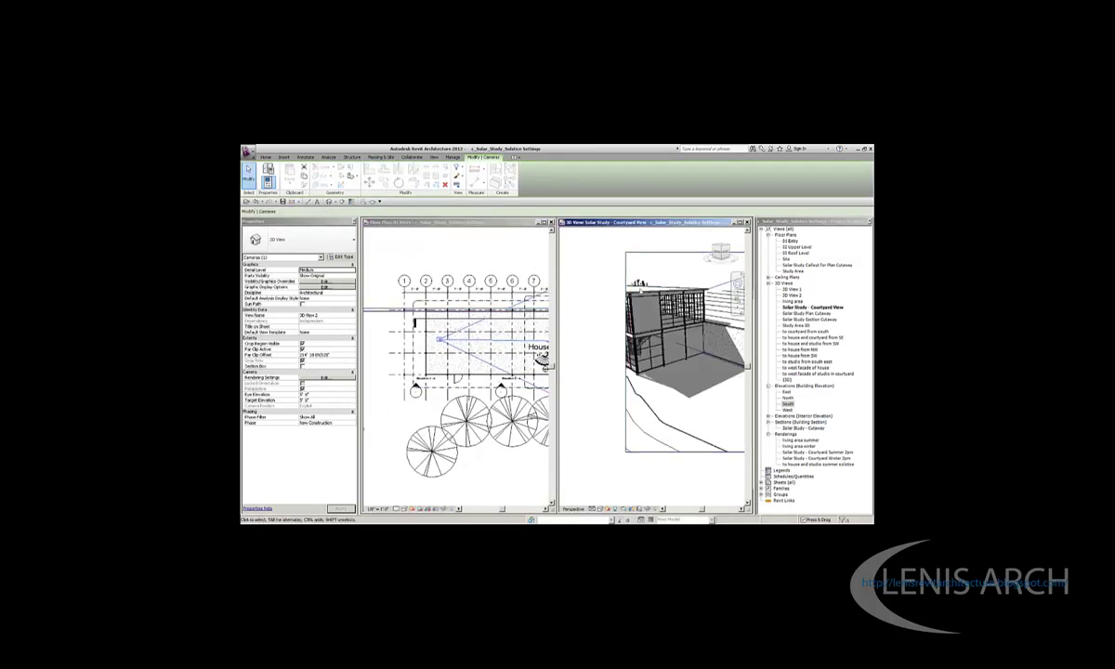
Close the courtyard view, maximize the default 3D view, and return it to the home isometric angle
{"action": "left_click", "coordinate": [746, 222]}
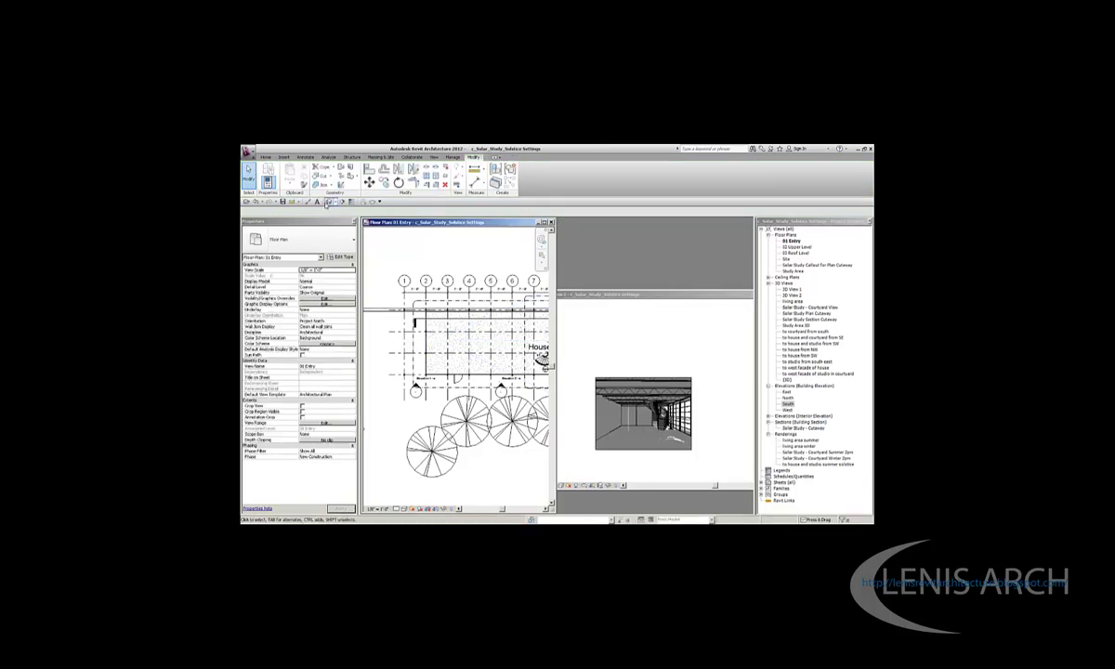
{"action": "left_click", "coordinate": [308, 200]}
{"action": "key", "text": "ctrl+Tab"}
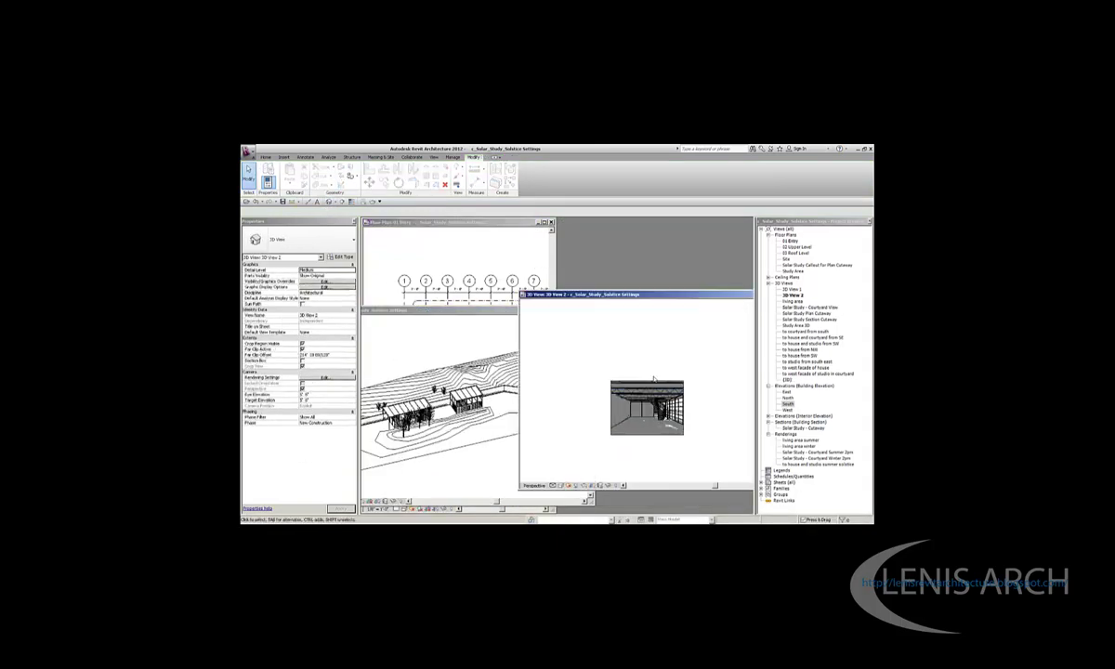
{"action": "left_click", "coordinate": [610, 401]}
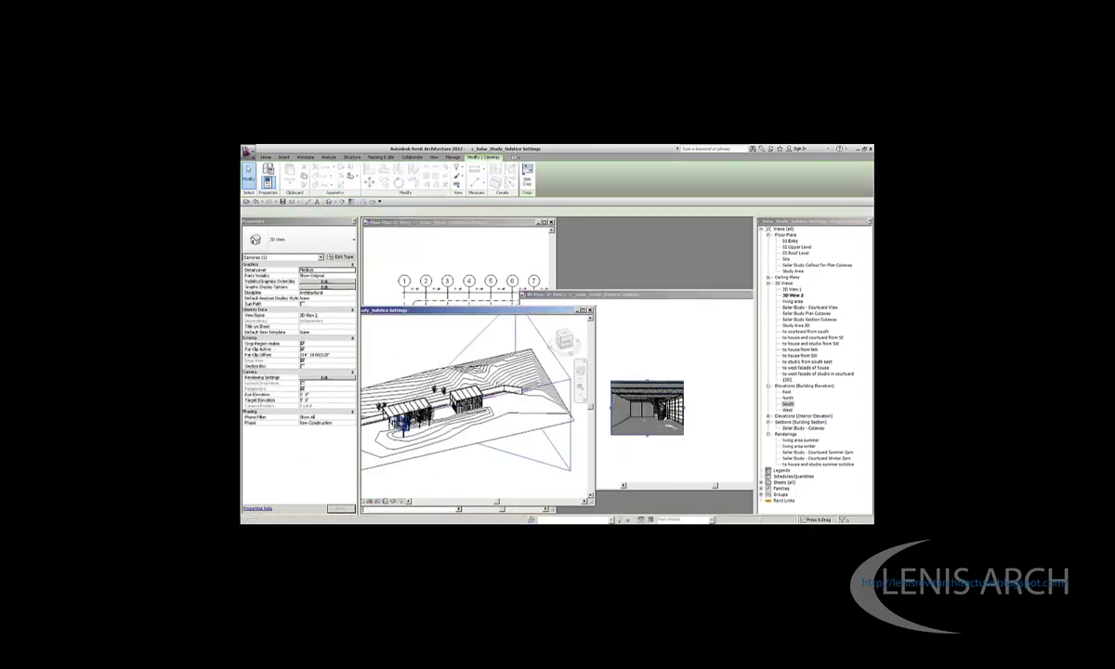
{"action": "left_click", "coordinate": [581, 309]}
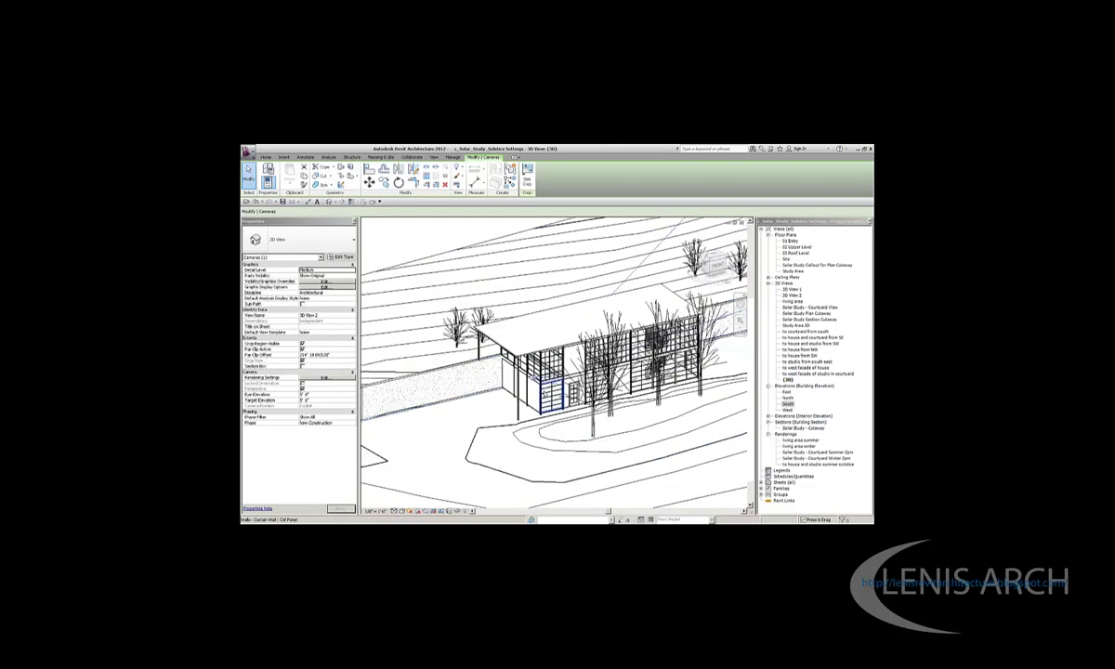
{"action": "mouse_move", "coordinate": [510, 344]}
{"action": "middle_mouse_down", "text": "shift"}
{"action": "mouse_move", "coordinate": [477, 390]}
{"action": "mouse_move", "coordinate": [522, 439]}
{"action": "mouse_move", "coordinate": [469, 413]}
{"action": "mouse_move", "coordinate": [525, 422]}
{"action": "middle_mouse_up", "text": "shift"}
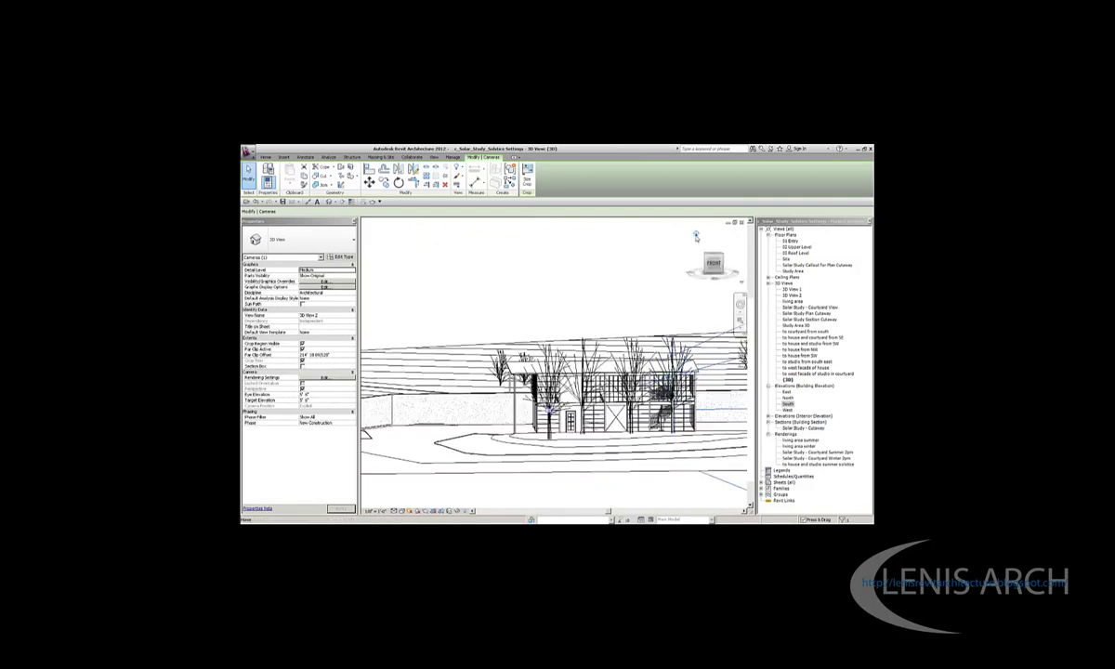
{"action": "left_click", "coordinate": [695, 237]}
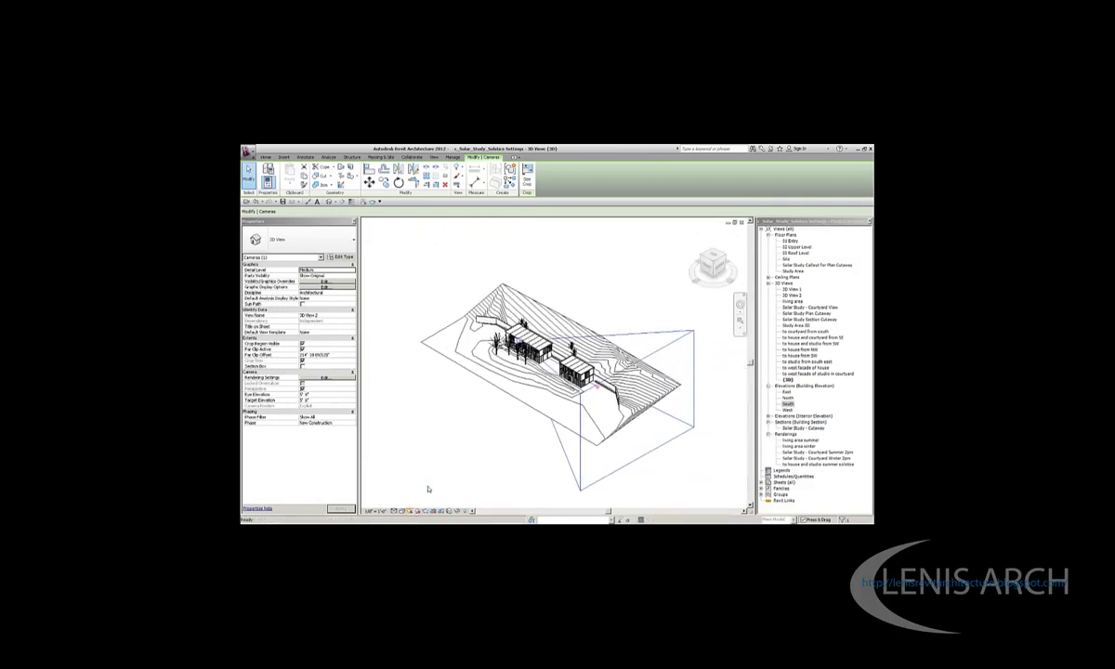
Apply the Single Day 21 June Los Angeles sun preset to the {3D} view
{"action": "left_click", "coordinate": [459, 305]}
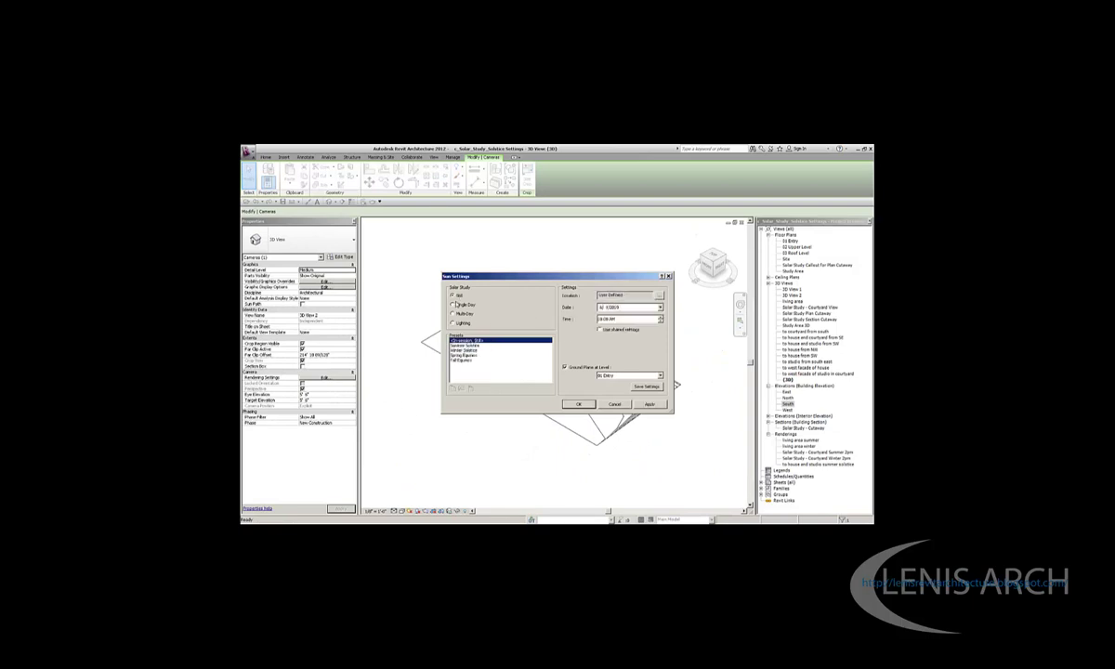
{"action": "left_click", "coordinate": [474, 361]}
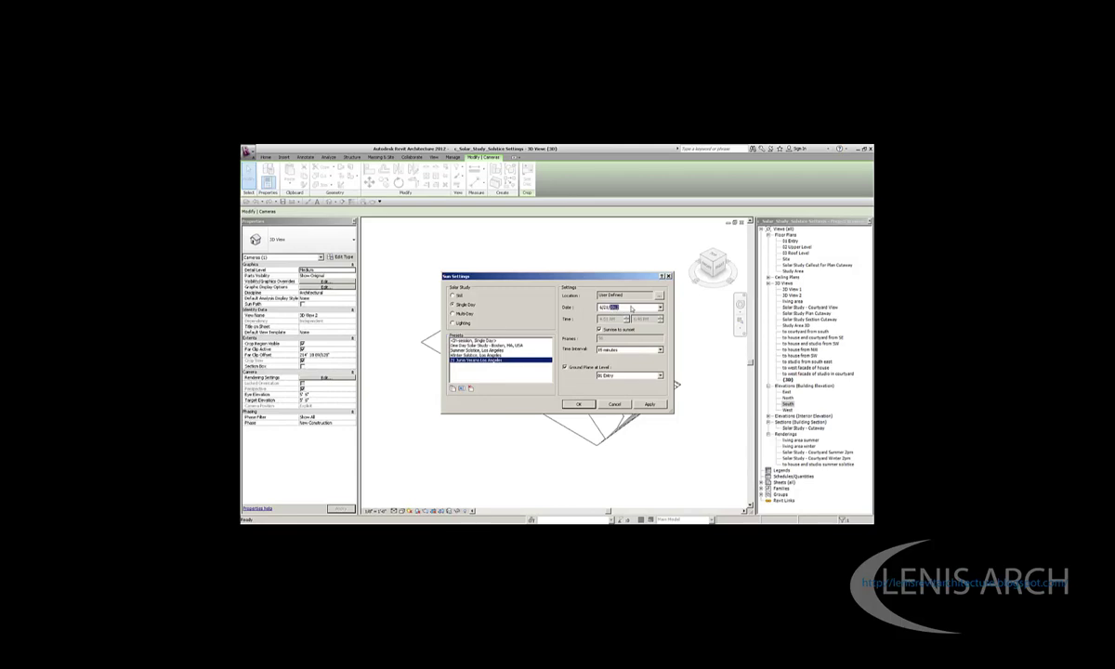
{"action": "left_click", "coordinate": [592, 405]}
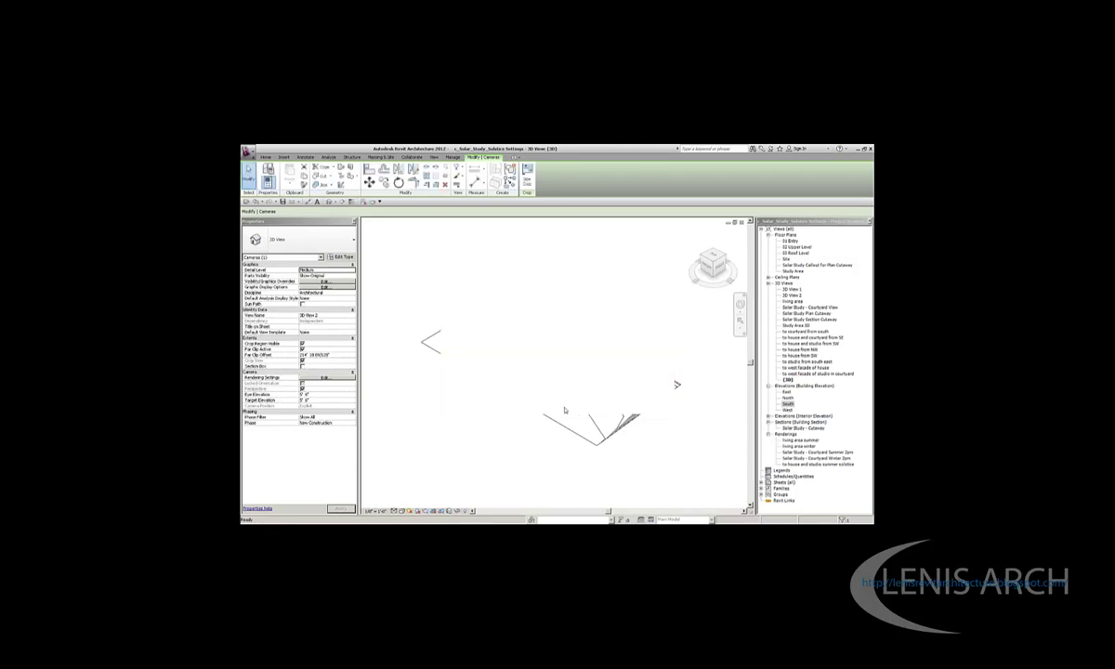
Turn on the sun path display around the house and studio
{"action": "left_click", "coordinate": [410, 512]}
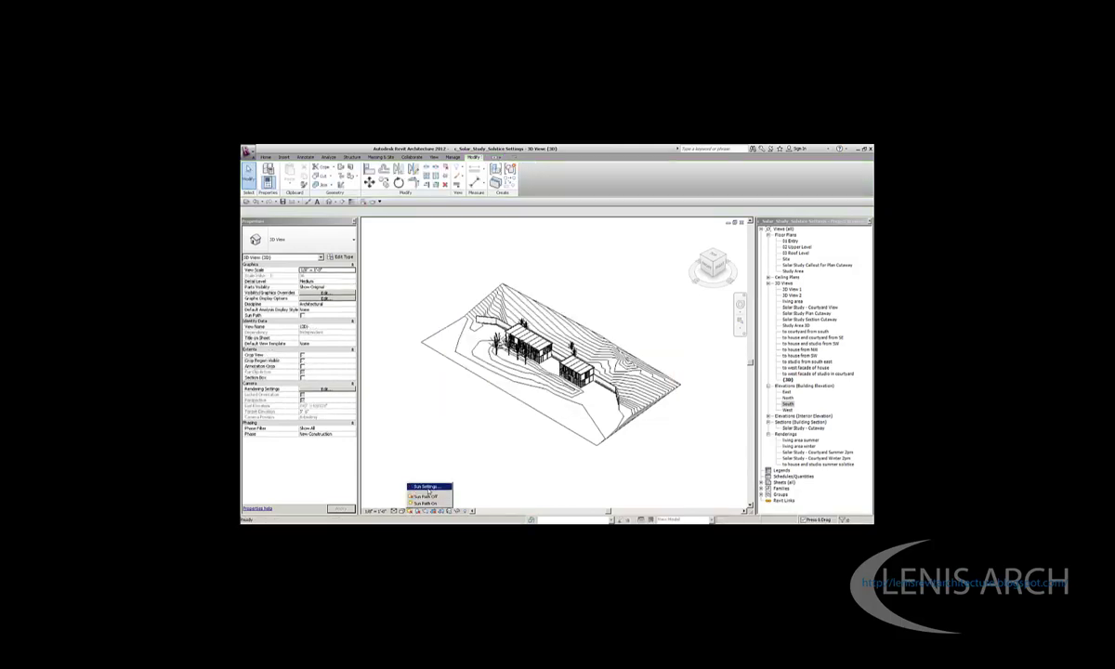
{"action": "left_click", "coordinate": [427, 486]}
{"action": "left_click", "coordinate": [590, 407]}
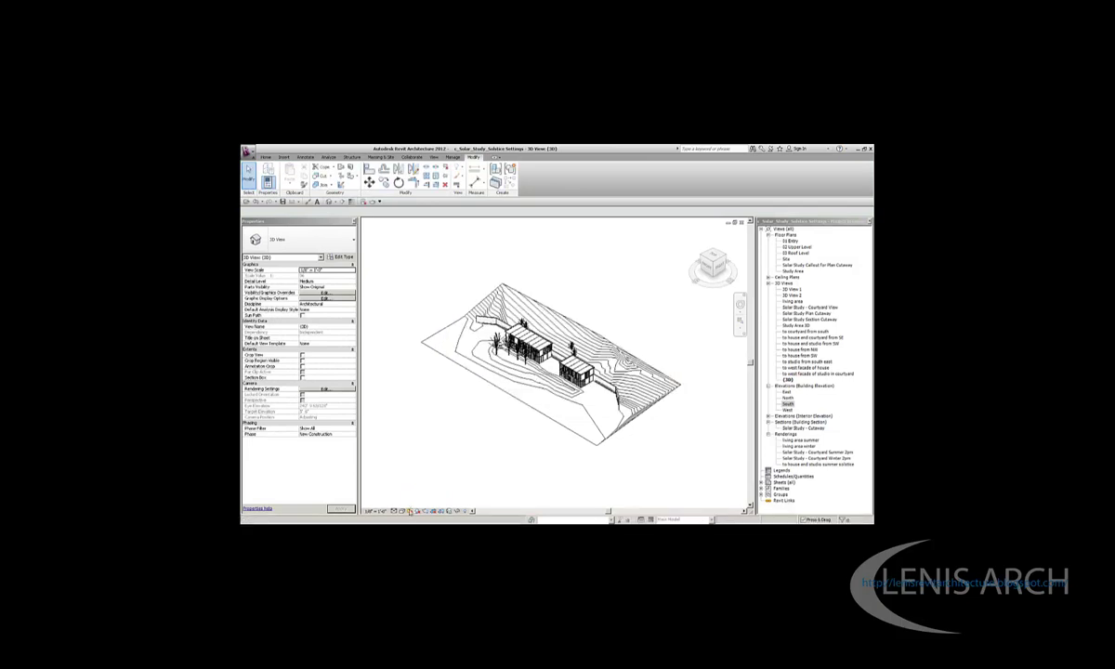
{"action": "left_click", "coordinate": [410, 512]}
{"action": "left_click", "coordinate": [424, 502]}
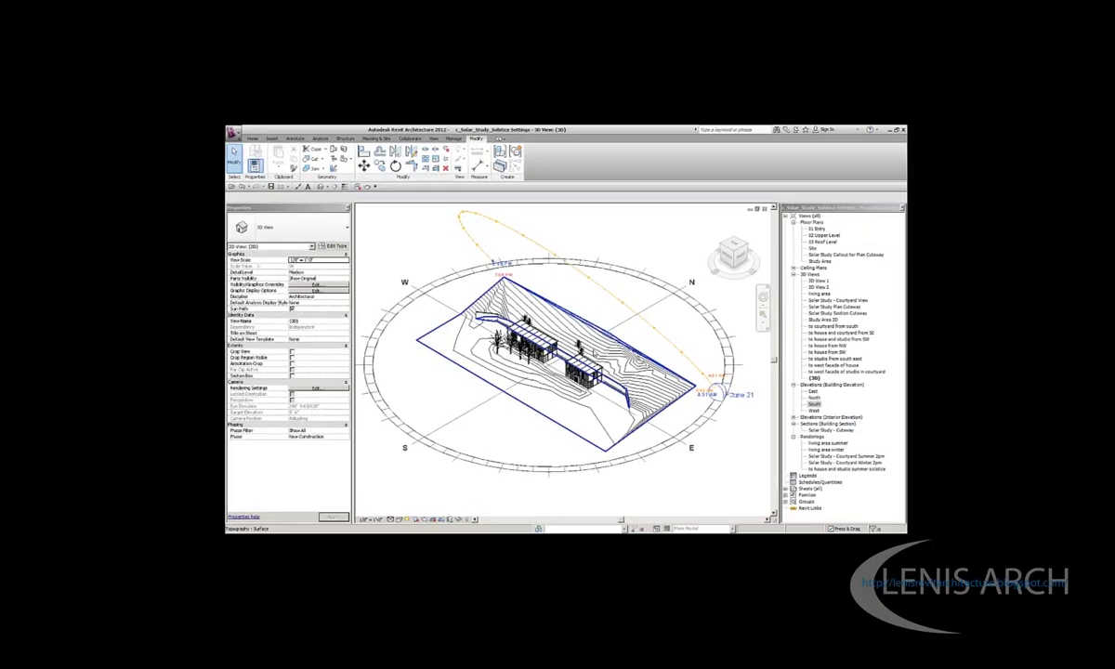
Zoom out on the site and select the sun path
{"action": "scroll", "coordinate": [873, 279], "scroll_direction": "down", "scroll_amount": 2}
{"action": "scroll", "coordinate": [871, 334], "scroll_direction": "down", "scroll_amount": 2}
{"action": "scroll", "coordinate": [870, 361], "scroll_direction": "down", "scroll_amount": 1}
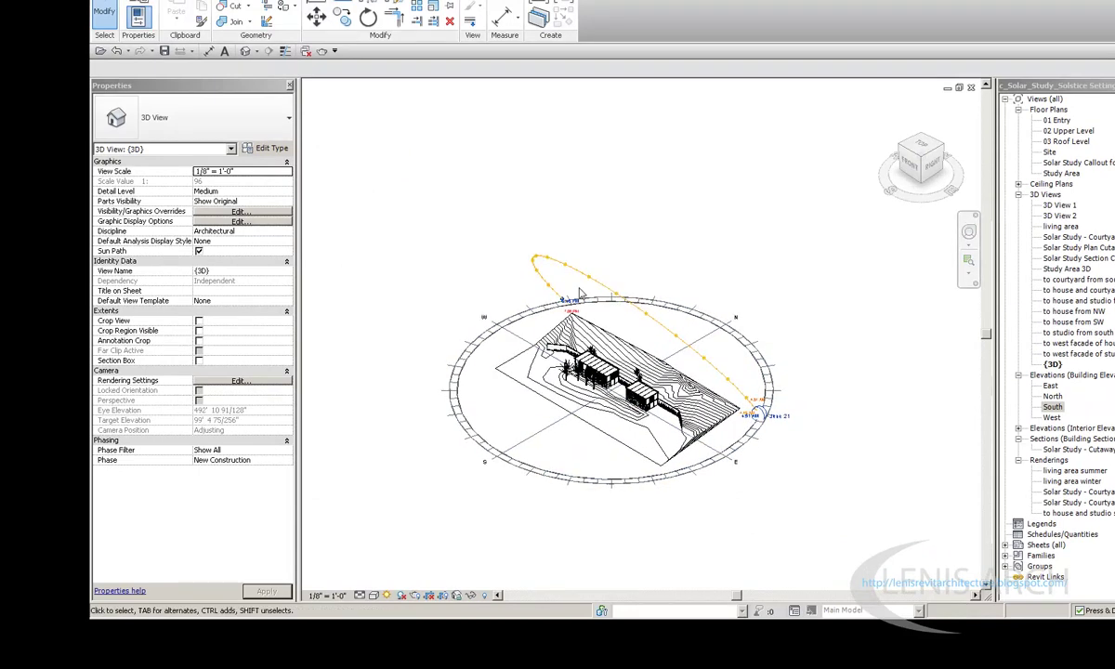
{"action": "left_click", "coordinate": [749, 369]}
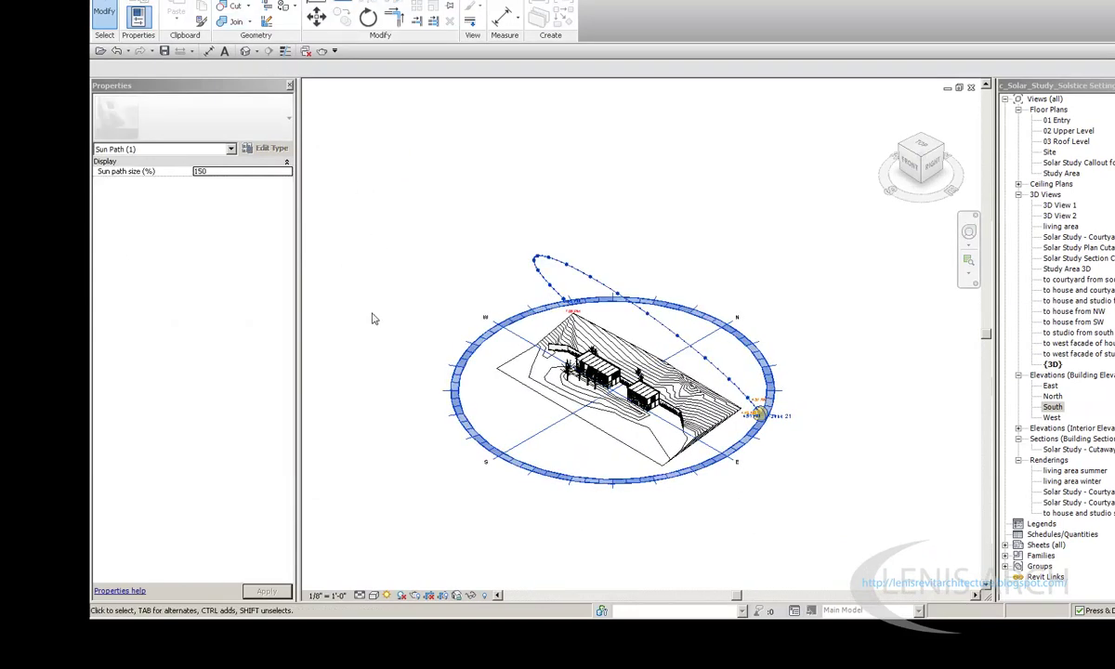
{"action": "left_click", "coordinate": [372, 319]}
{"action": "left_click", "coordinate": [387, 594]}
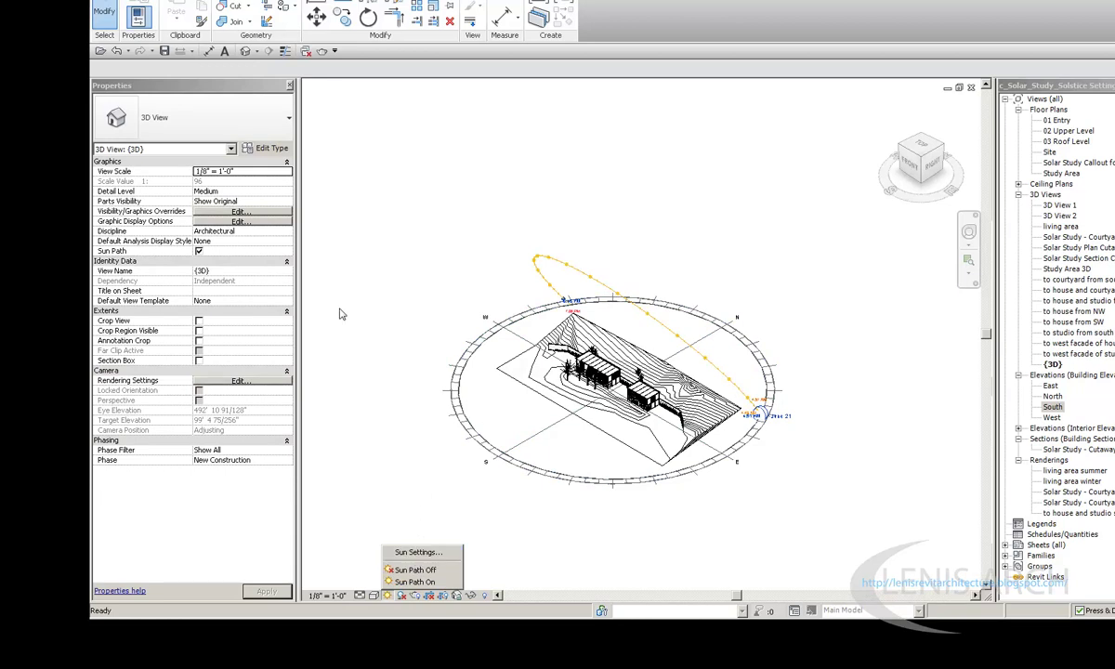
{"action": "left_click", "coordinate": [412, 114]}
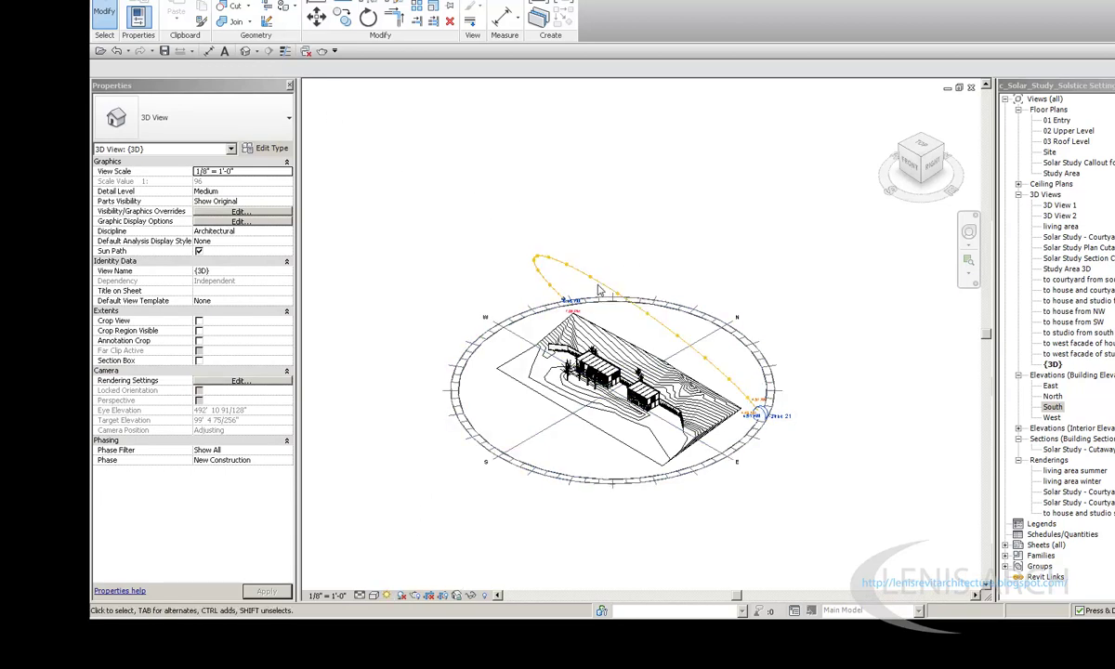
Resize the sun path so the buildings fill more of the compass ring, then open Sun Settings
{"action": "left_click", "coordinate": [599, 133]}
{"action": "left_click", "coordinate": [625, 218]}
{"action": "left_click", "coordinate": [240, 172]}
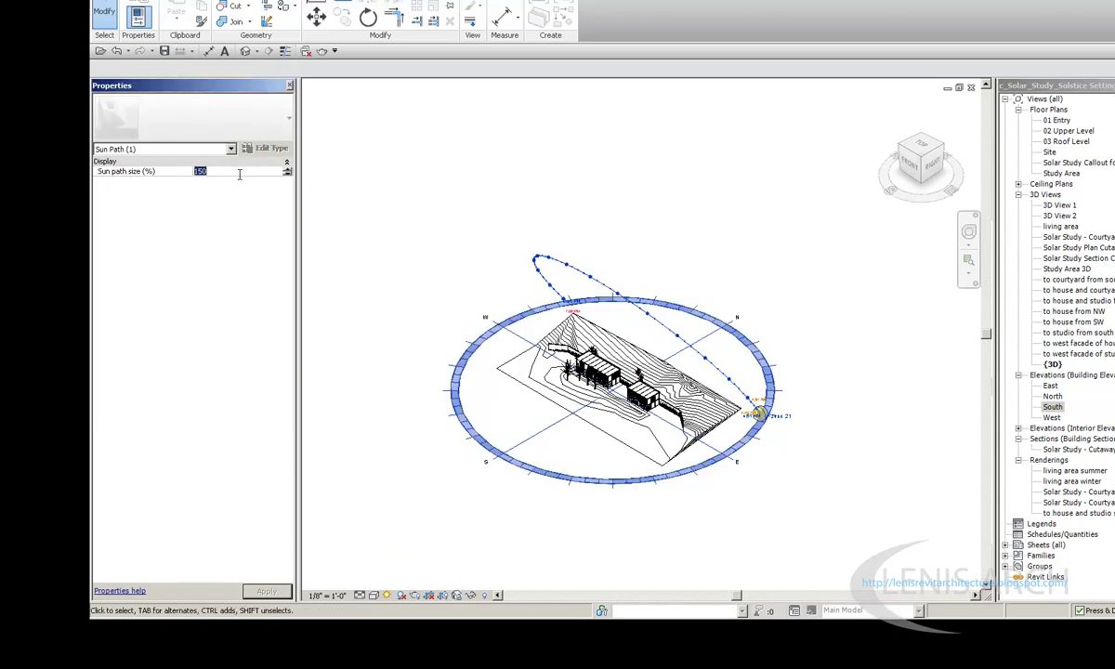
{"action": "left_click", "coordinate": [586, 199]}
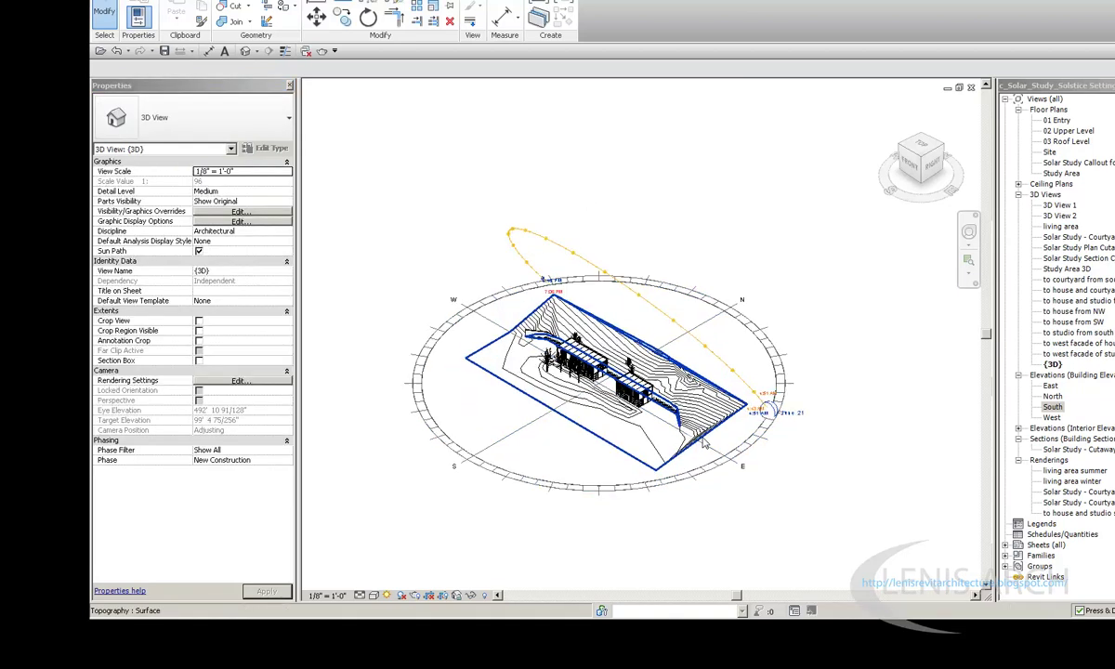
{"action": "left_click", "coordinate": [388, 595]}
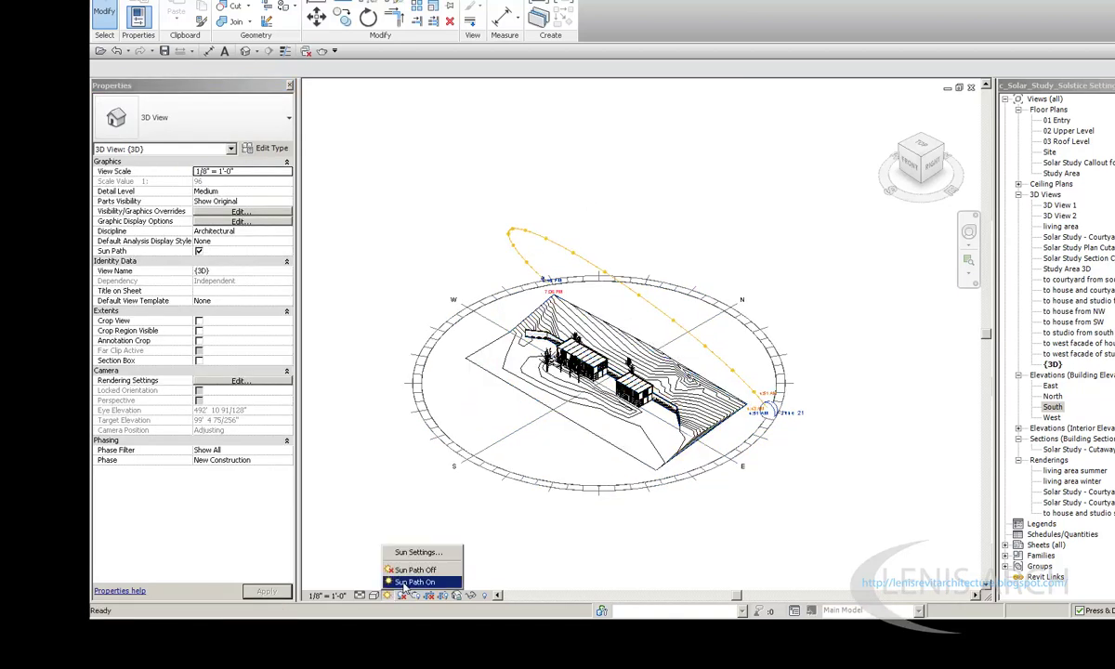
{"action": "left_click", "coordinate": [390, 520]}
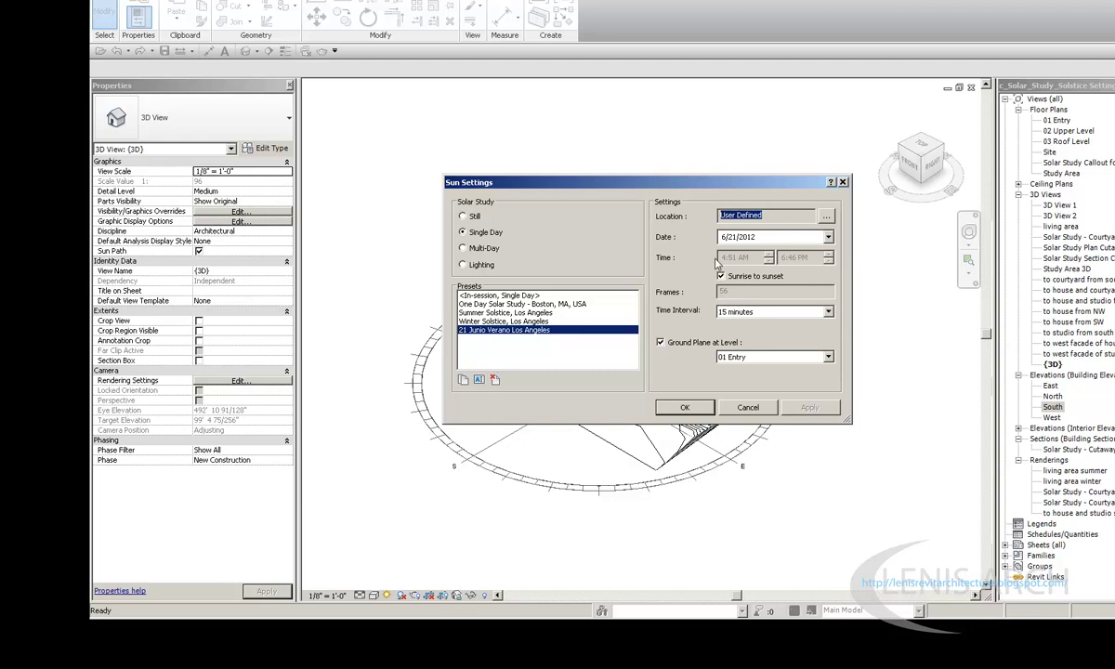
Accept the June 21 Los Angeles sun settings unchanged and restore the 3D view to a smaller window
{"action": "left_click", "coordinate": [746, 313]}
{"action": "left_click", "coordinate": [729, 325]}
{"action": "left_click", "coordinate": [744, 356]}
{"action": "left_click", "coordinate": [706, 371]}
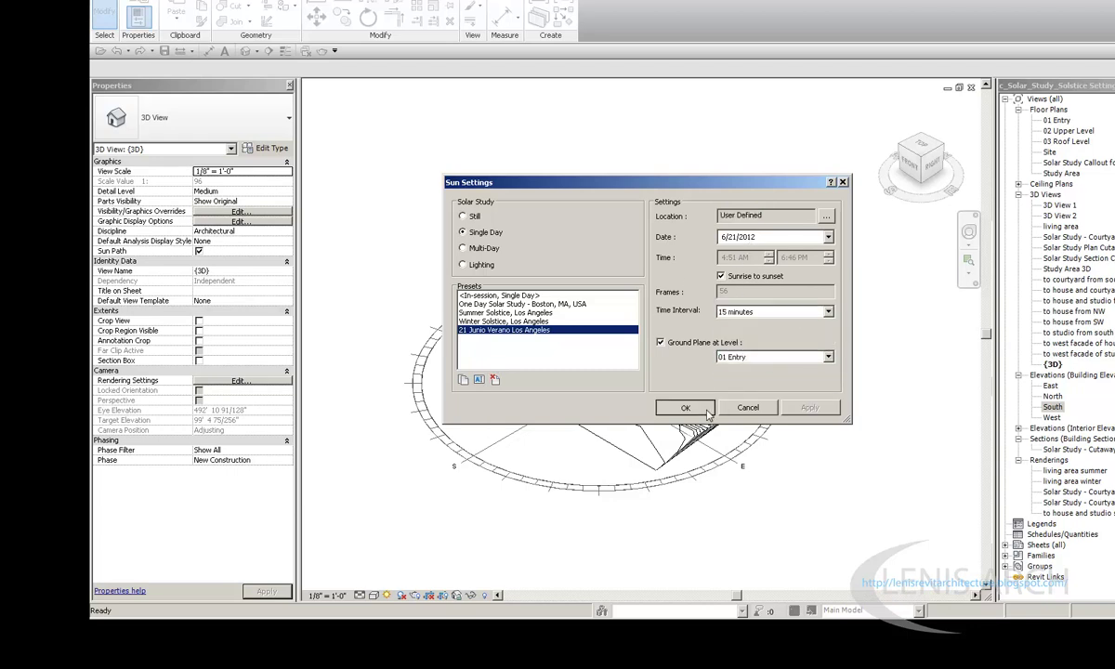
{"action": "left_click", "coordinate": [757, 366]}
{"action": "left_click", "coordinate": [715, 370]}
{"action": "left_click", "coordinate": [685, 406]}
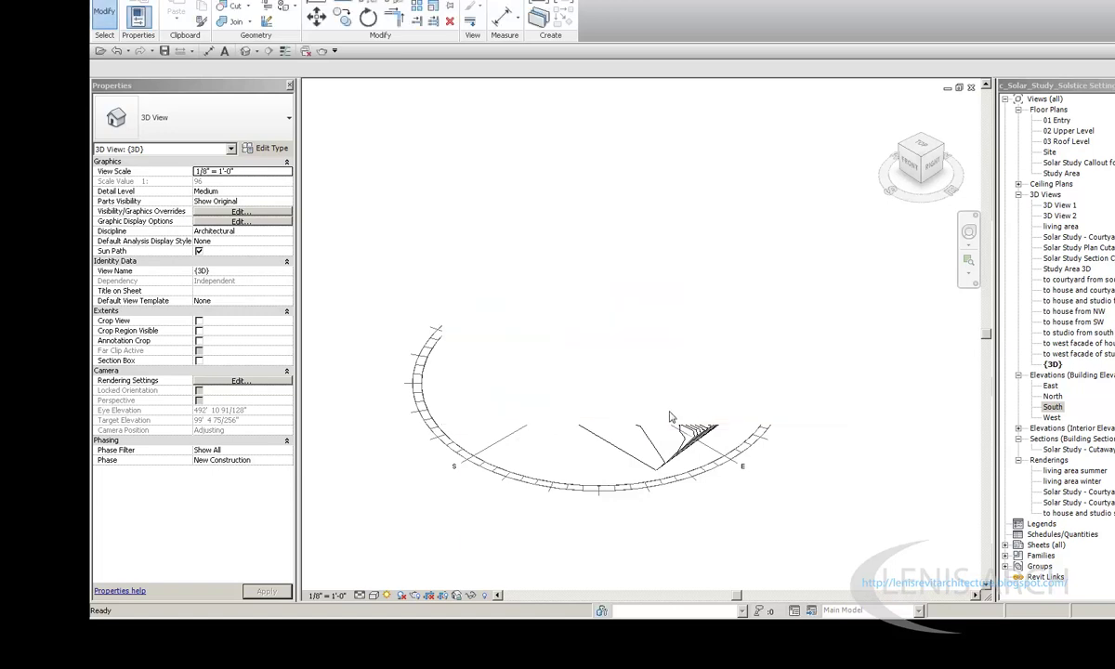
{"action": "scroll", "coordinate": [687, 362], "scroll_direction": "up", "scroll_amount": 1}
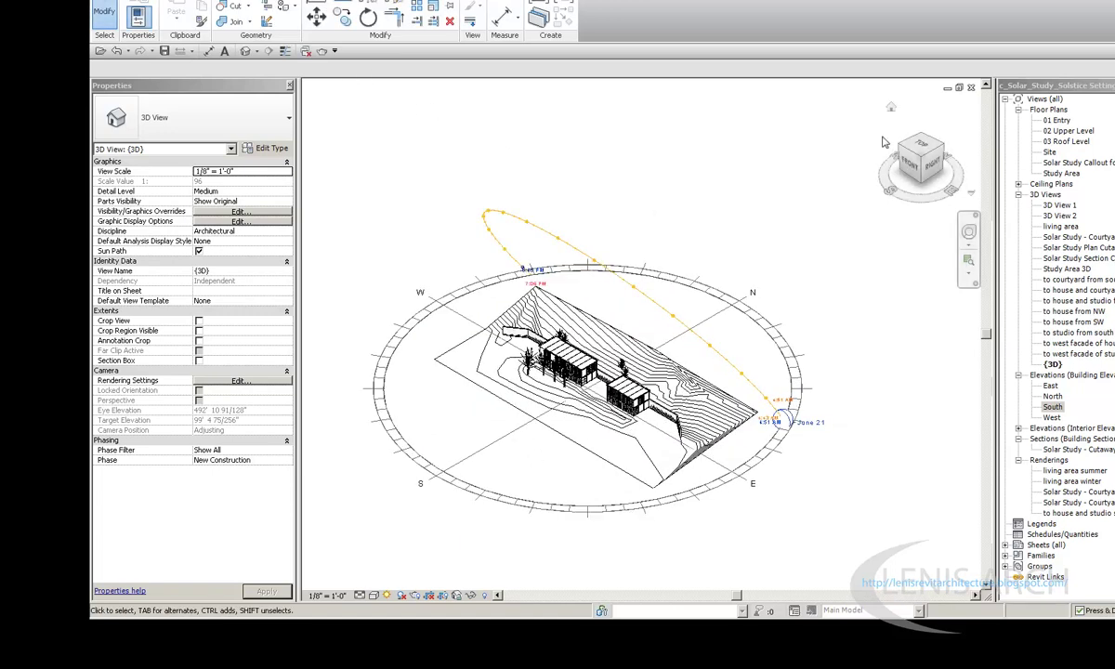
{"action": "left_click", "coordinate": [958, 88]}
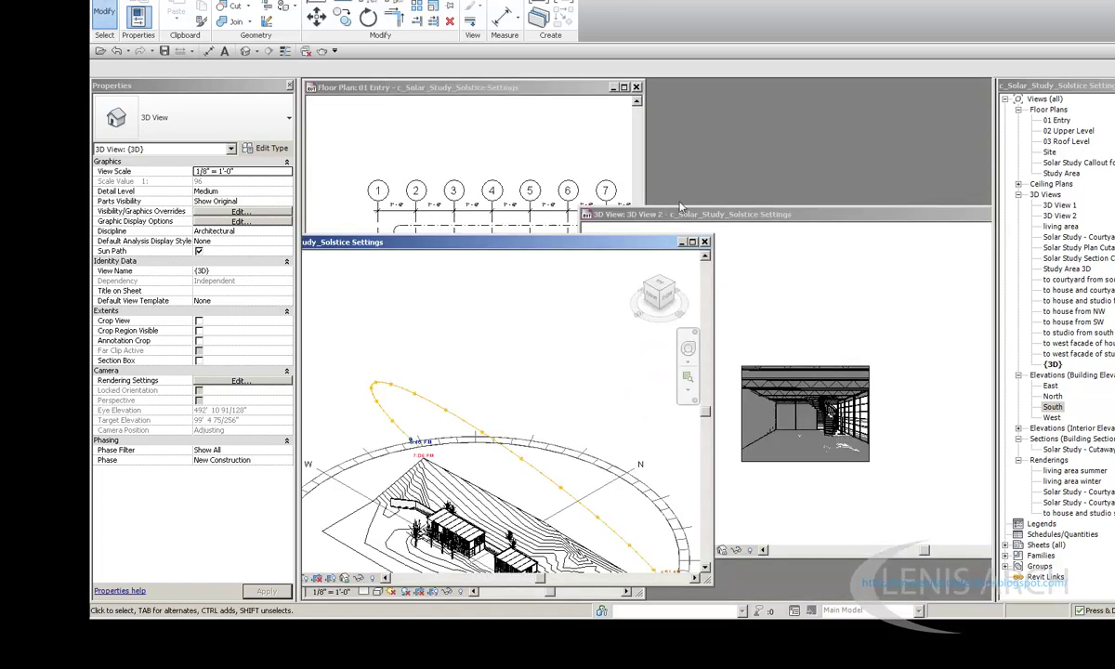
Close the floor plan window and tile the {3D} and 3D View 2 windows side by side with WT
{"action": "left_click", "coordinate": [548, 116]}
{"action": "left_click", "coordinate": [596, 88]}
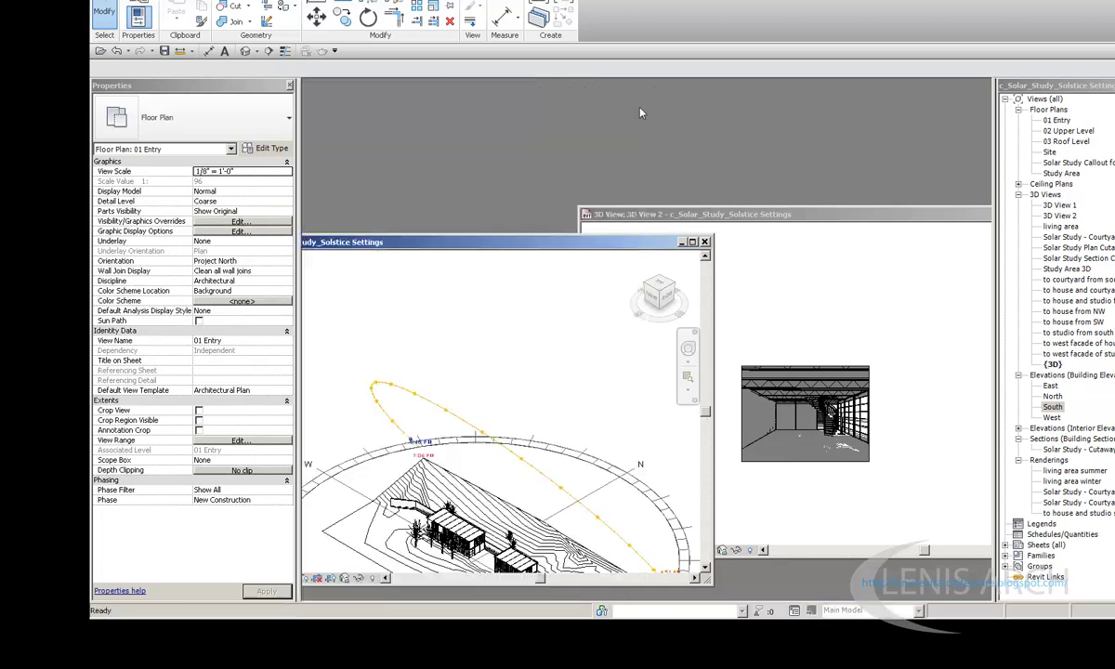
{"action": "key", "text": "w"}
{"action": "key", "text": "t"}
{"action": "mouse_move", "coordinate": [483, 279]}
{"action": "middle_mouse_down", "text": "shift"}
{"action": "mouse_move", "coordinate": [520, 242]}
{"action": "mouse_move", "coordinate": [452, 216]}
{"action": "mouse_move", "coordinate": [502, 232]}
{"action": "middle_mouse_up", "text": "shift"}
Preview and play the solar study in the interior 3D View 2
{"action": "left_click", "coordinate": [741, 249]}
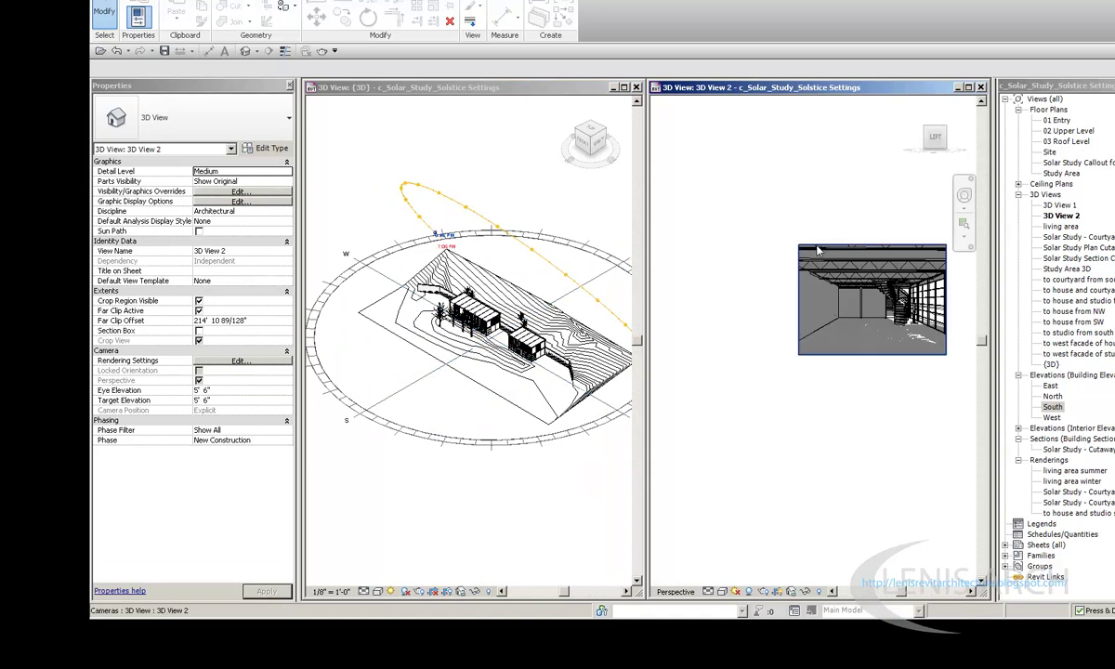
{"action": "left_click", "coordinate": [818, 249]}
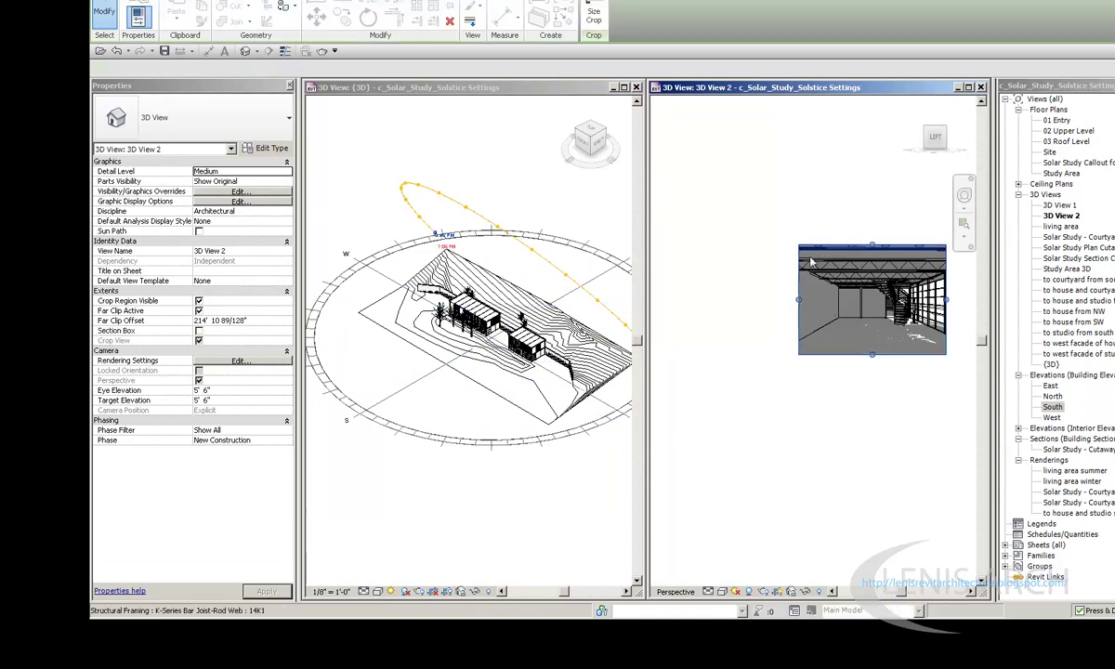
{"action": "left_click", "coordinate": [735, 592]}
{"action": "left_click", "coordinate": [775, 578]}
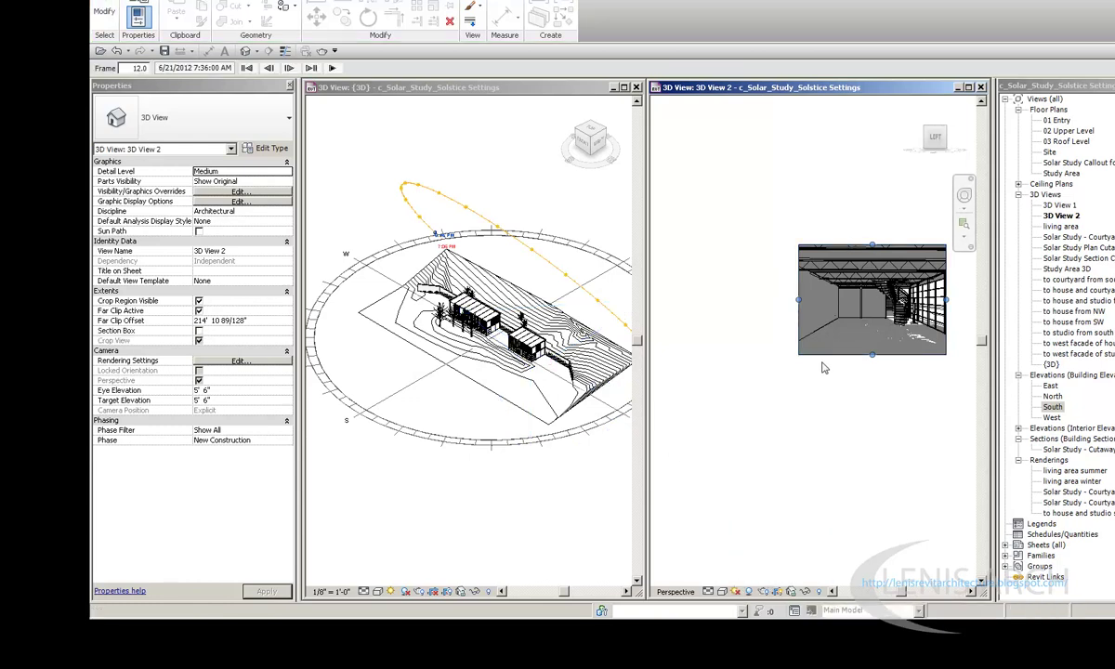
{"action": "left_click", "coordinate": [331, 69]}
Orbit the {3D} site view to a flatter angle and inspect its sun path
{"action": "scroll", "coordinate": [442, 236], "scroll_direction": "up", "scroll_amount": 1}
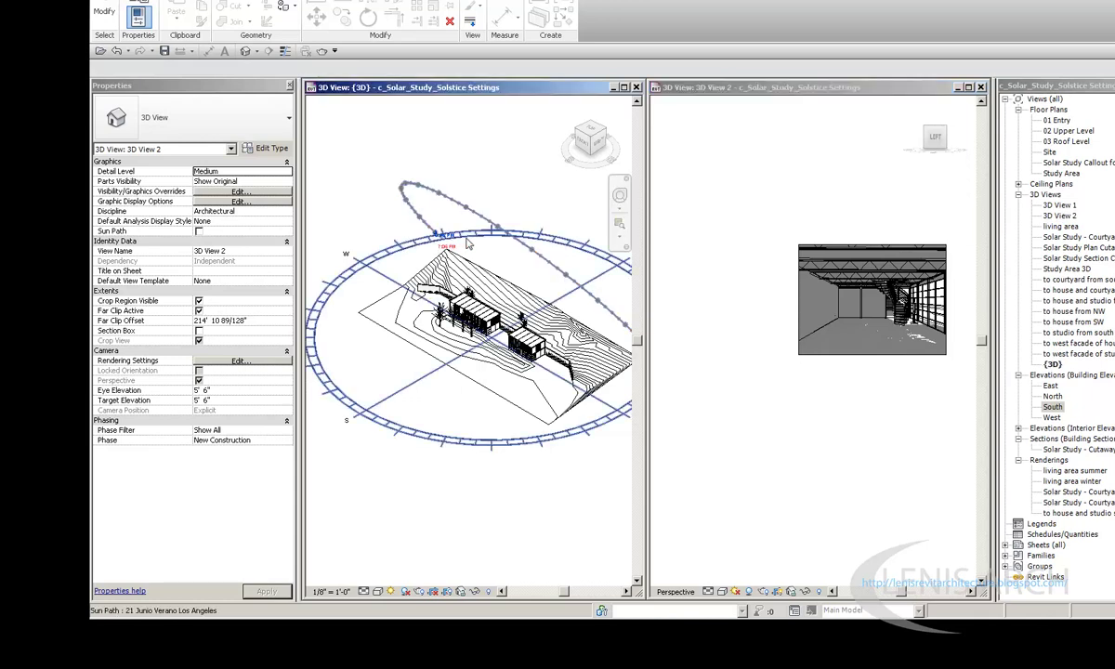
{"action": "scroll", "coordinate": [440, 238], "scroll_direction": "up", "scroll_amount": 2}
{"action": "scroll", "coordinate": [438, 240], "scroll_direction": "up", "scroll_amount": 2}
{"action": "scroll", "coordinate": [435, 243], "scroll_direction": "up", "scroll_amount": 2}
{"action": "scroll", "coordinate": [437, 243], "scroll_direction": "down", "scroll_amount": 2}
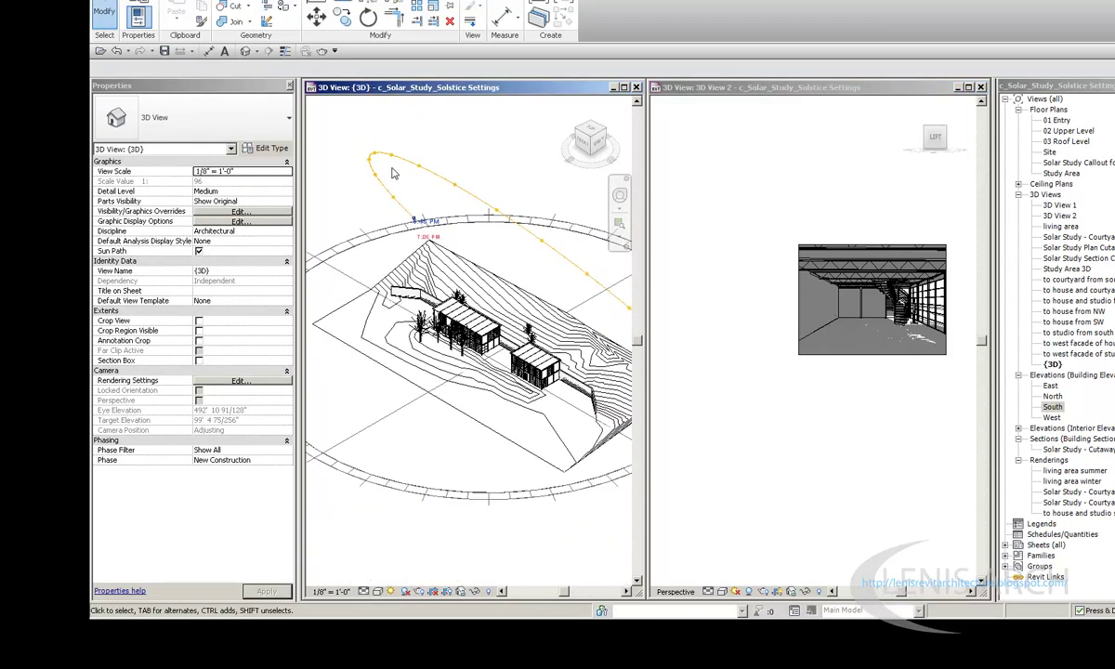
{"action": "key", "text": "ctrl+Tab"}
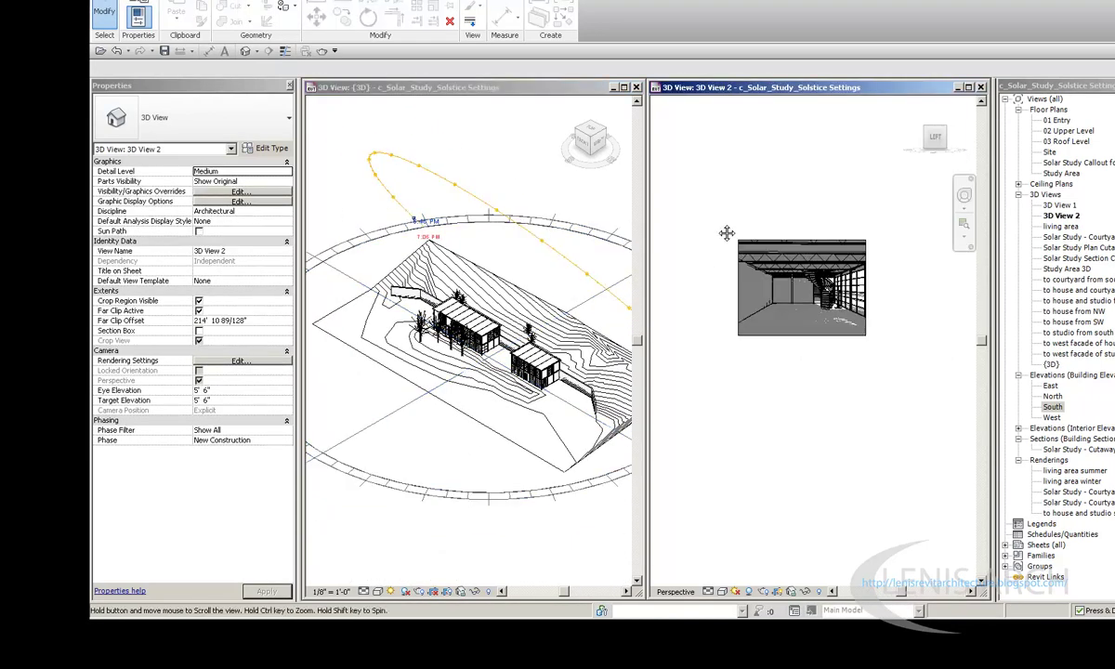
{"action": "scroll", "coordinate": [727, 235], "scroll_direction": "up", "scroll_amount": 1}
{"action": "scroll", "coordinate": [796, 216], "scroll_direction": "up", "scroll_amount": 1}
{"action": "scroll", "coordinate": [476, 216], "scroll_direction": "down", "scroll_amount": 1}
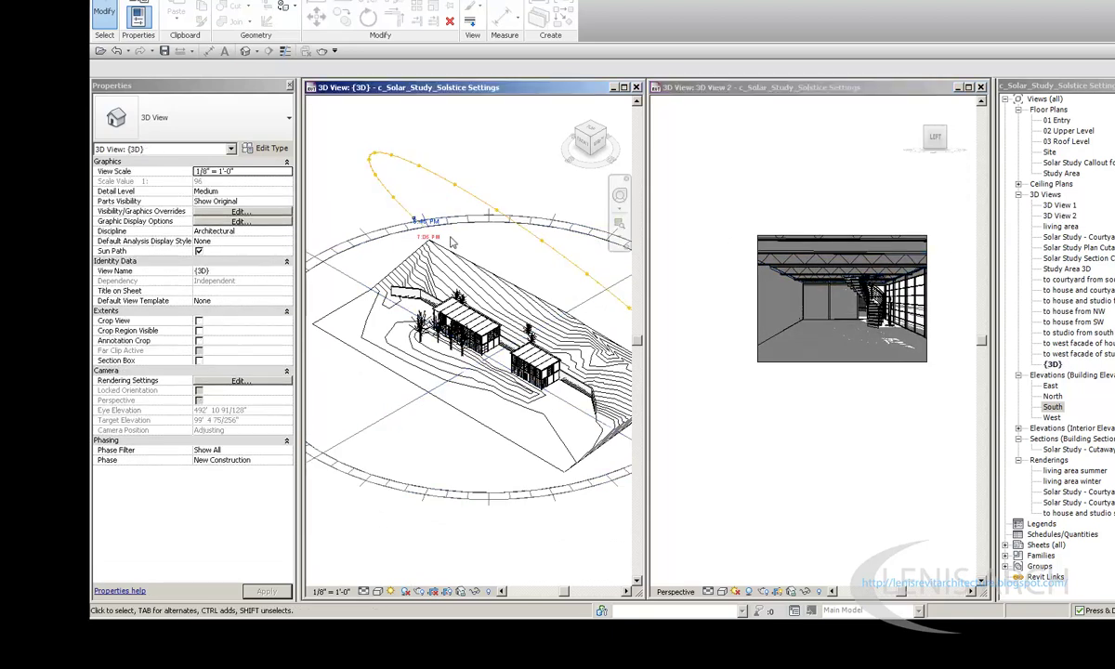
{"action": "middle_click_drag", "start_coordinate": [486, 181], "coordinate": [437, 182], "text": "shift"}
{"action": "left_click", "coordinate": [409, 176]}
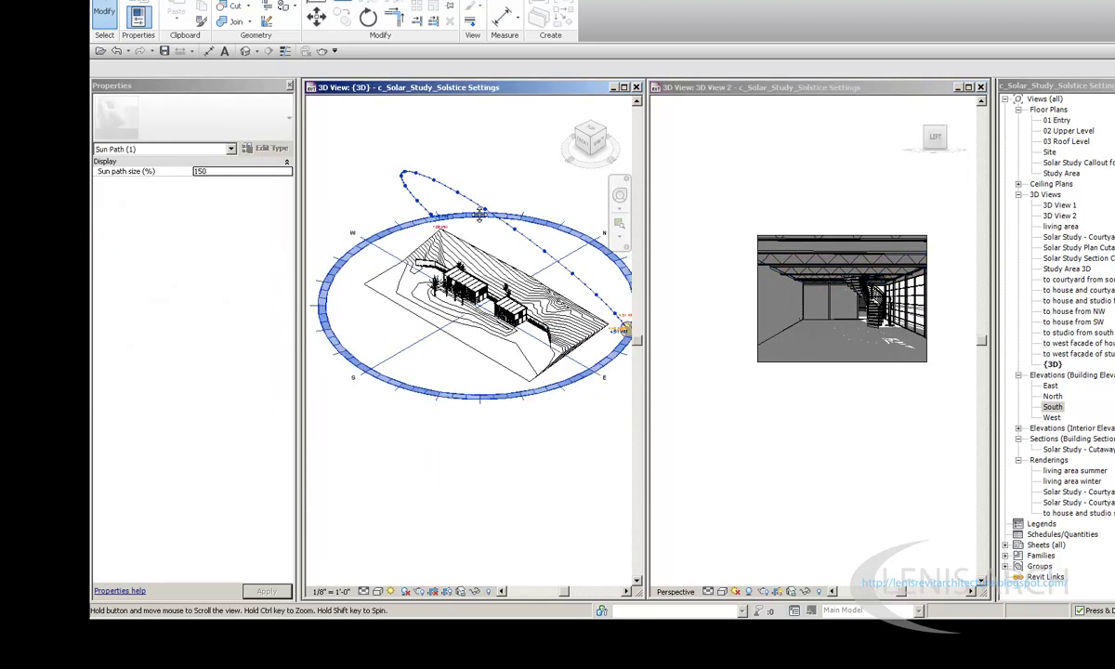
{"action": "left_click", "coordinate": [468, 163]}
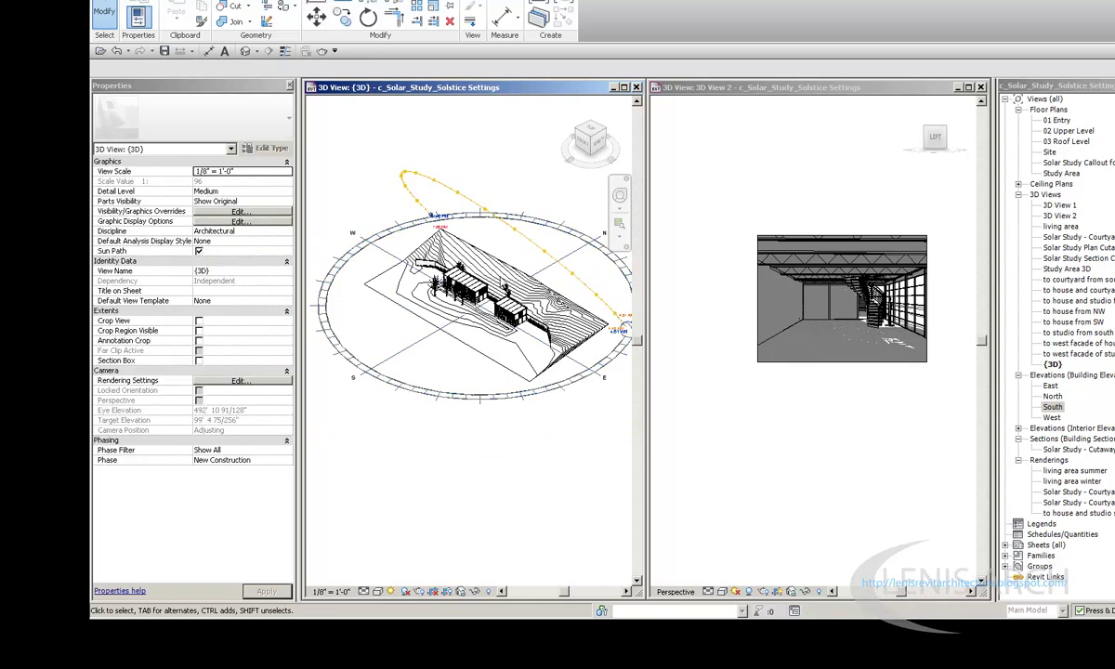
Turn on shadows in the {3D} view and start its solar study preview
{"action": "left_click", "coordinate": [404, 592]}
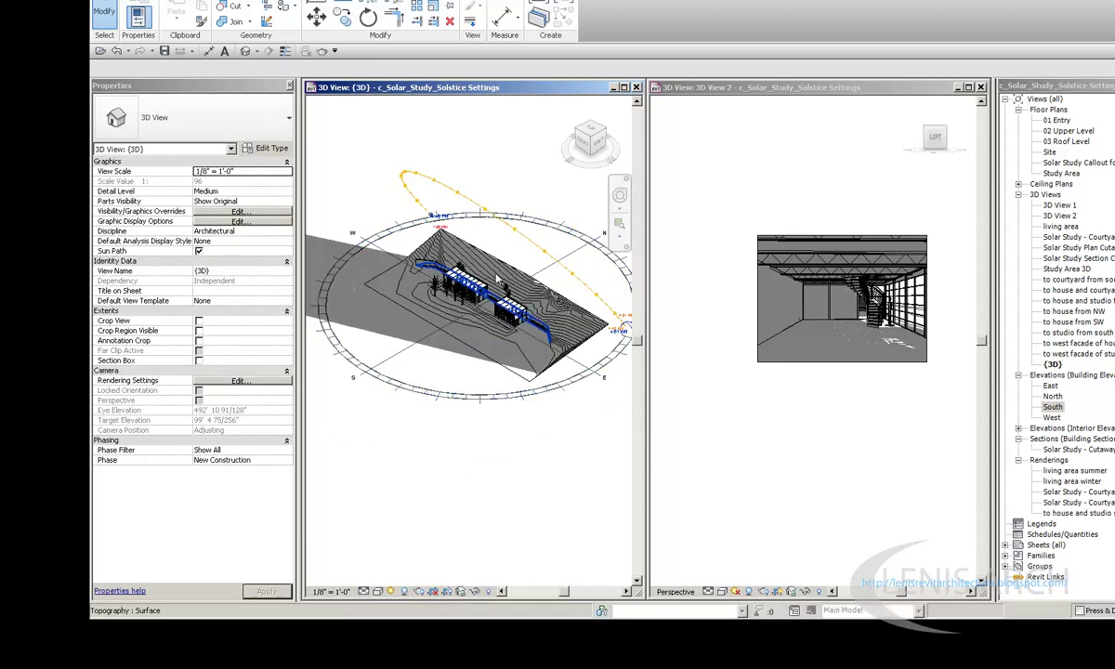
{"action": "left_click", "coordinate": [390, 591]}
{"action": "left_click", "coordinate": [399, 545]}
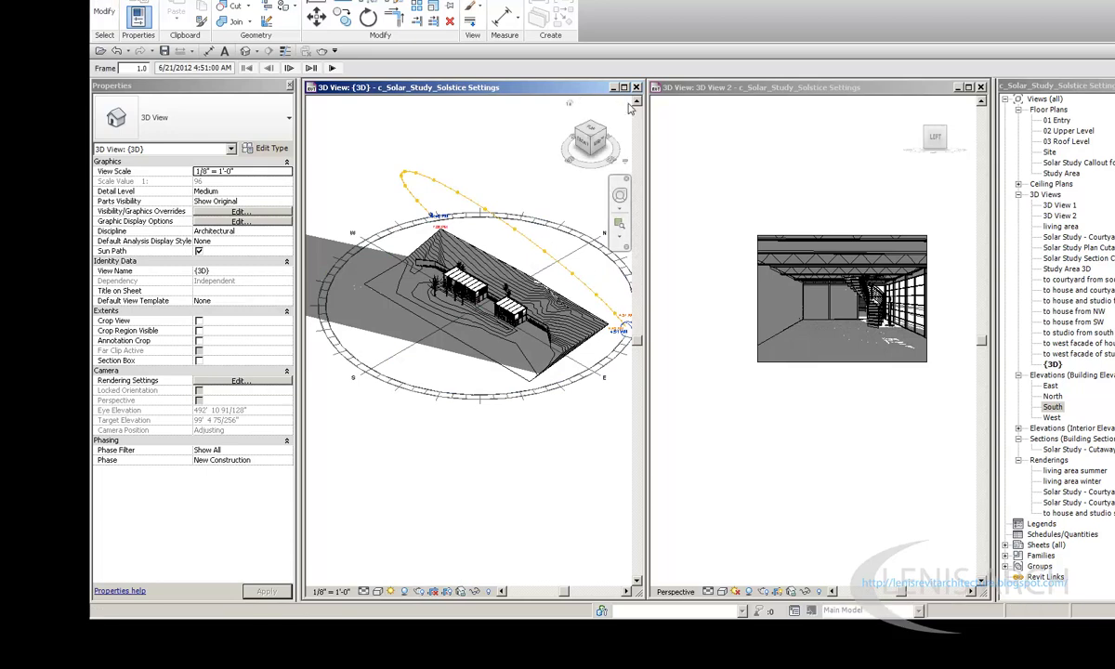
Play the {3D} solar study, then maximize, orbit and zoom the view and replay it to frame 56
{"action": "left_click", "coordinate": [332, 68]}
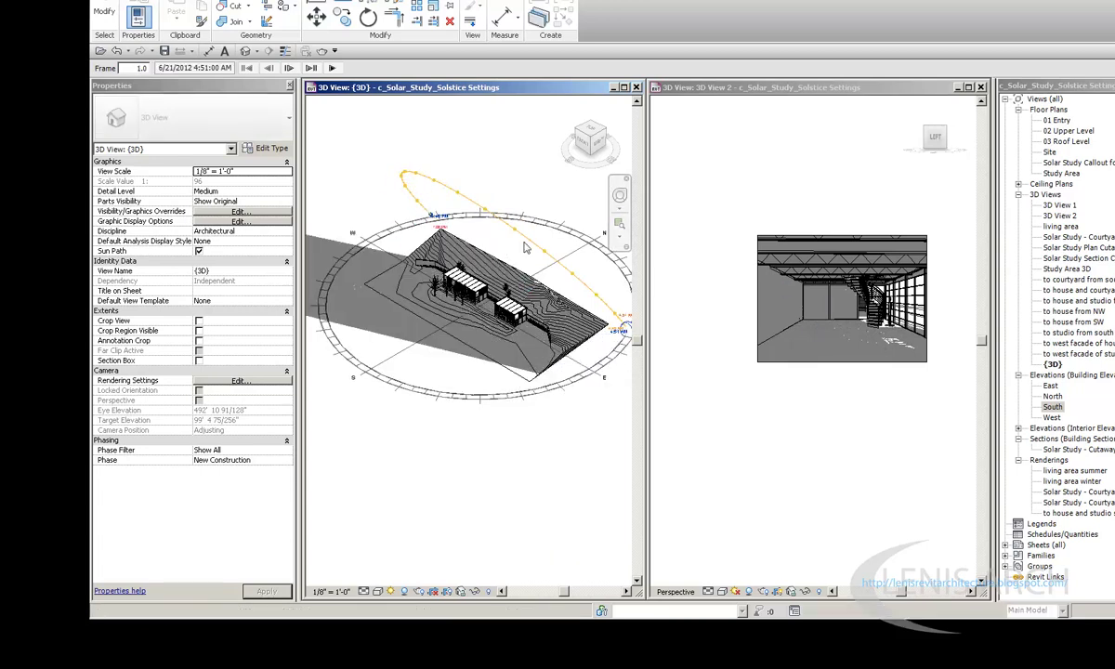
{"action": "left_click", "coordinate": [624, 88]}
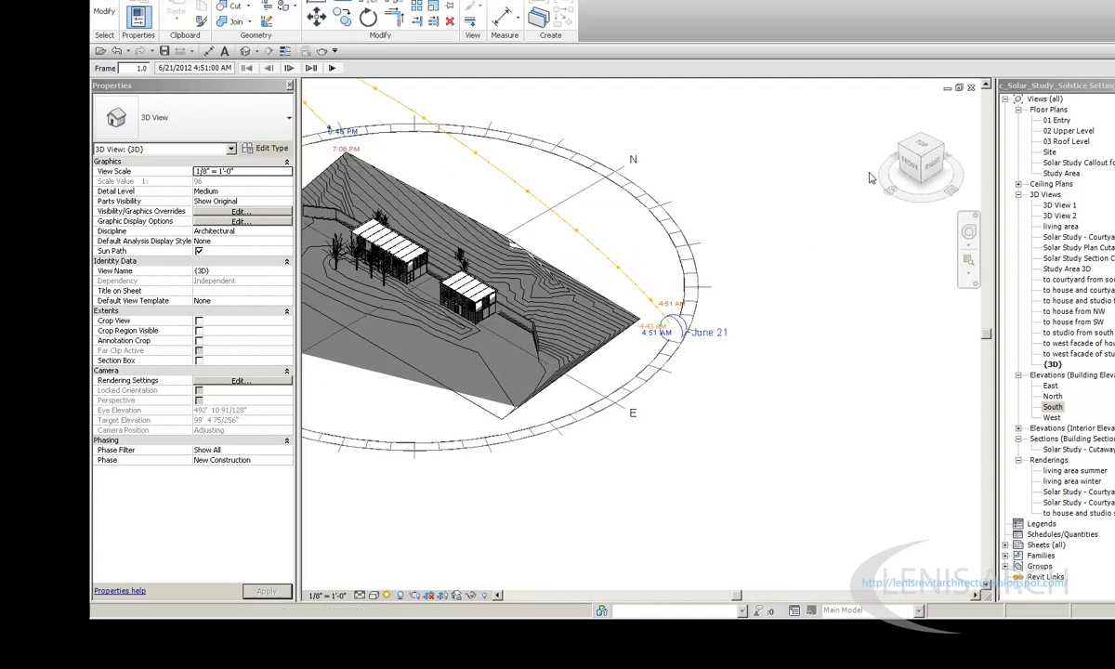
{"action": "mouse_move", "coordinate": [890, 111]}
{"action": "middle_mouse_down", "text": "shift"}
{"action": "mouse_move", "coordinate": [750, 343]}
{"action": "mouse_move", "coordinate": [564, 389]}
{"action": "mouse_move", "coordinate": [698, 427]}
{"action": "middle_mouse_up", "text": "shift"}
{"action": "scroll", "coordinate": [565, 389], "scroll_direction": "up", "scroll_amount": 5}
{"action": "scroll", "coordinate": [698, 427], "scroll_direction": "down", "scroll_amount": 5}
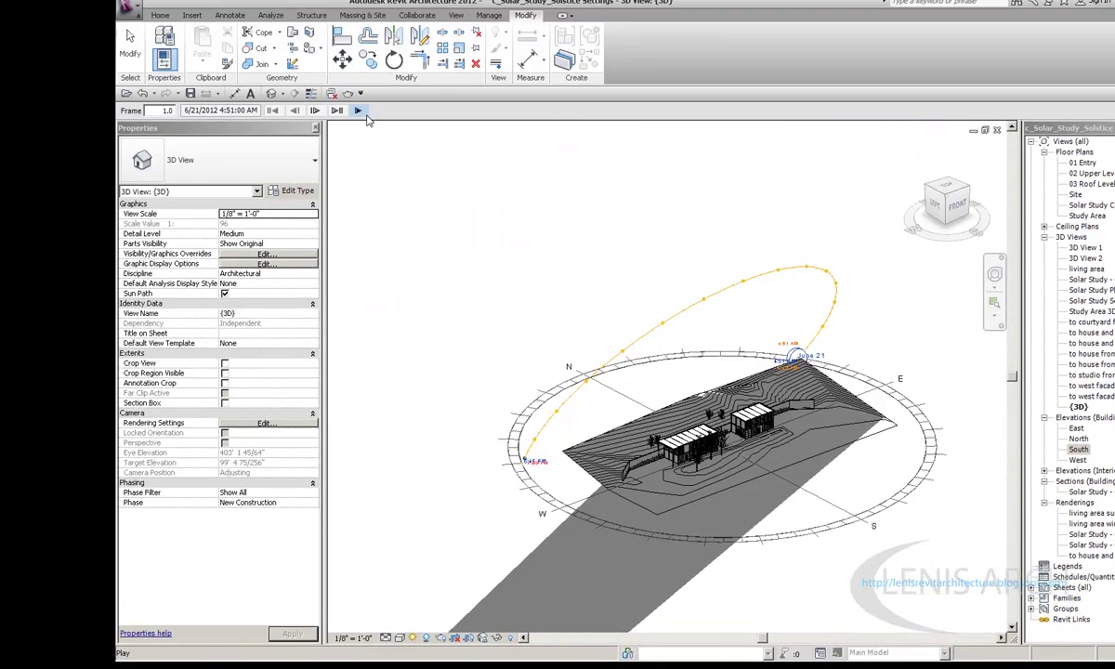
{"action": "left_click", "coordinate": [359, 111]}
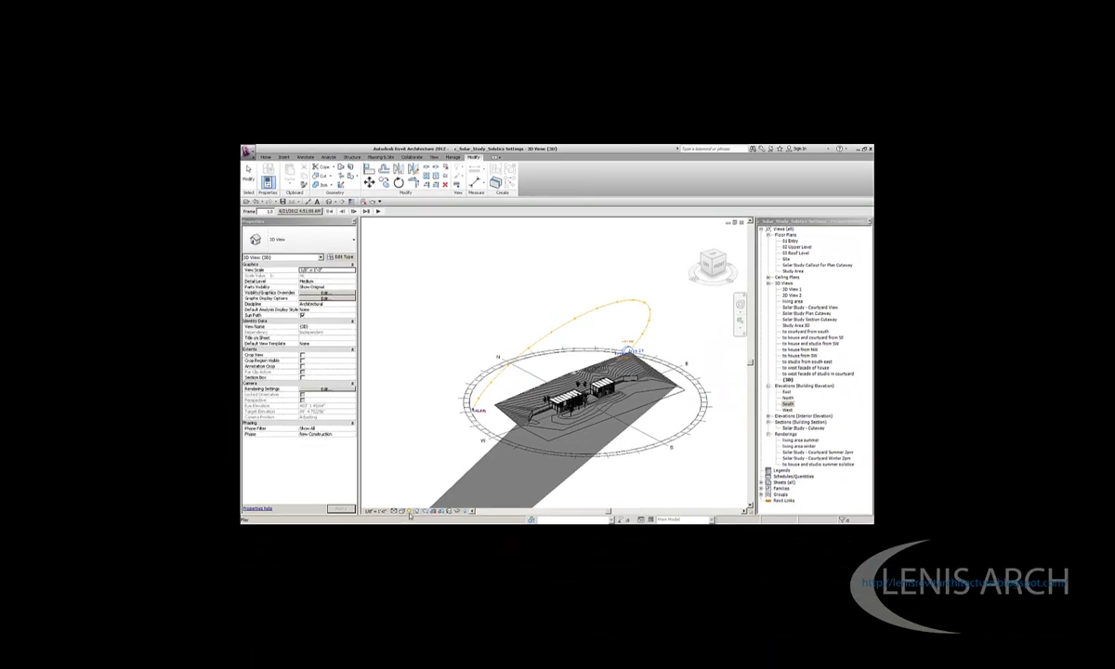
Reopen the {3D} view's Sun Settings and change the study date to today, 5/16/2014
{"action": "left_click", "coordinate": [408, 511]}
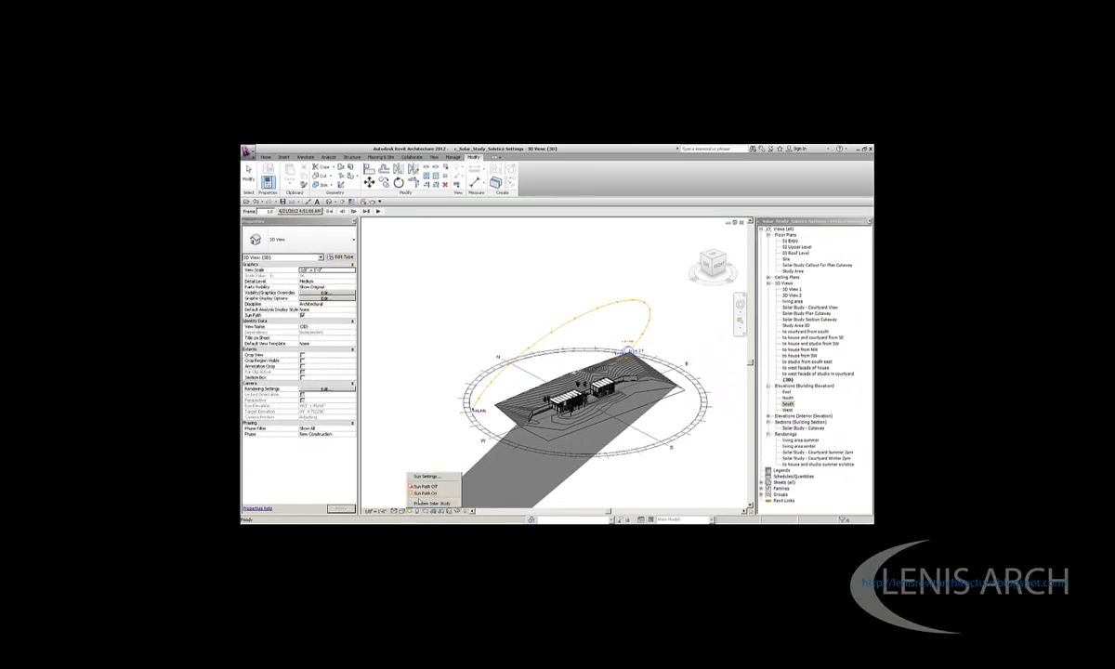
{"action": "left_click", "coordinate": [427, 476]}
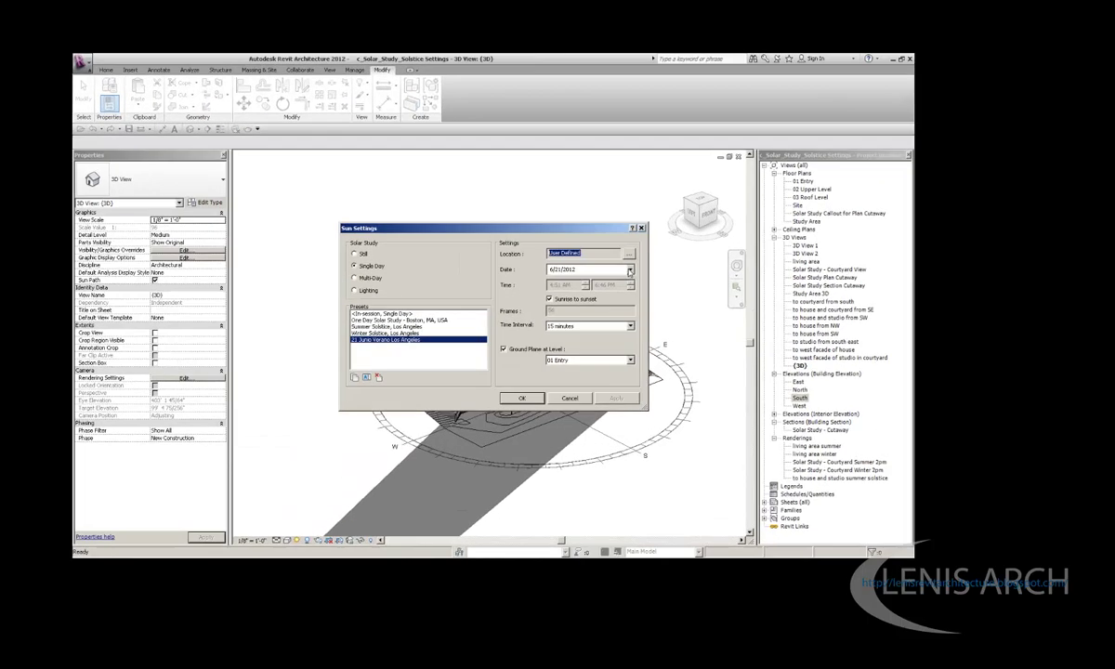
{"action": "left_click", "coordinate": [591, 220]}
{"action": "left_click", "coordinate": [548, 193]}
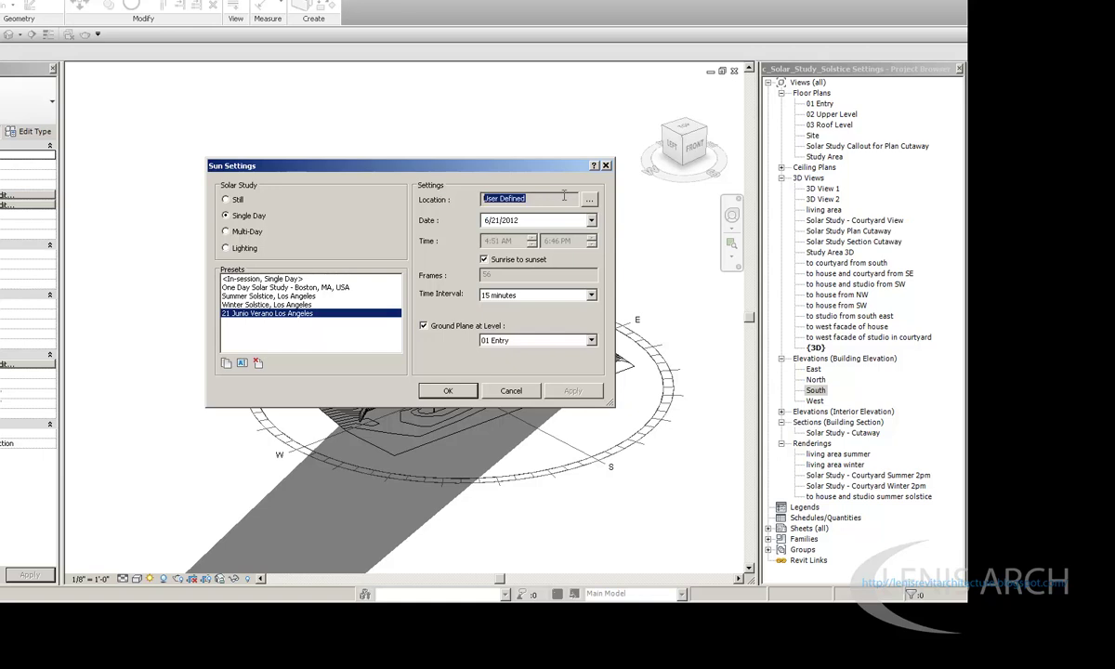
{"action": "left_click", "coordinate": [591, 221]}
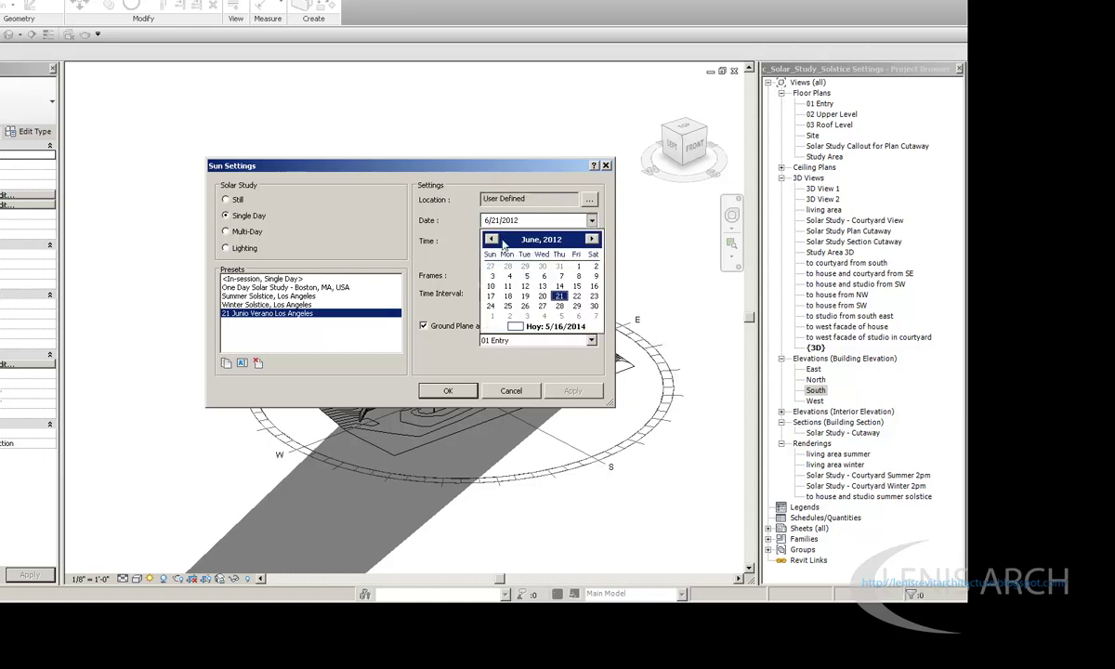
{"action": "left_click", "coordinate": [501, 241]}
{"action": "left_click", "coordinate": [510, 188]}
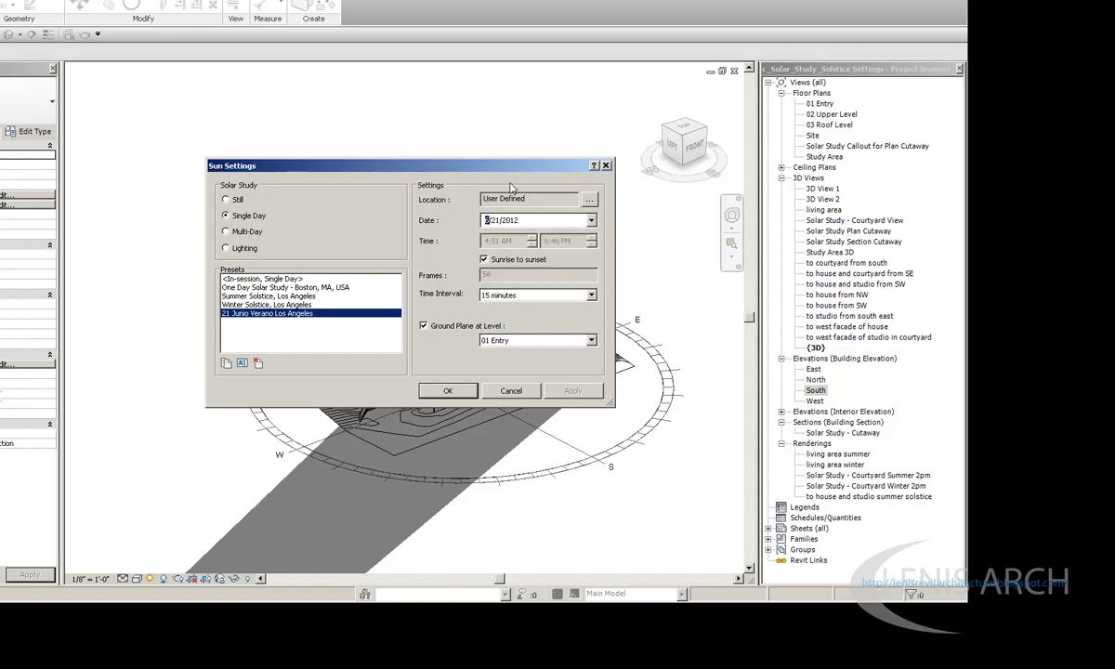
{"action": "left_click", "coordinate": [591, 221]}
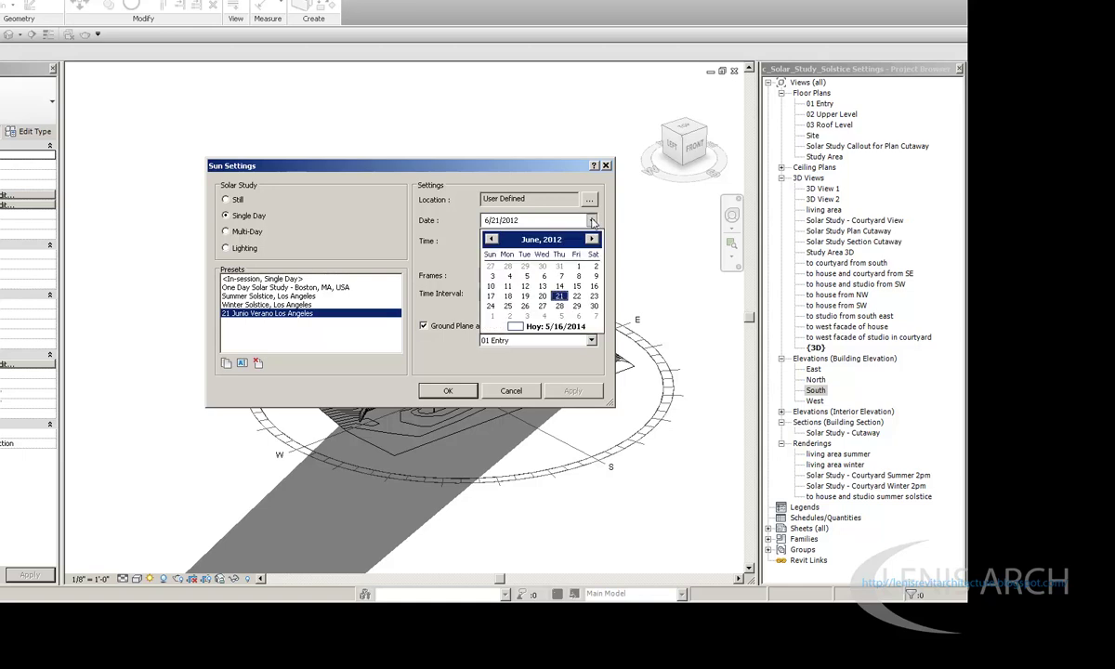
{"action": "left_click", "coordinate": [552, 327]}
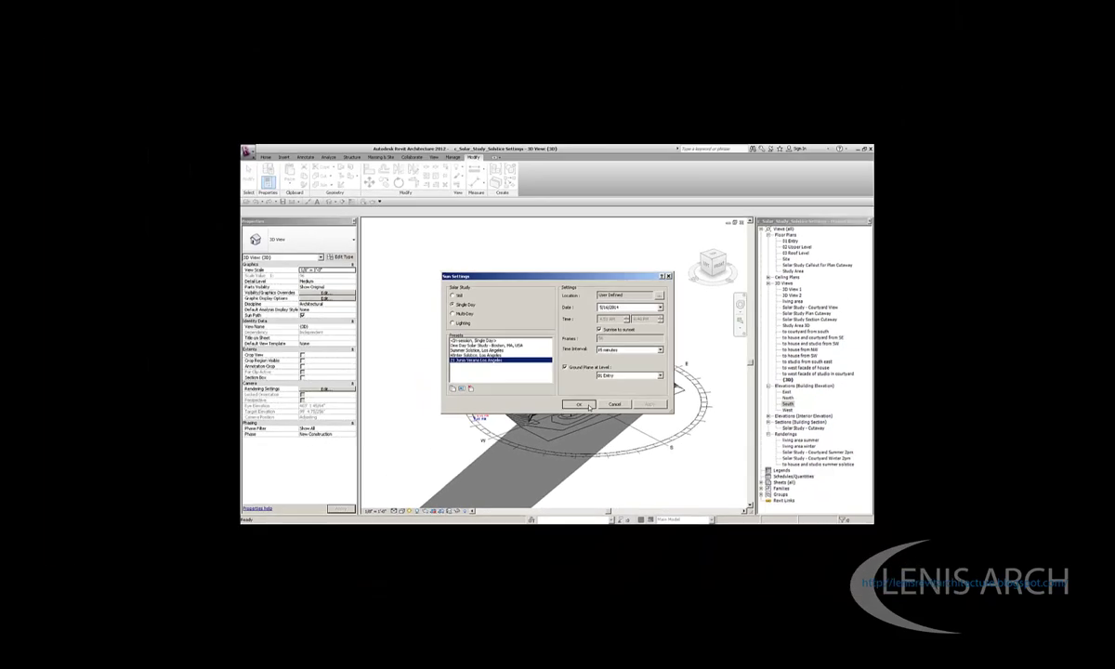
{"action": "left_click", "coordinate": [587, 405]}
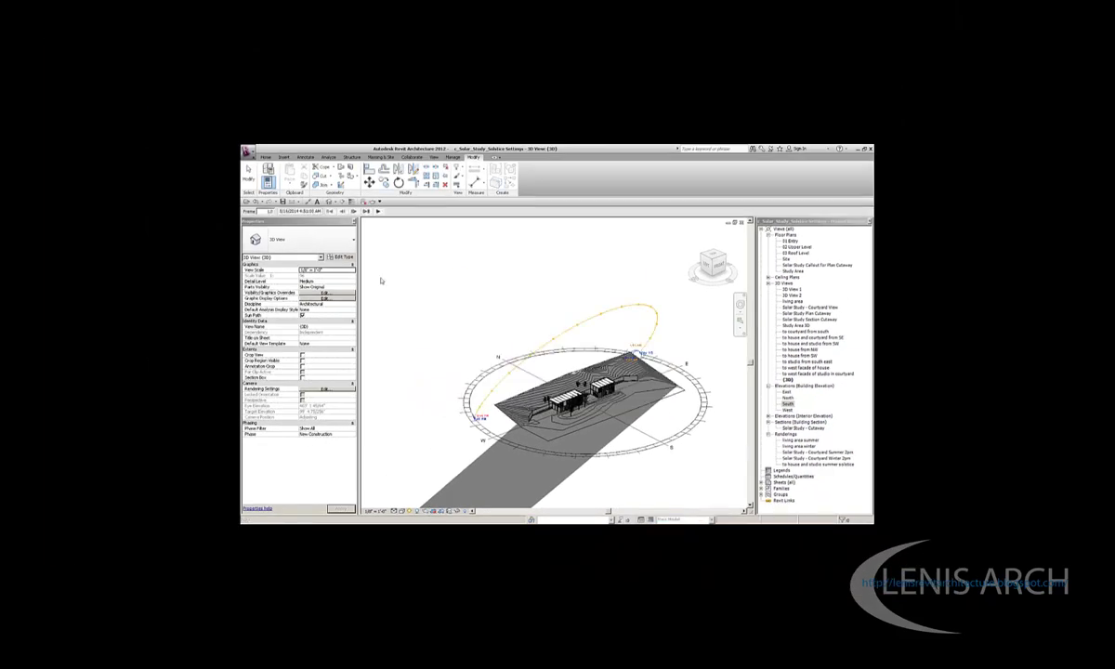
Play the 5/16/2014 solar study in the {3D} view through the day
{"action": "left_click", "coordinate": [378, 213]}
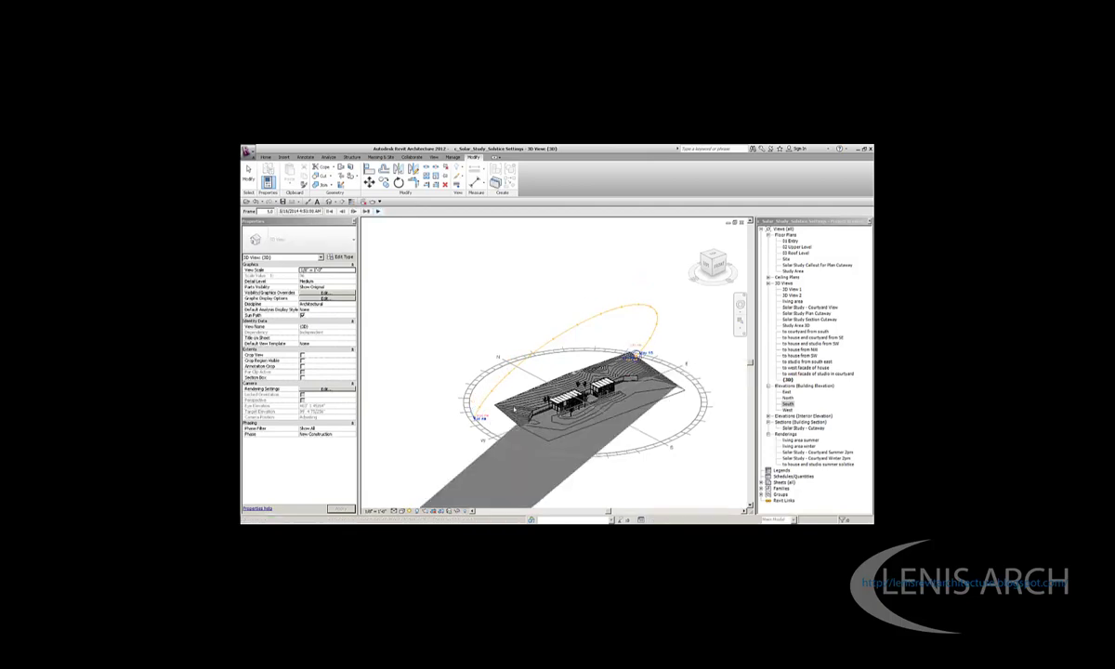
Open the 01 Entry floor plan and turn on its sun path using the project location
{"action": "double_click", "coordinate": [790, 241]}
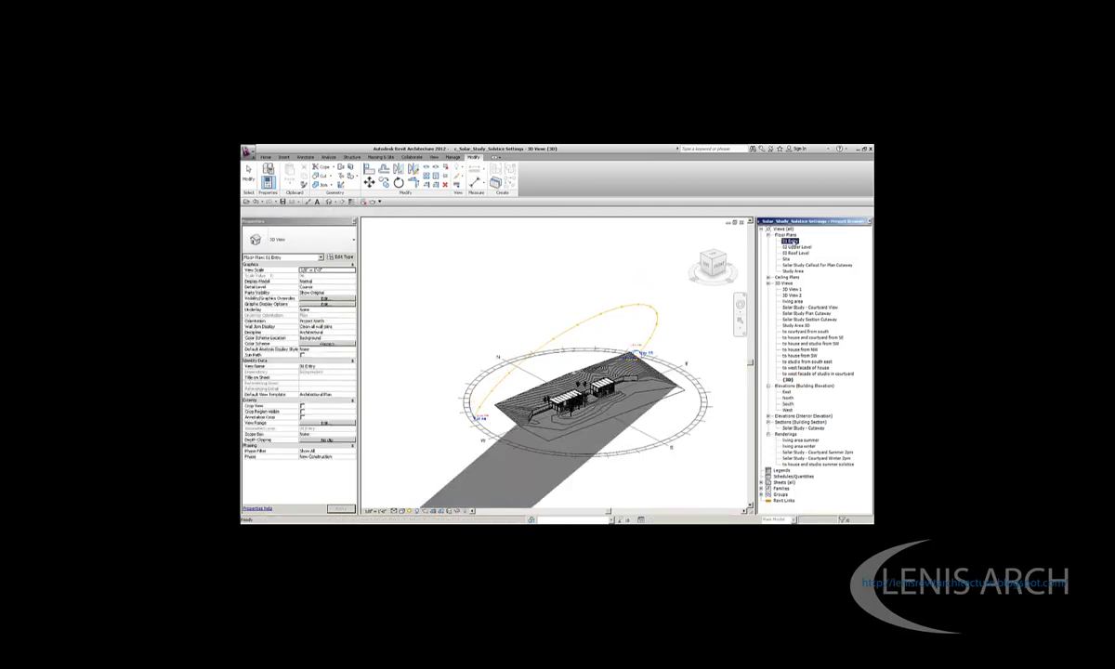
{"action": "scroll", "coordinate": [558, 306], "scroll_direction": "down", "scroll_amount": 2}
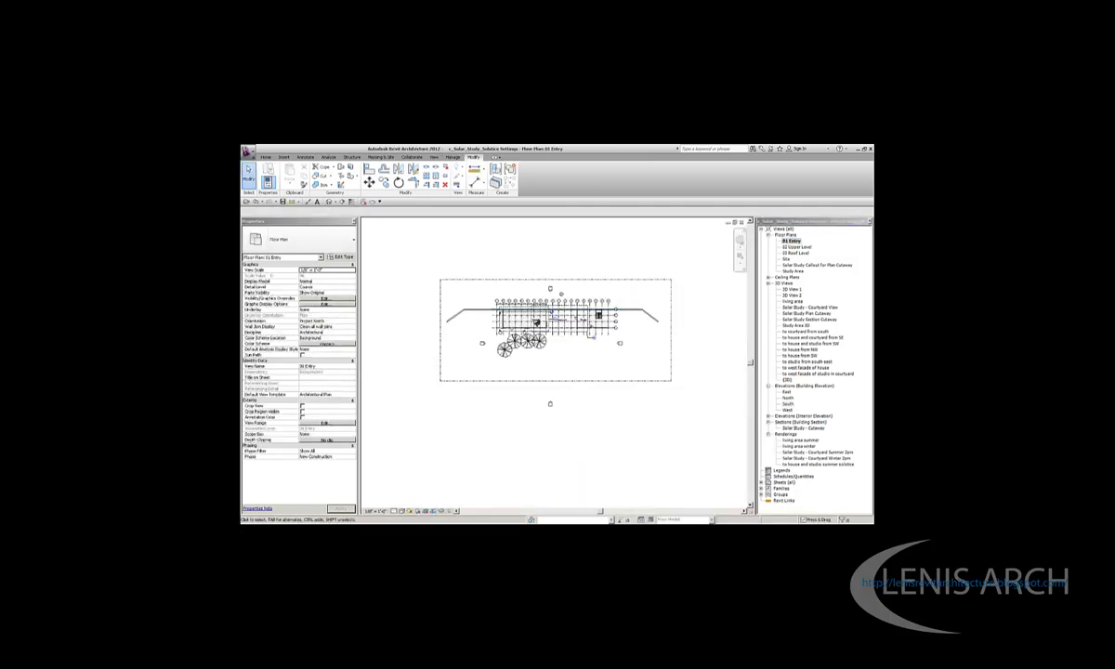
{"action": "left_click", "coordinate": [412, 511]}
{"action": "left_click", "coordinate": [436, 485]}
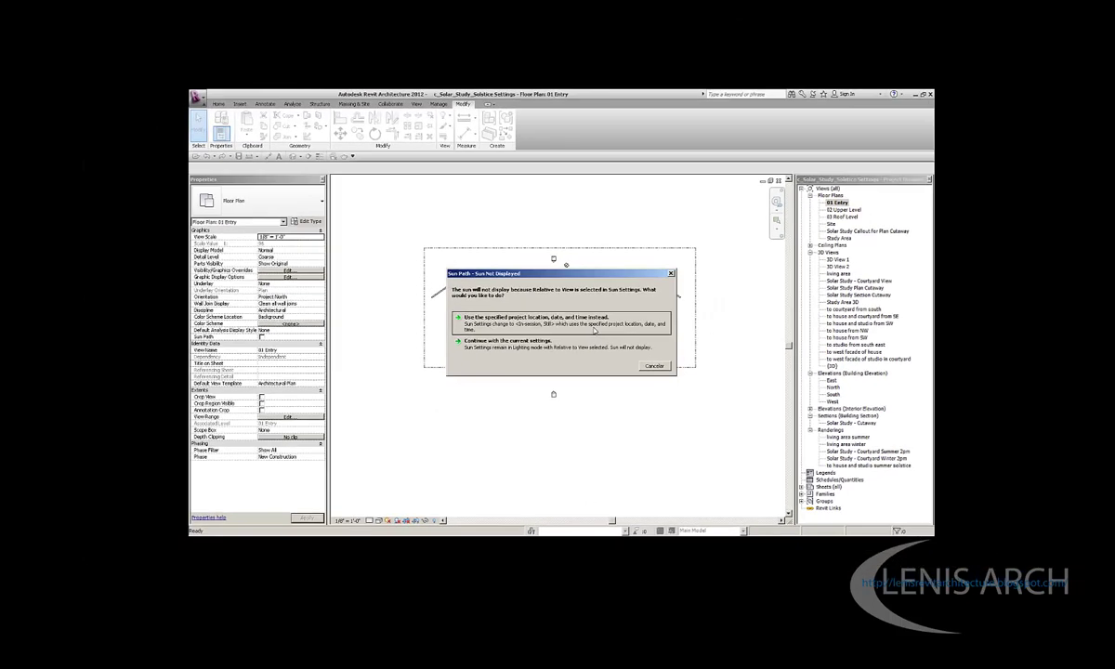
{"action": "key", "text": "Escape"}
{"action": "scroll", "coordinate": [501, 381], "scroll_direction": "down", "scroll_amount": 2}
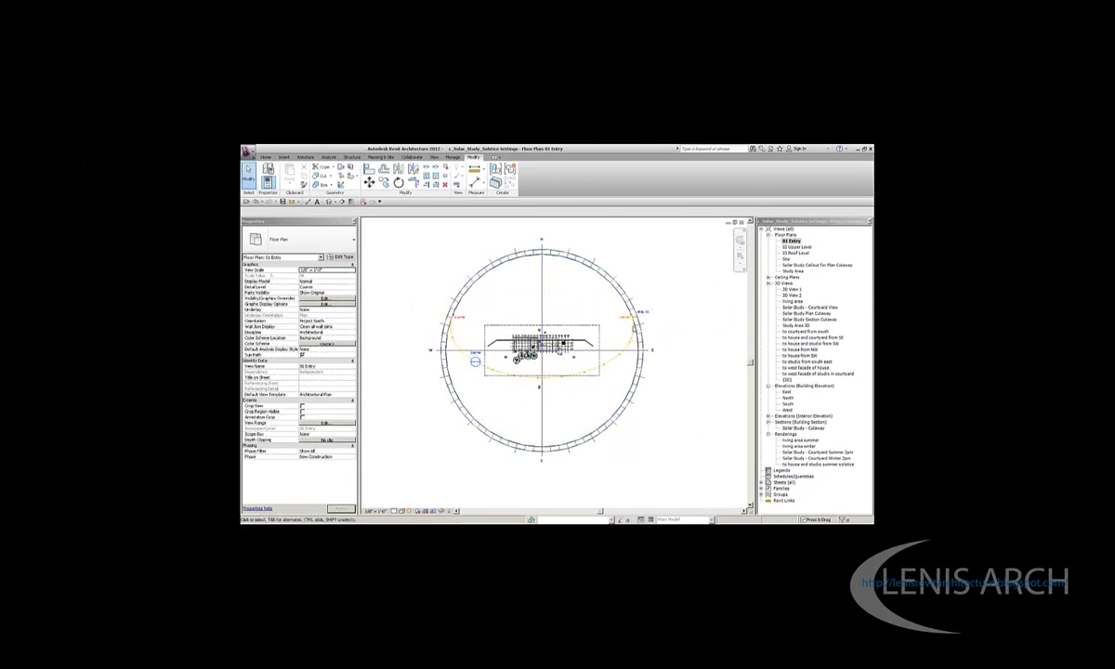
{"action": "scroll", "coordinate": [488, 341], "scroll_direction": "up", "scroll_amount": 1}
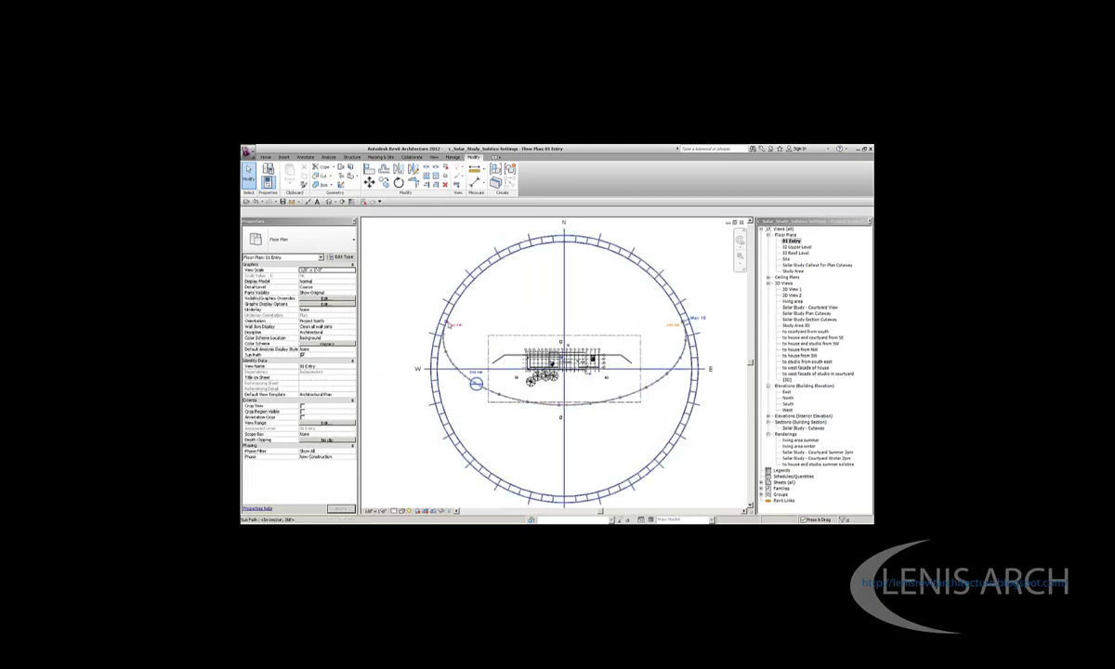
{"action": "scroll", "coordinate": [618, 307], "scroll_direction": "down", "scroll_amount": 1}
{"action": "scroll", "coordinate": [471, 469], "scroll_direction": "up", "scroll_amount": 1}
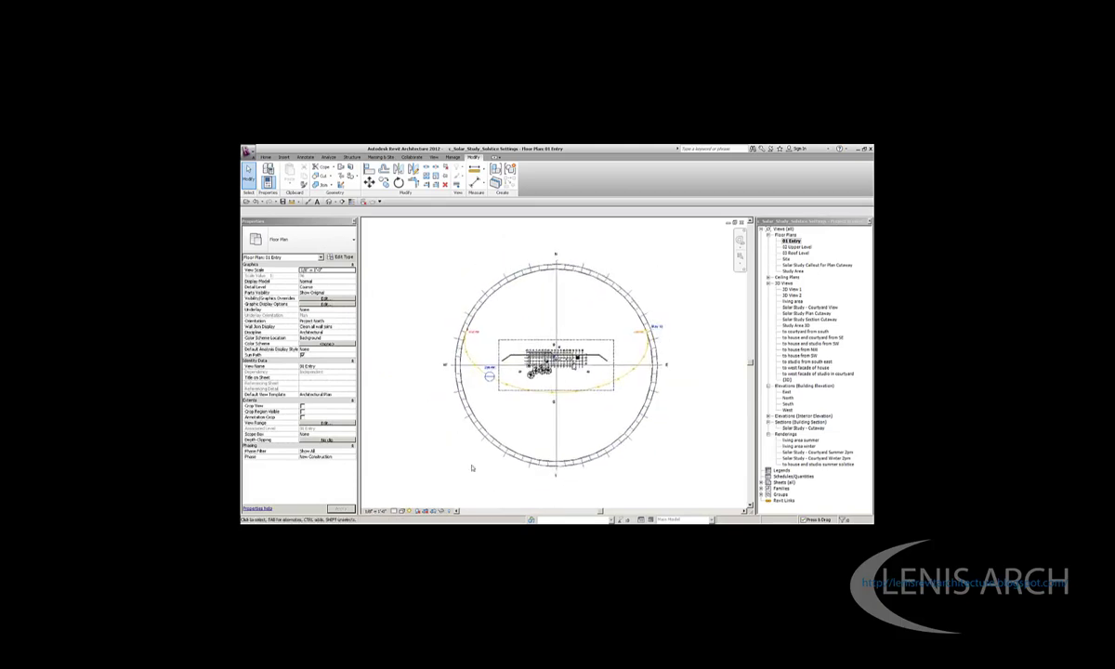
Set the plan detail level to Medium and inspect the sun path's properties
{"action": "left_click", "coordinate": [394, 511]}
{"action": "left_click", "coordinate": [379, 470]}
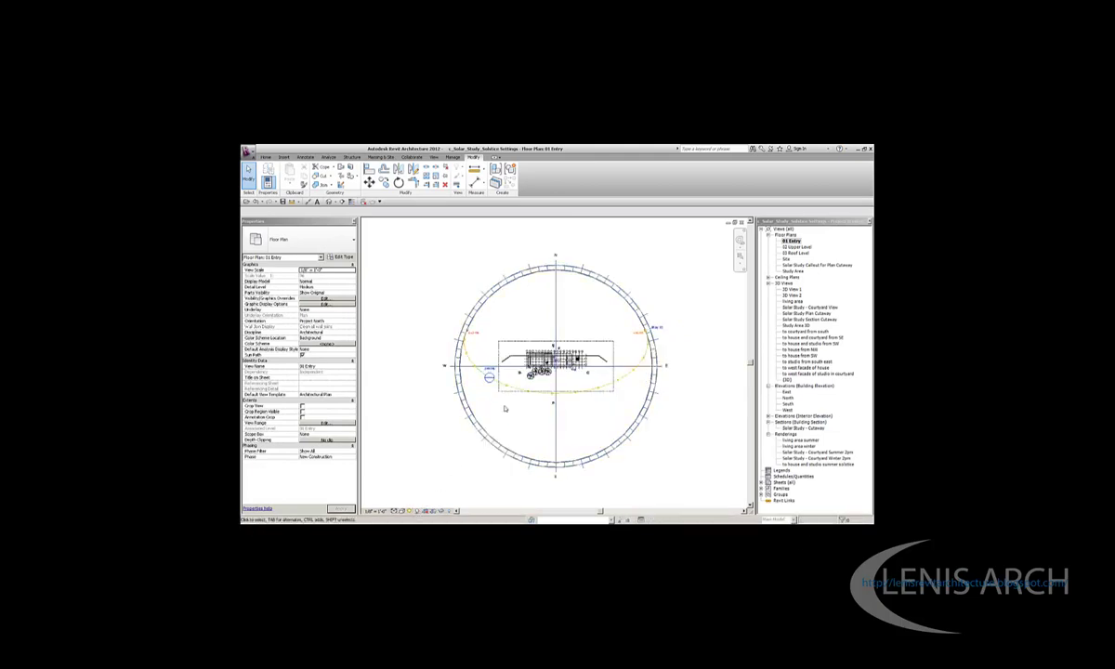
{"action": "scroll", "coordinate": [520, 379], "scroll_direction": "down", "scroll_amount": 2}
{"action": "scroll", "coordinate": [520, 379], "scroll_direction": "up", "scroll_amount": 1}
{"action": "scroll", "coordinate": [511, 312], "scroll_direction": "down", "scroll_amount": 1}
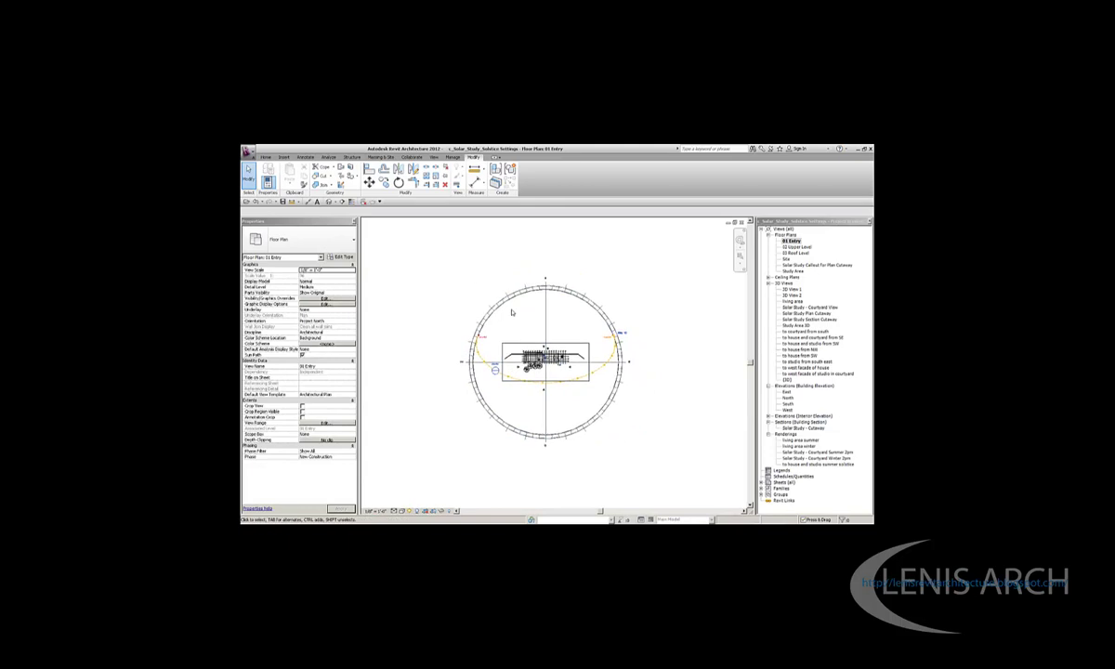
{"action": "left_click", "coordinate": [509, 308]}
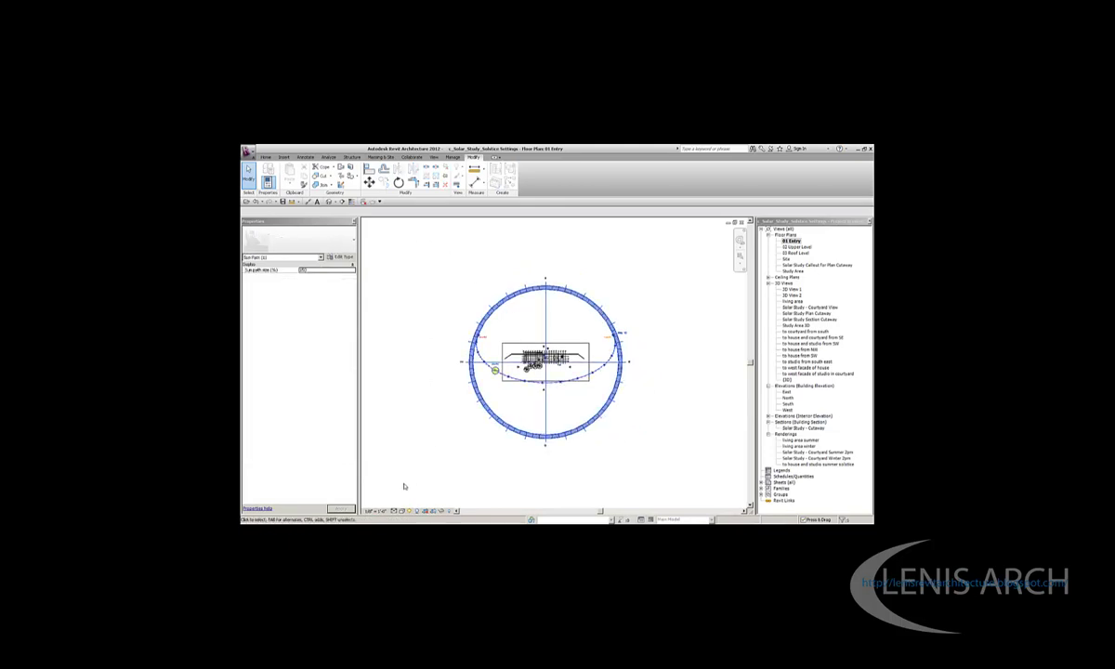
{"action": "left_click", "coordinate": [434, 302]}
{"action": "left_click", "coordinate": [526, 298]}
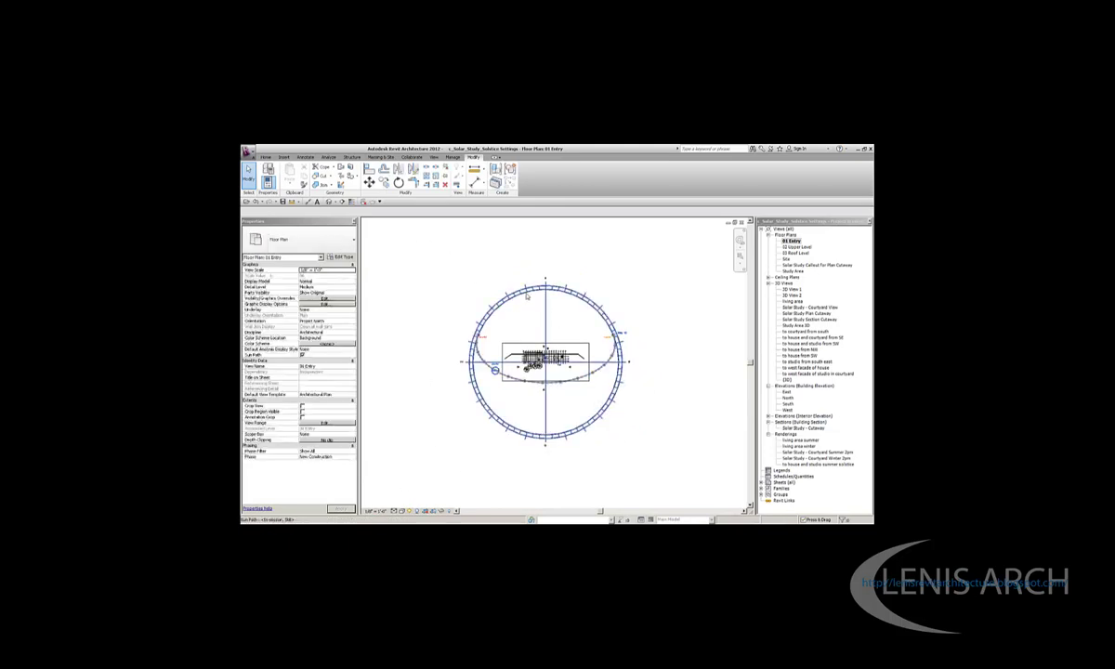
{"action": "left_click", "coordinate": [423, 231]}
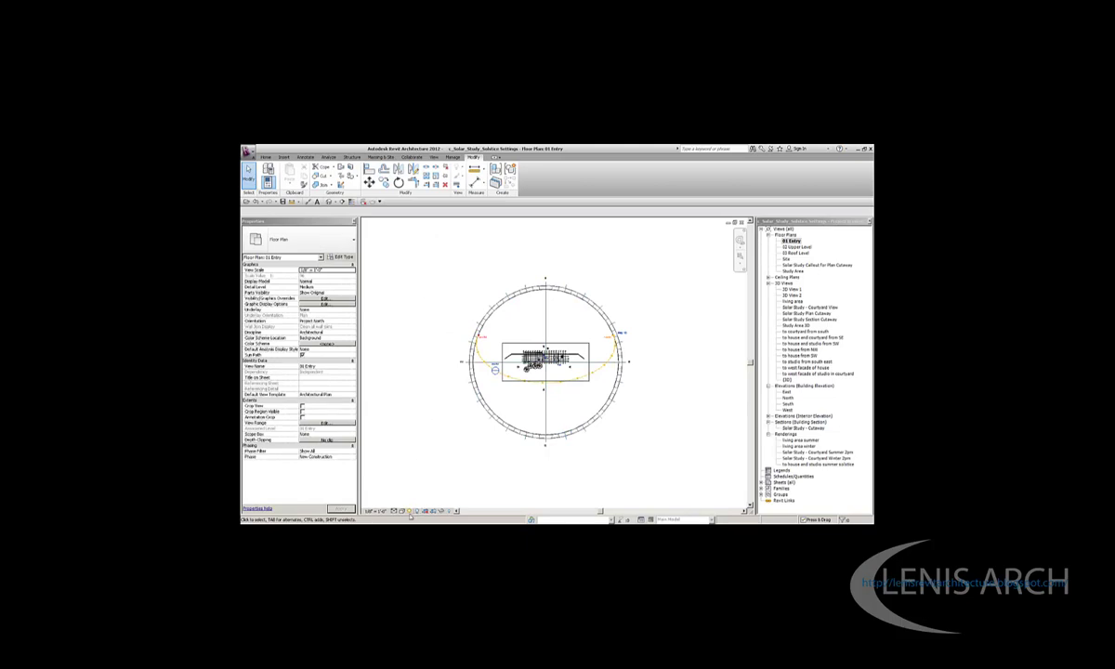
In Sun Settings, switch the study to Single Day and select the date field for 6/21/2012
{"action": "left_click", "coordinate": [410, 511]}
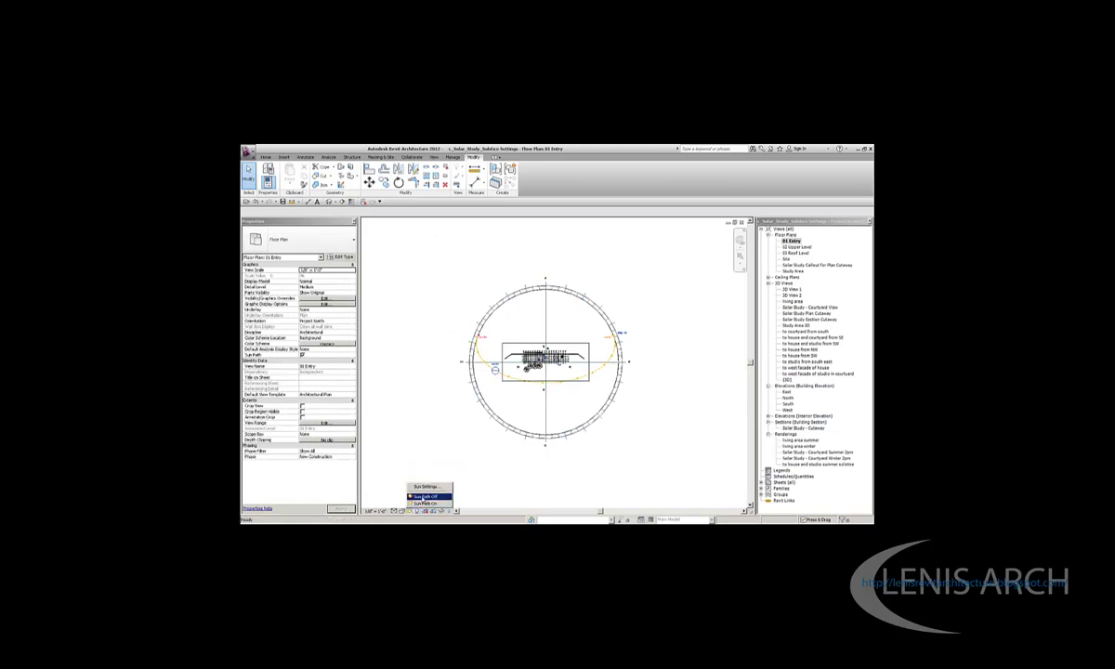
{"action": "left_click", "coordinate": [427, 486]}
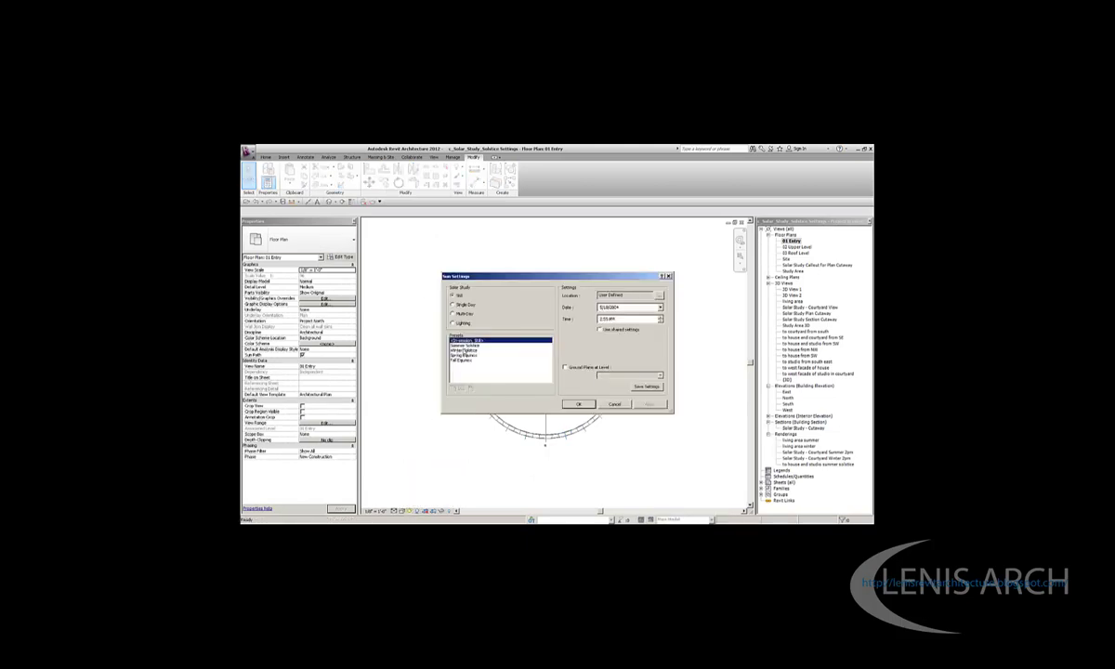
{"action": "left_click", "coordinate": [462, 359]}
{"action": "left_click", "coordinate": [460, 304]}
{"action": "left_click", "coordinate": [467, 360]}
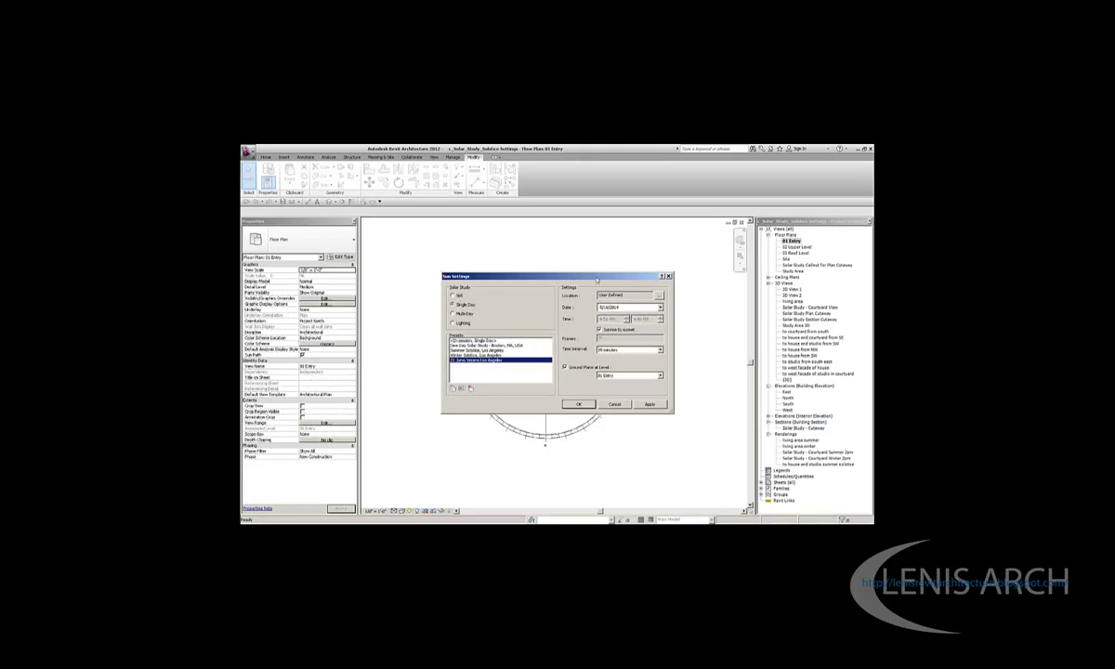
{"action": "left_click_drag", "start_coordinate": [596, 279], "coordinate": [574, 282]}
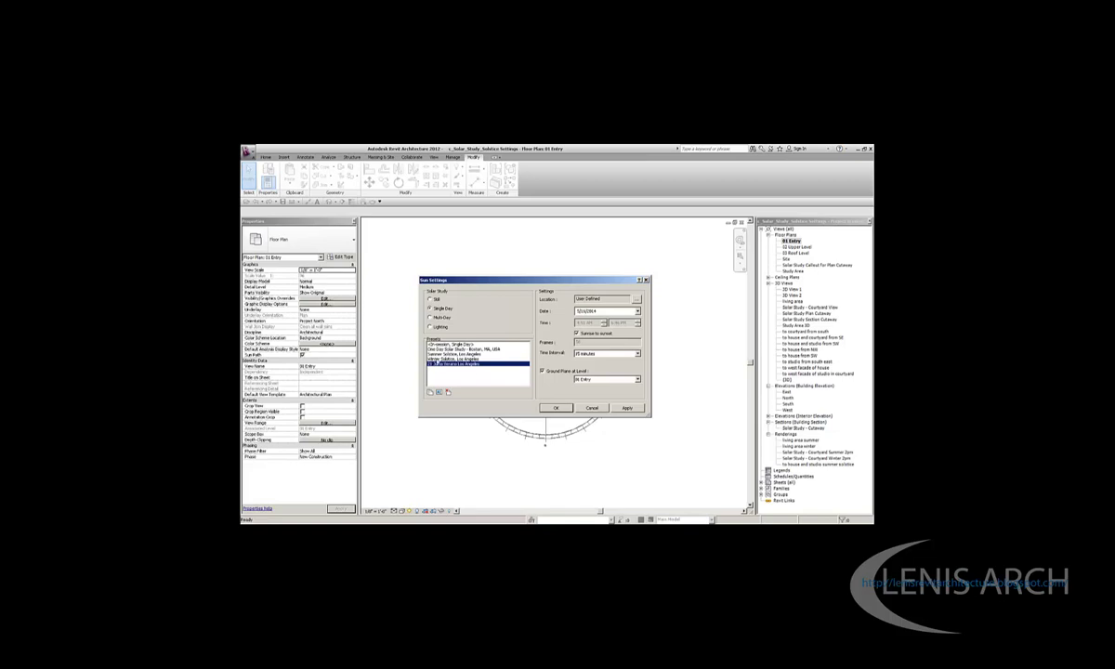
{"action": "left_click", "coordinate": [637, 311]}
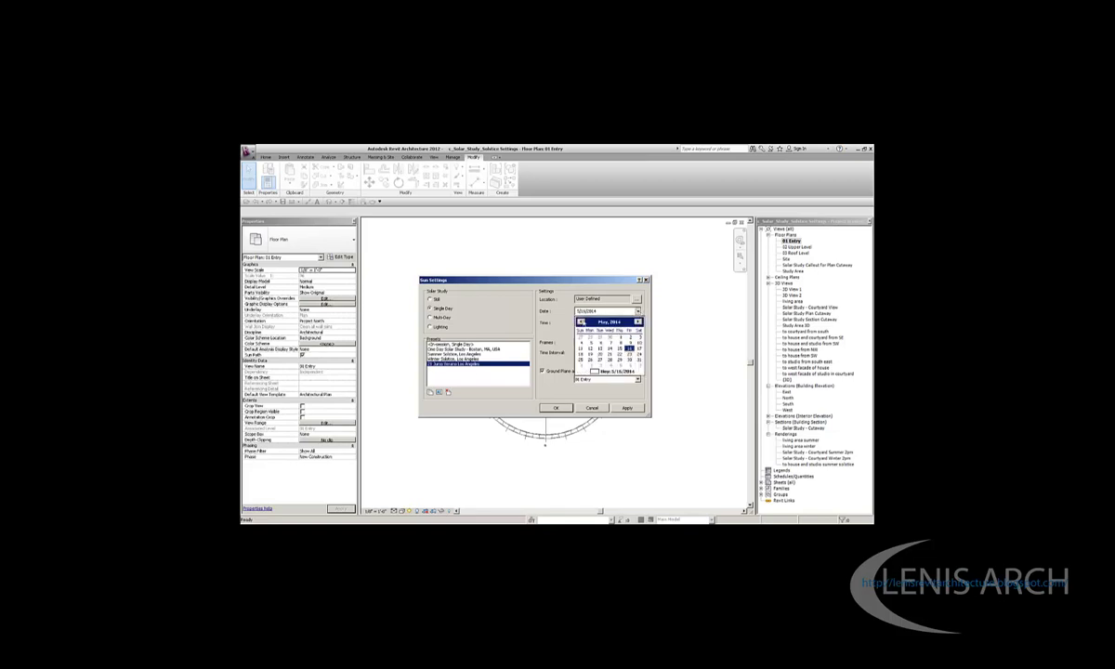
{"action": "left_click", "coordinate": [581, 314]}
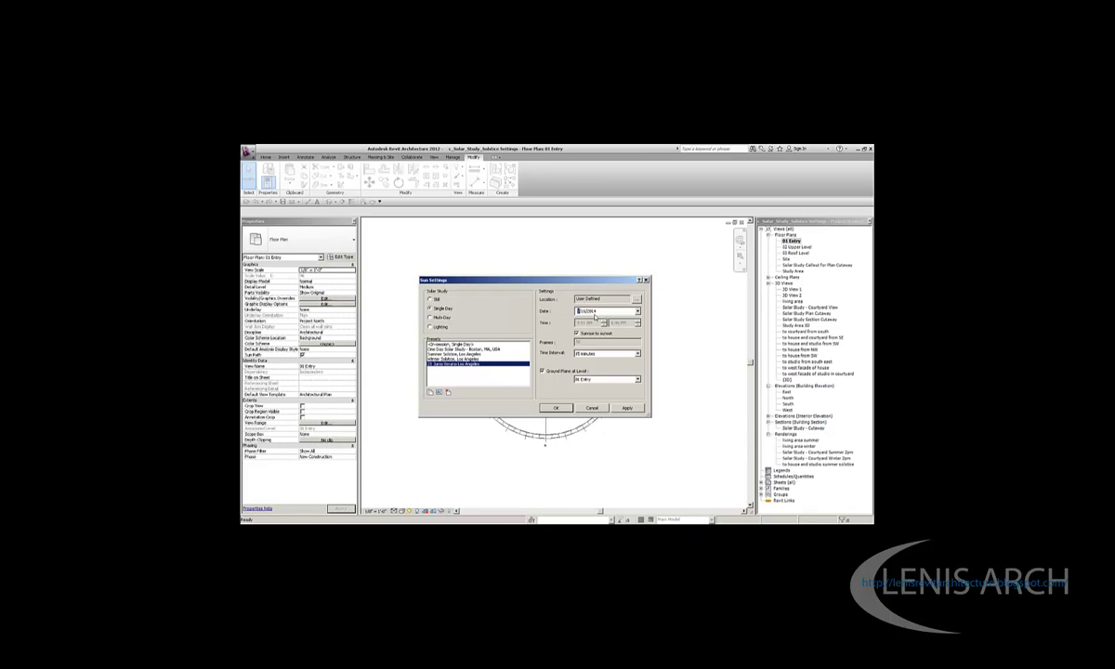
{"action": "left_click_drag", "start_coordinate": [594, 314], "coordinate": [585, 314]}
Apply the June 21 sun settings and re-centre the site in the 01 Entry plan
{"action": "left_click", "coordinate": [555, 408]}
{"action": "scroll", "coordinate": [548, 372], "scroll_direction": "up", "scroll_amount": 3}
{"action": "scroll", "coordinate": [548, 372], "scroll_direction": "down", "scroll_amount": 1}
{"action": "scroll", "coordinate": [548, 371], "scroll_direction": "down", "scroll_amount": 2}
{"action": "middle_click_drag", "start_coordinate": [483, 418], "coordinate": [597, 372]}
{"action": "scroll", "coordinate": [597, 372], "scroll_direction": "up", "scroll_amount": 1}
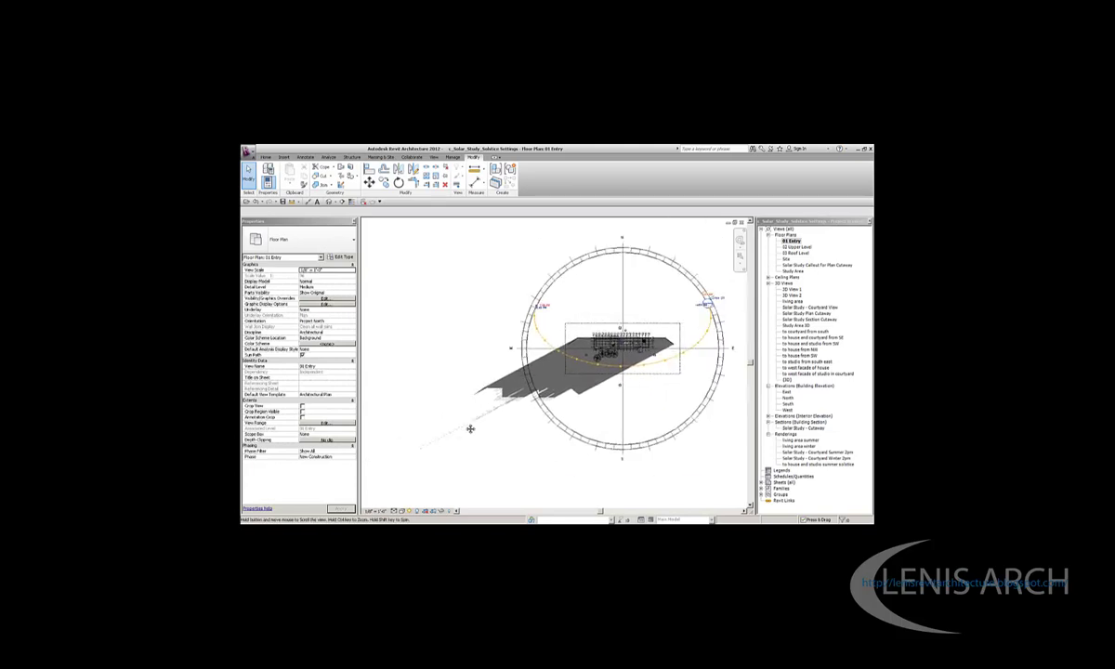
{"action": "scroll", "coordinate": [595, 362], "scroll_direction": "up", "scroll_amount": 2}
{"action": "scroll", "coordinate": [585, 334], "scroll_direction": "down", "scroll_amount": 2}
{"action": "scroll", "coordinate": [582, 321], "scroll_direction": "up", "scroll_amount": 1}
{"action": "scroll", "coordinate": [581, 321], "scroll_direction": "down", "scroll_amount": 3}
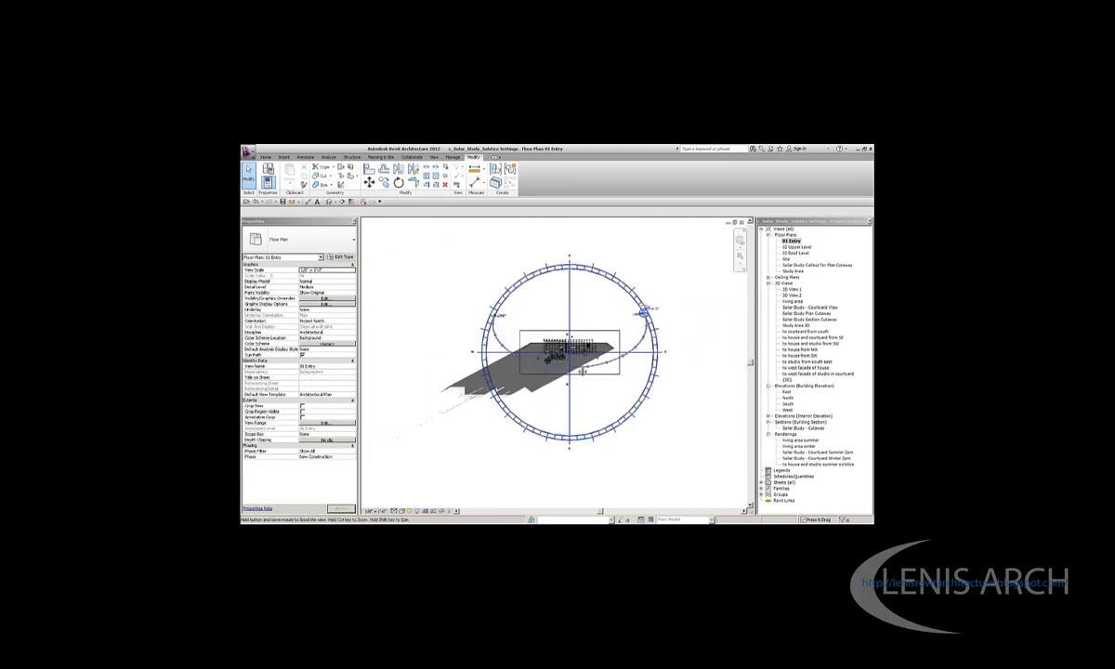
Preview the 01 Entry solar study, play it twice from frame 1, and restore the plan window
{"action": "left_click", "coordinate": [410, 511]}
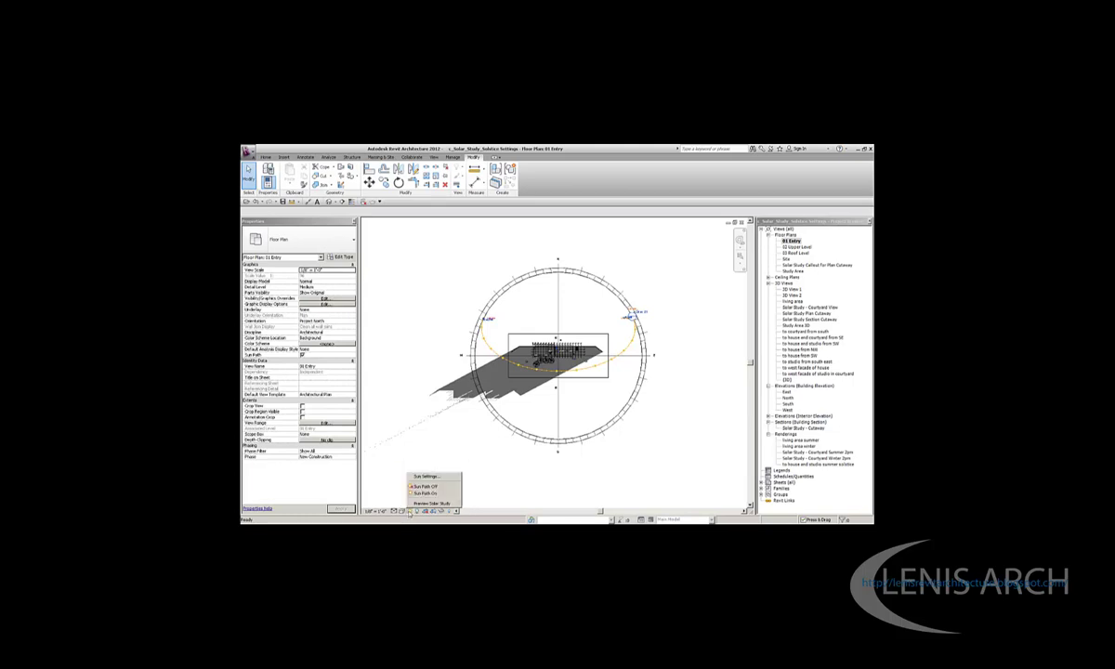
{"action": "left_click", "coordinate": [432, 502]}
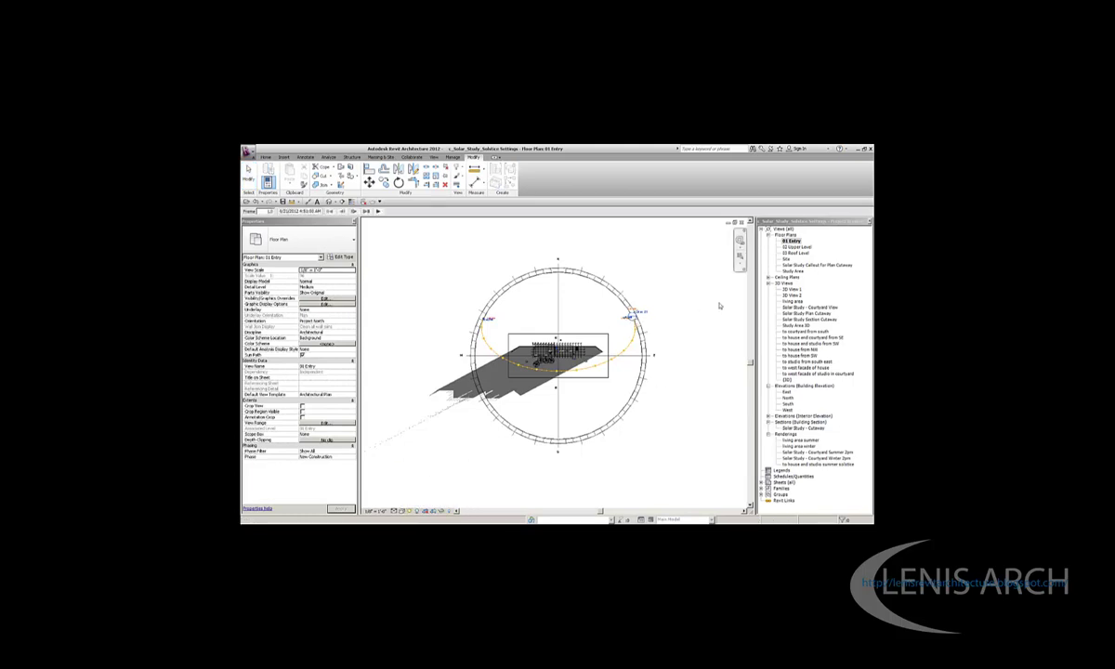
{"action": "left_click", "coordinate": [377, 211]}
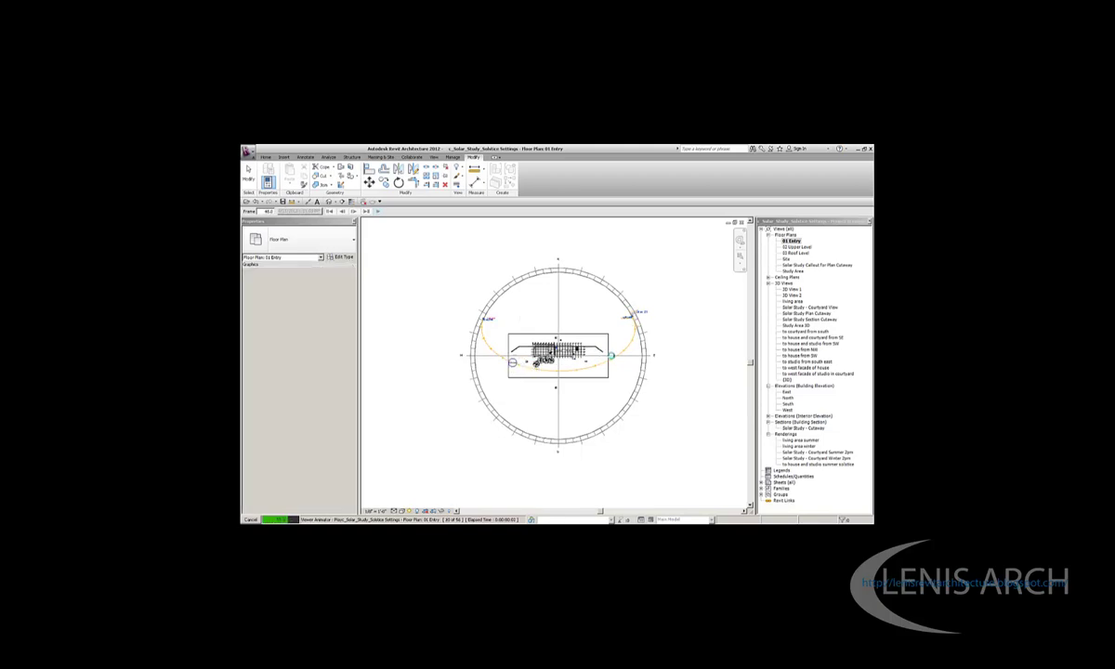
{"action": "left_click", "coordinate": [366, 210]}
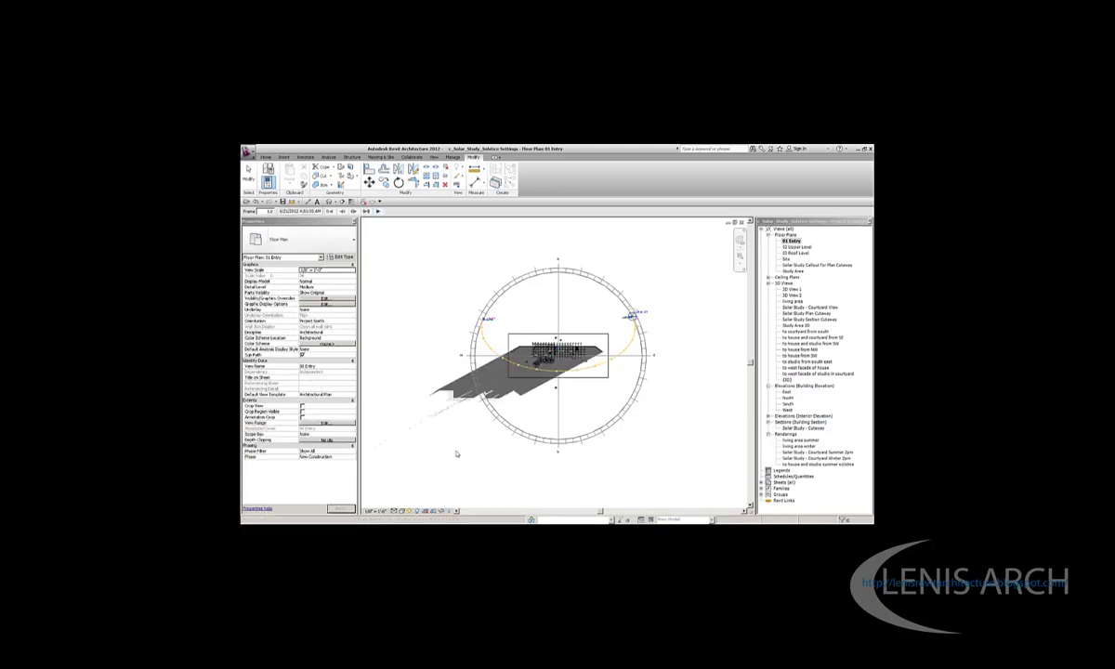
{"action": "scroll", "coordinate": [571, 369], "scroll_direction": "up", "scroll_amount": 3}
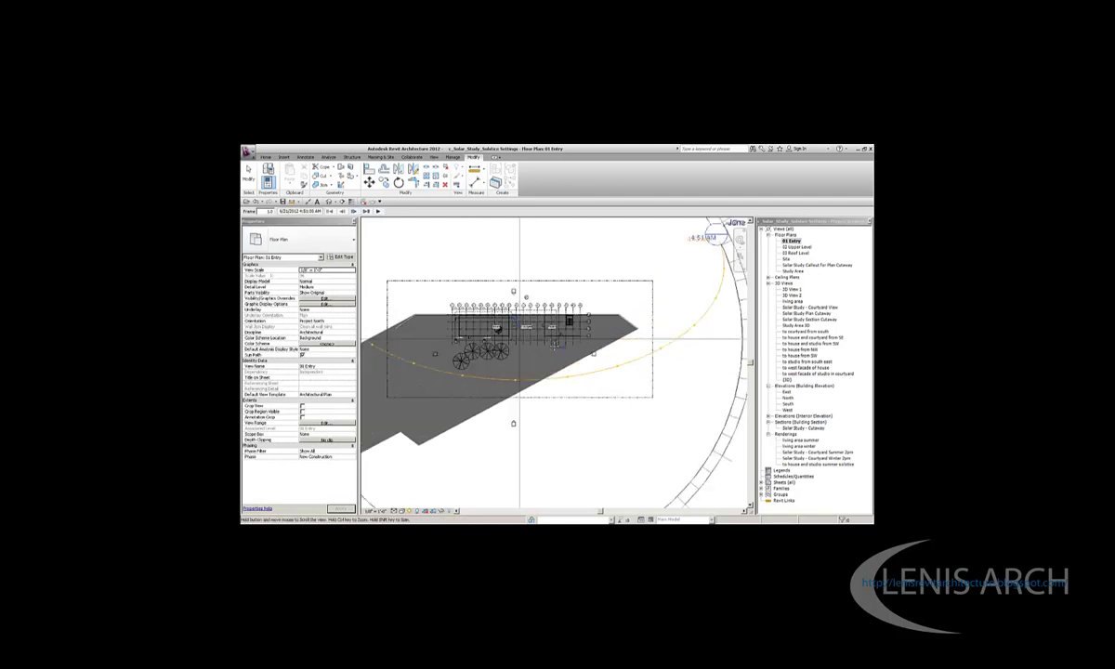
{"action": "scroll", "coordinate": [533, 358], "scroll_direction": "up", "scroll_amount": 2}
{"action": "scroll", "coordinate": [568, 379], "scroll_direction": "down", "scroll_amount": 1}
{"action": "left_click", "coordinate": [377, 211]}
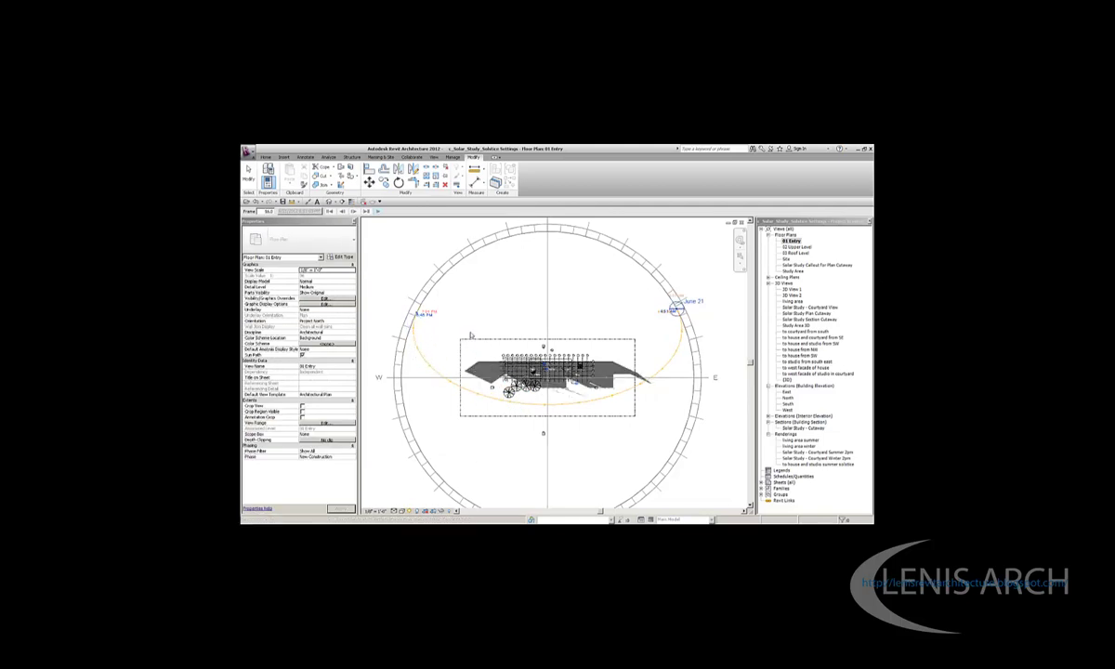
{"action": "scroll", "coordinate": [594, 375], "scroll_direction": "down", "scroll_amount": 2}
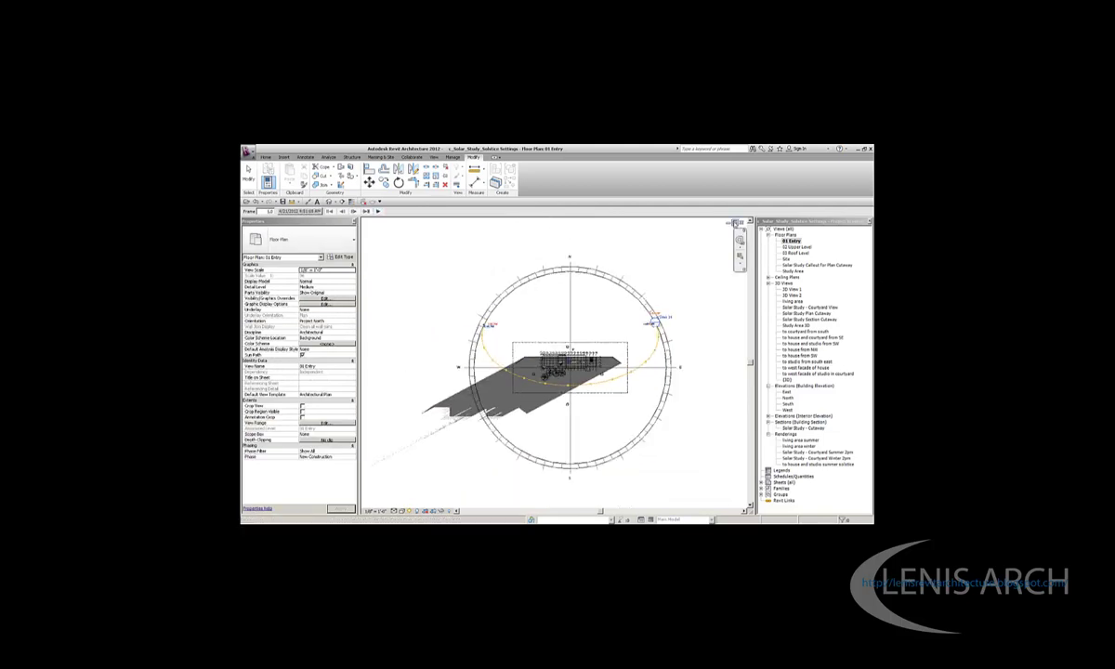
{"action": "left_click", "coordinate": [741, 221]}
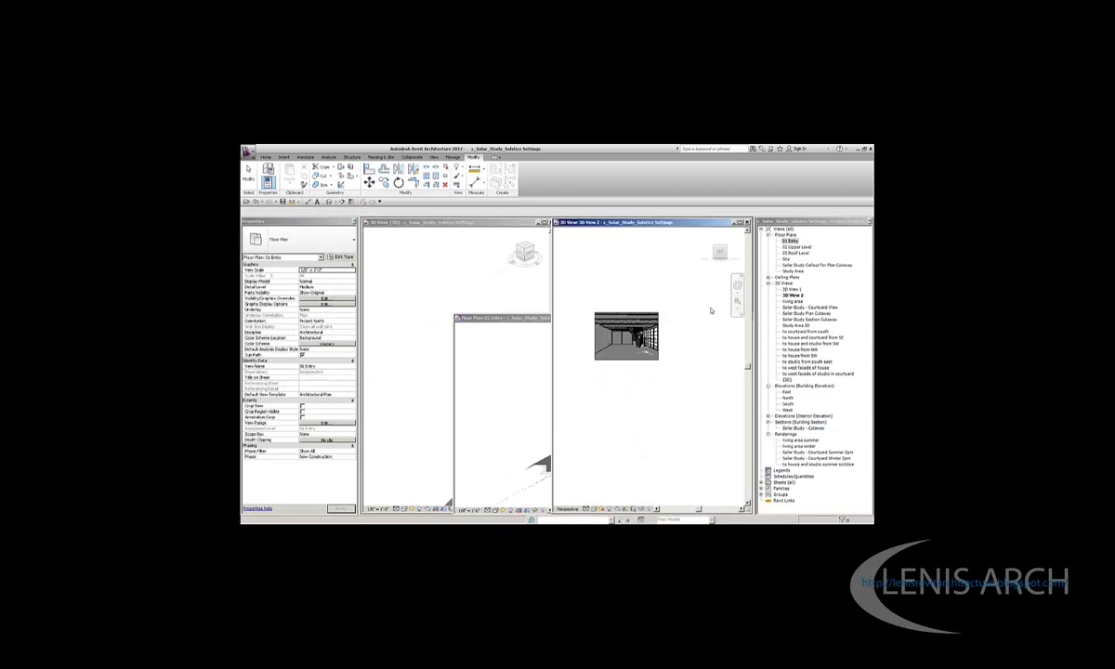
Maximize and zoom into interior 3D View 2, then play its June 21 solar study to frame 56
{"action": "left_click_drag", "start_coordinate": [548, 318], "coordinate": [480, 318]}
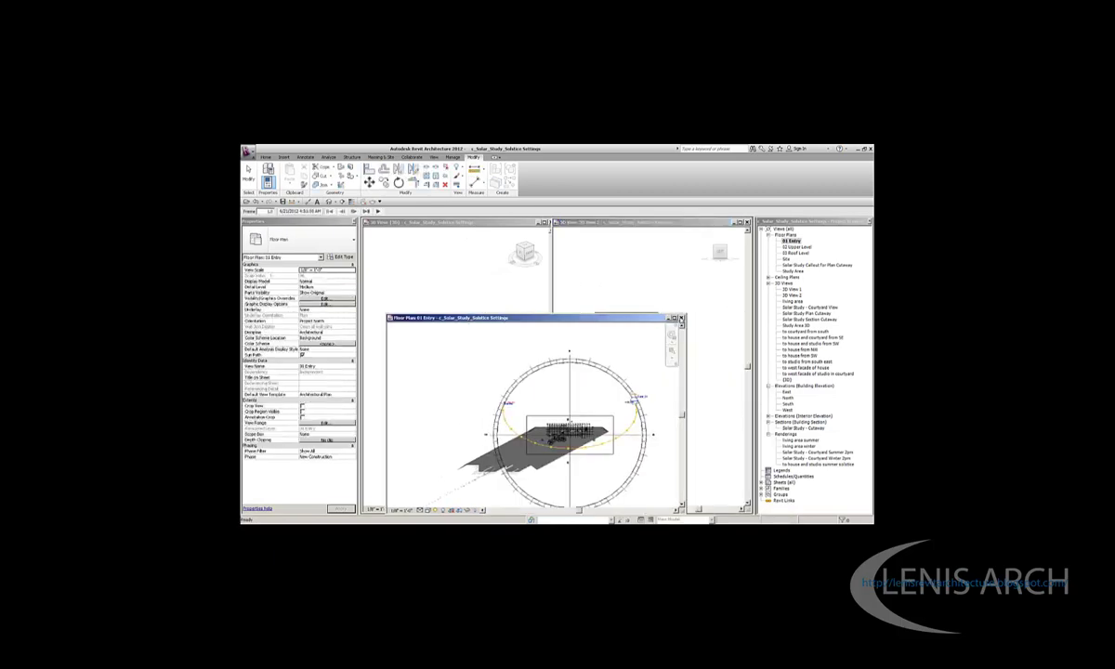
{"action": "left_click", "coordinate": [581, 221]}
{"action": "double_click", "coordinate": [581, 221]}
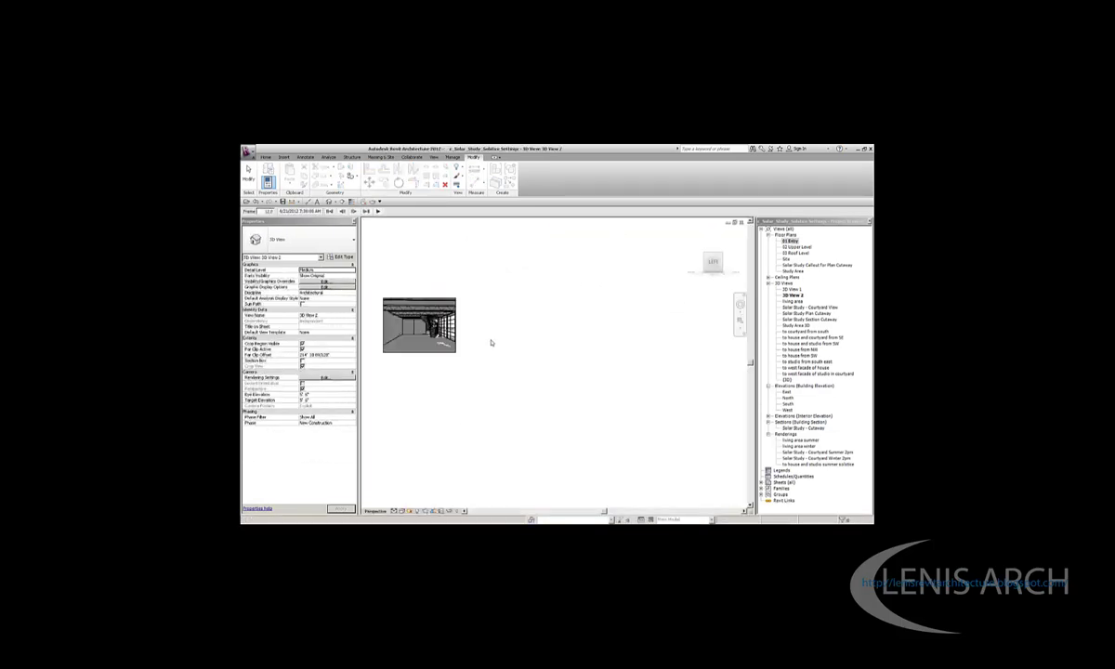
{"action": "scroll", "coordinate": [475, 318], "scroll_direction": "up", "scroll_amount": 5}
{"action": "middle_click_drag", "start_coordinate": [543, 315], "coordinate": [515, 295]}
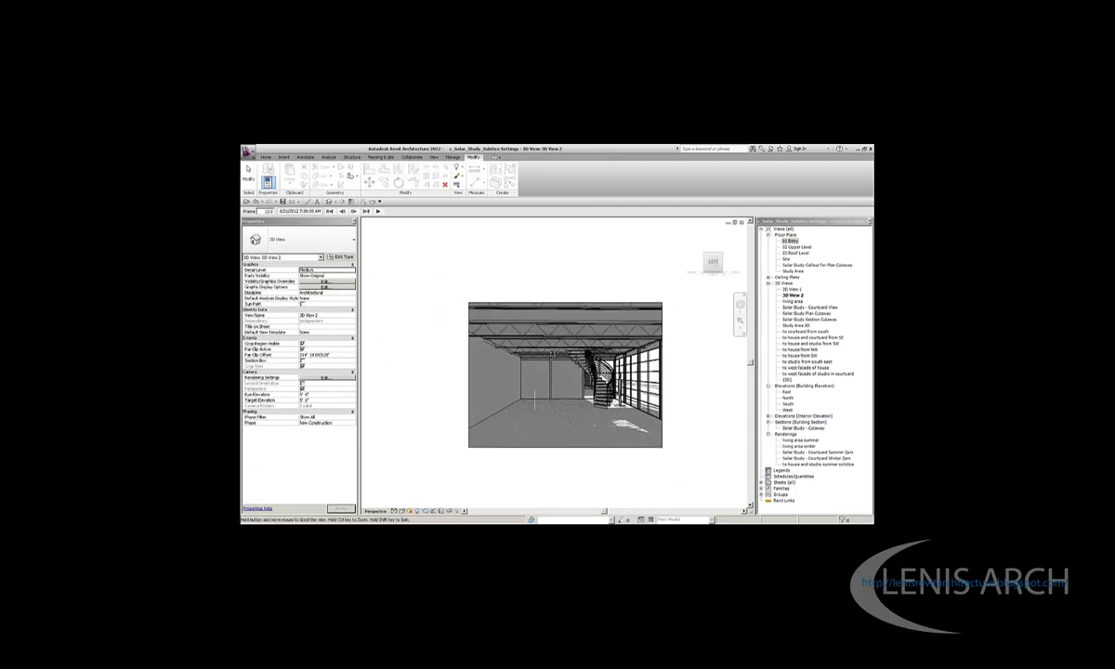
{"action": "scroll", "coordinate": [595, 396], "scroll_direction": "up", "scroll_amount": 1}
{"action": "scroll", "coordinate": [596, 396], "scroll_direction": "up", "scroll_amount": 2}
{"action": "left_click", "coordinate": [378, 211]}
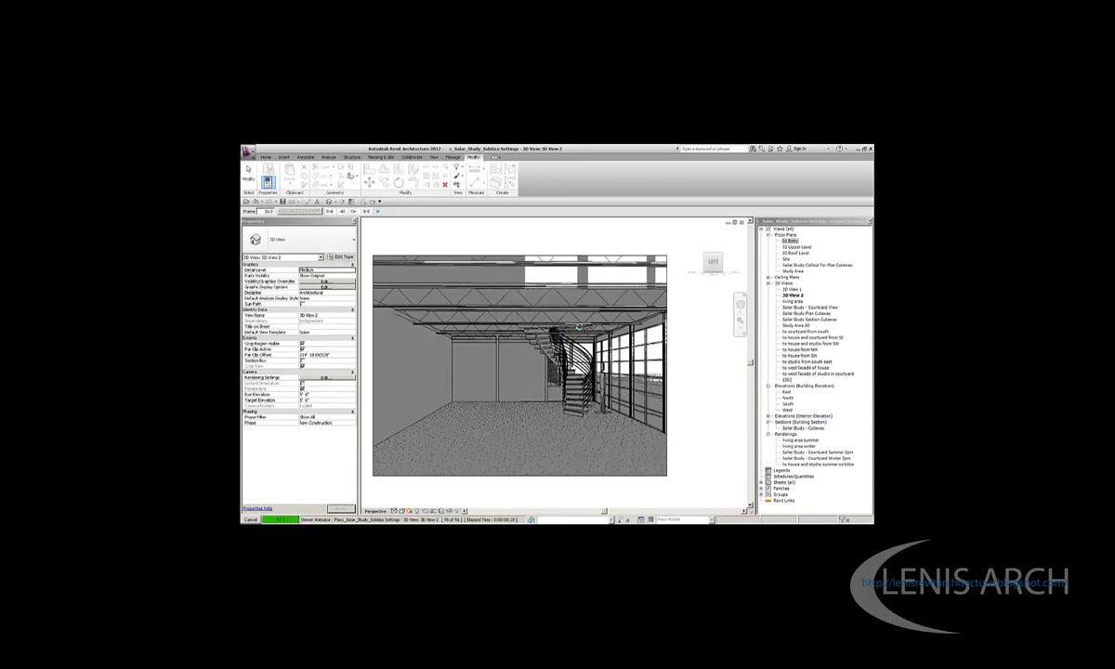
{"action": "key", "text": "Escape"}
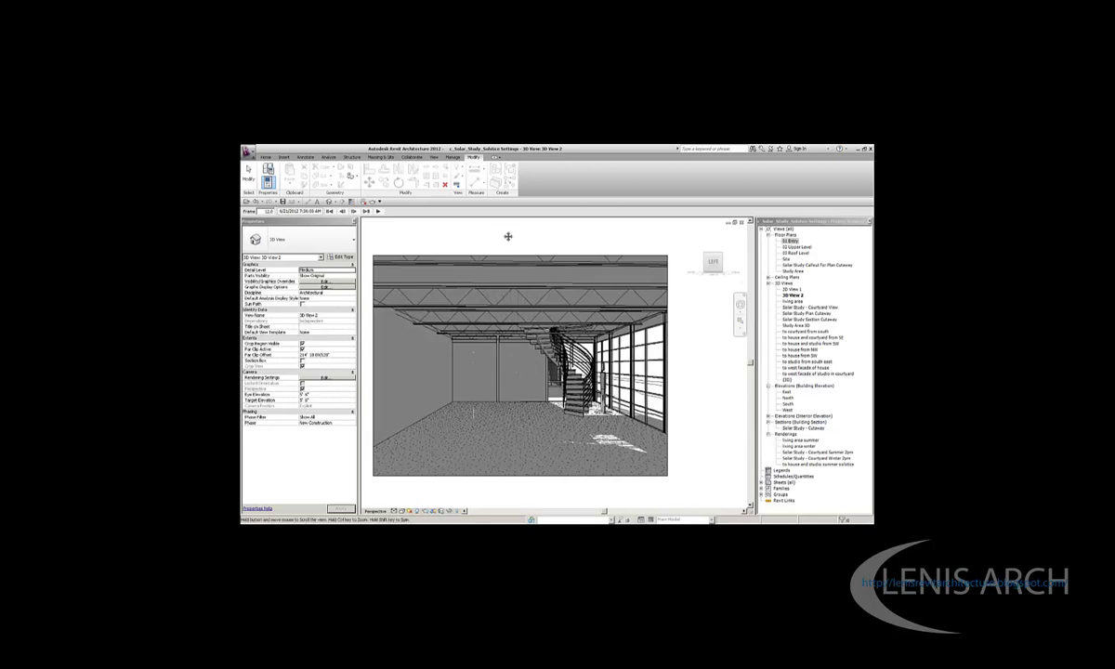
{"action": "middle_click_drag", "start_coordinate": [507, 236], "coordinate": [514, 236]}
Confirm the Sun Settings keep the single-day June 21, 2012 study at the user-defined location
{"action": "left_click", "coordinate": [410, 513]}
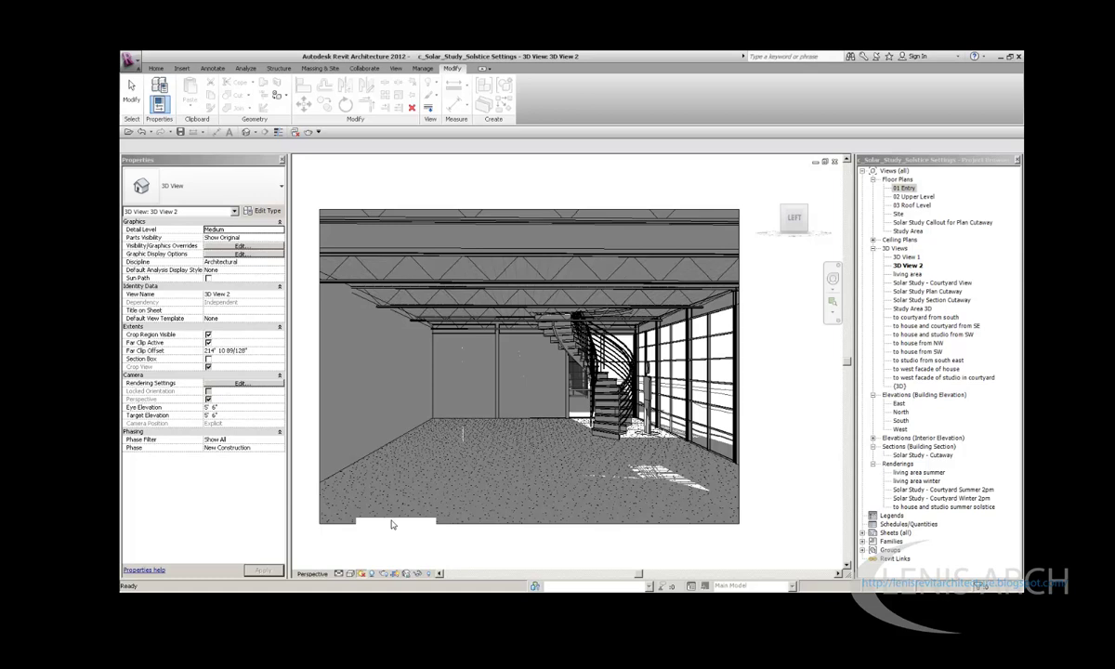
{"action": "left_click", "coordinate": [391, 522]}
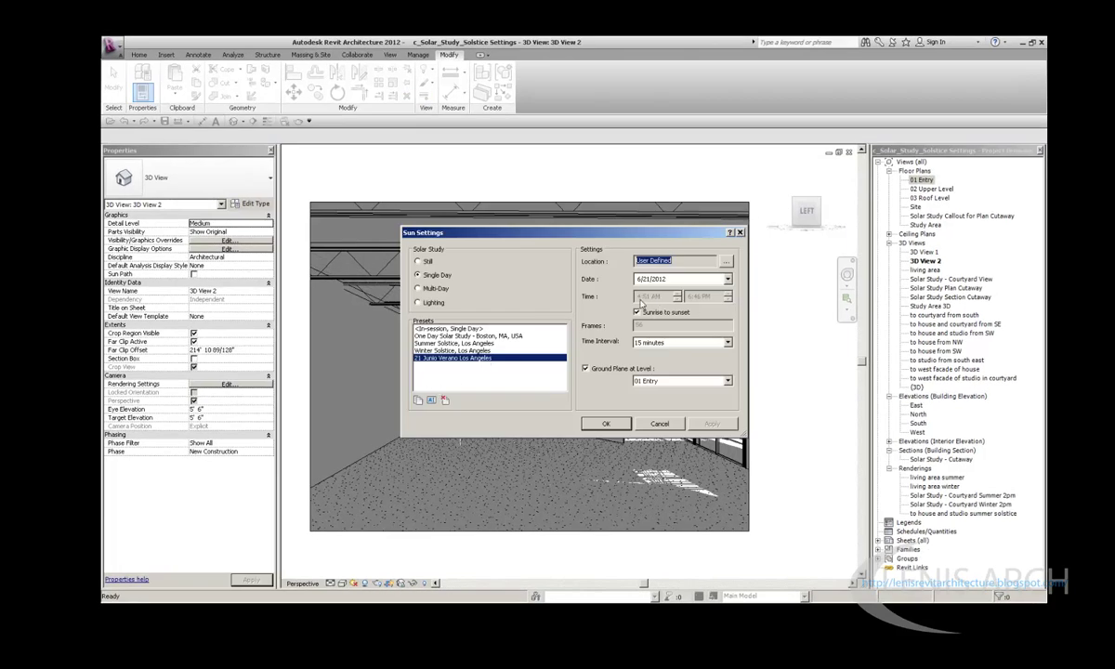
{"action": "left_click", "coordinate": [684, 283]}
{"action": "left_click", "coordinate": [729, 278]}
{"action": "left_click", "coordinate": [729, 278]}
{"action": "left_click", "coordinate": [679, 264]}
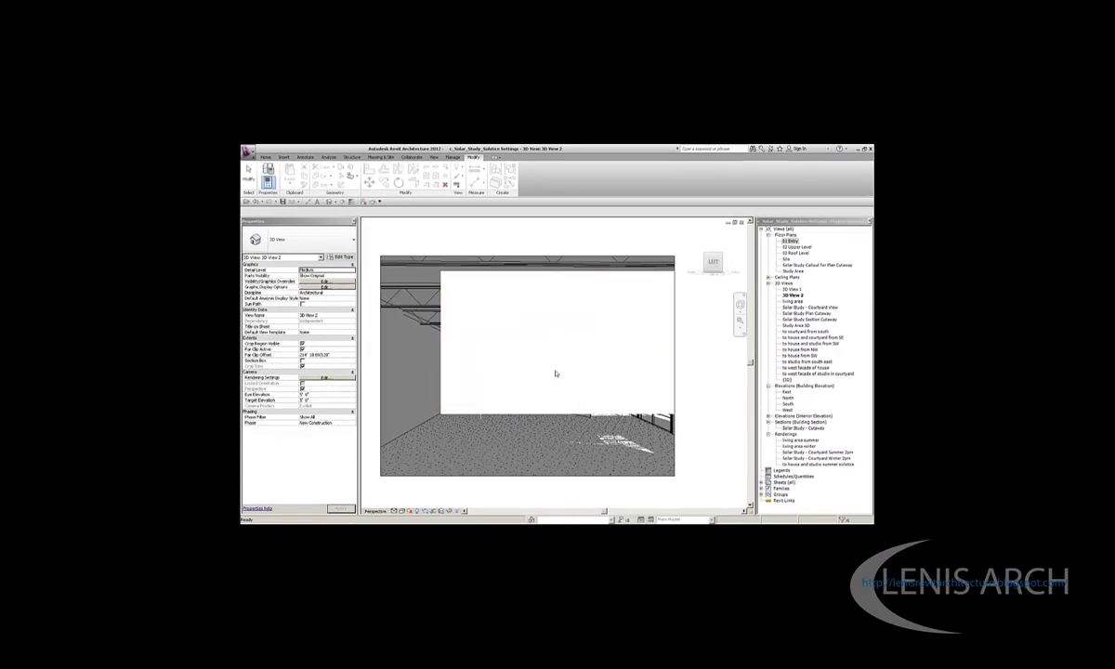
Tile the open views with WT and maximize the interior 3D View 2
{"action": "key", "text": "w"}
{"action": "key", "text": "t"}
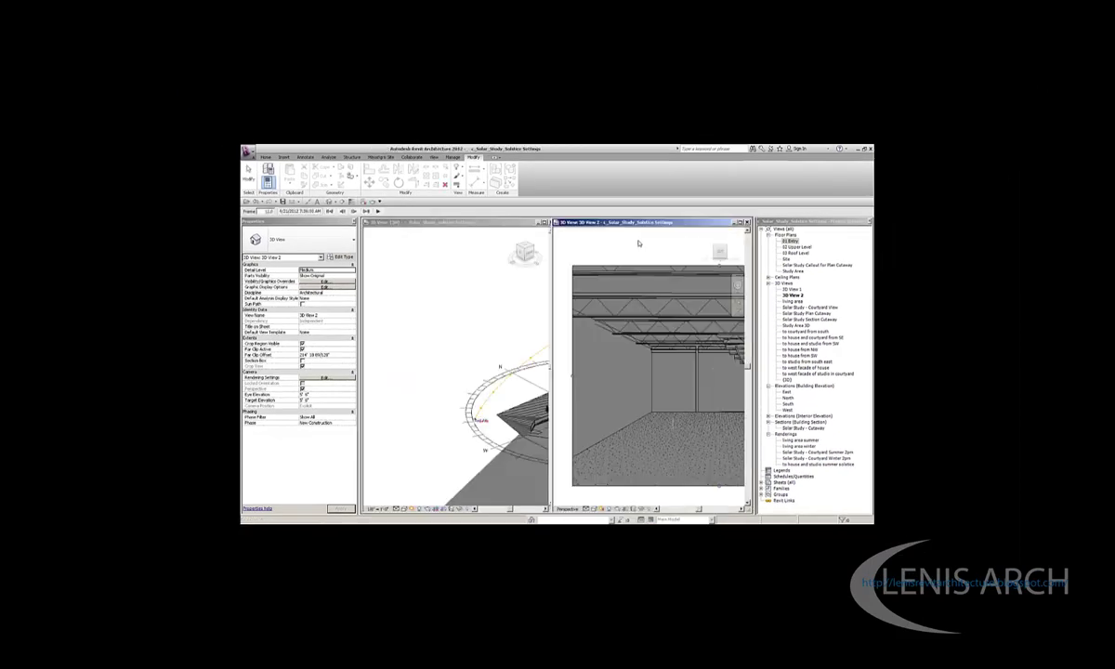
{"action": "left_click", "coordinate": [545, 222]}
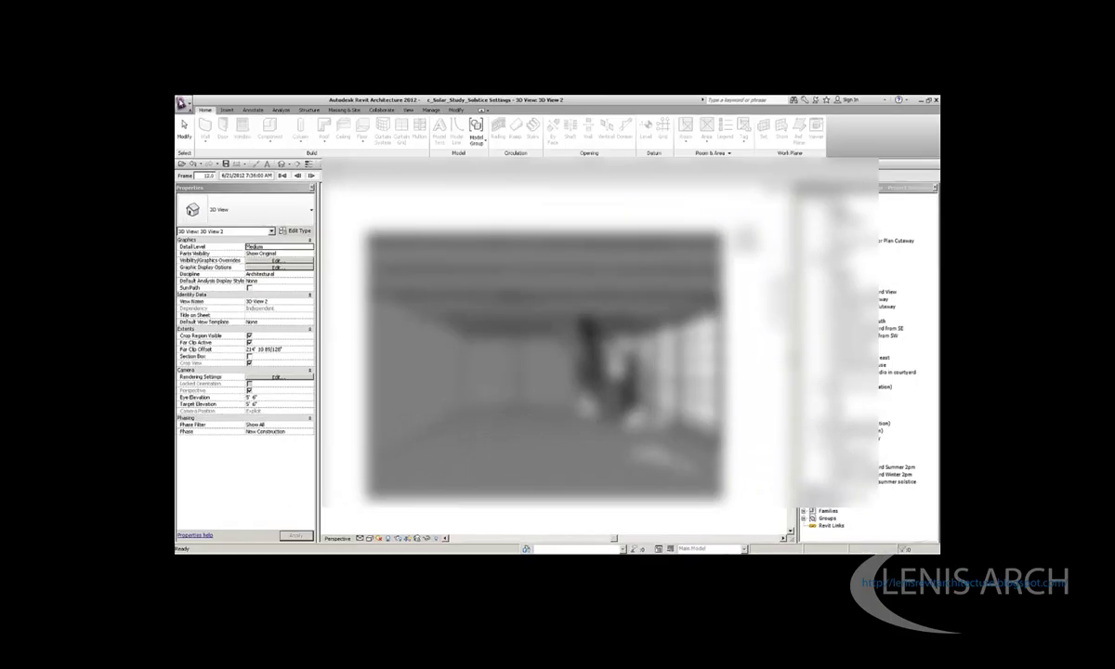
Export the interior solar study, dismissing the cannot-write error and the 'File not saved.' message
{"action": "left_click", "coordinate": [182, 103]}
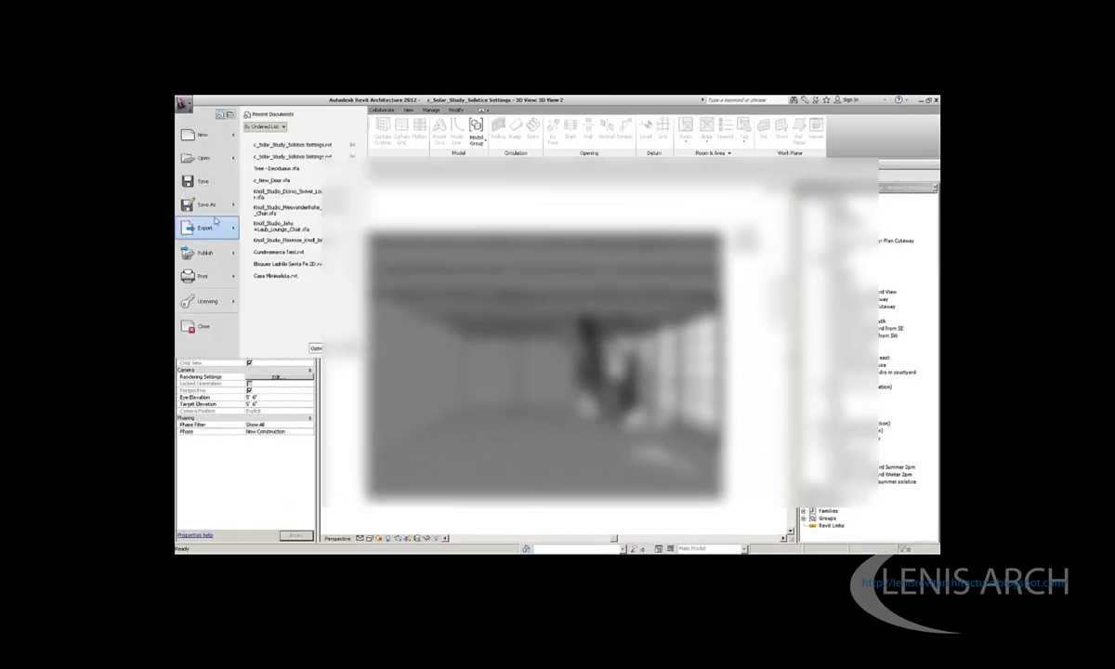
{"action": "left_click", "coordinate": [274, 117]}
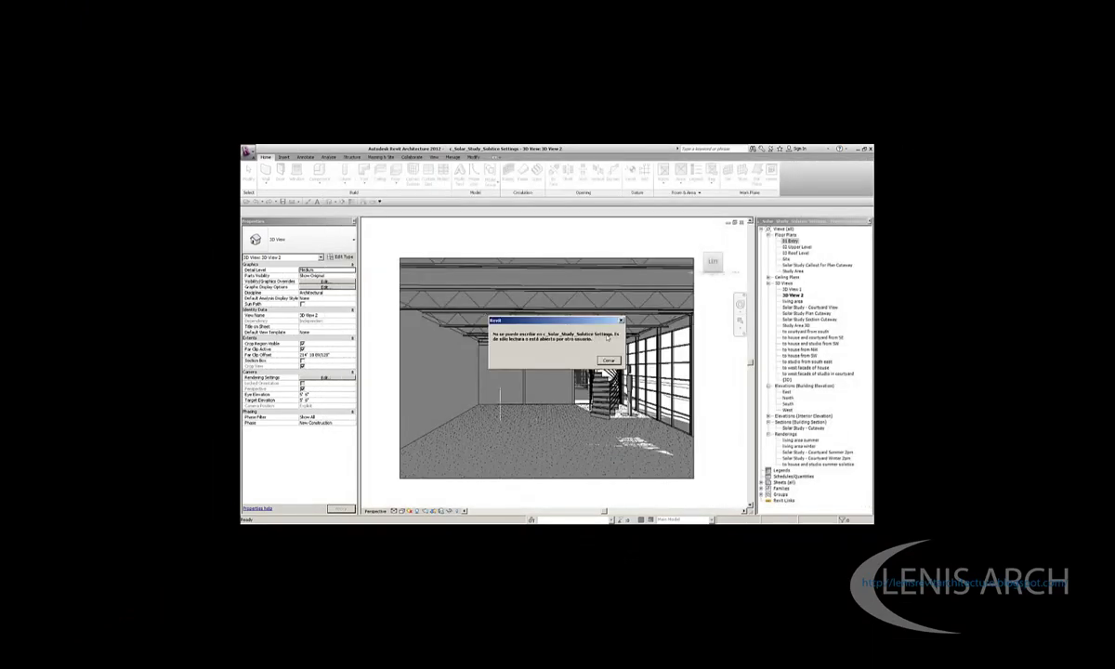
{"action": "key", "text": "Return"}
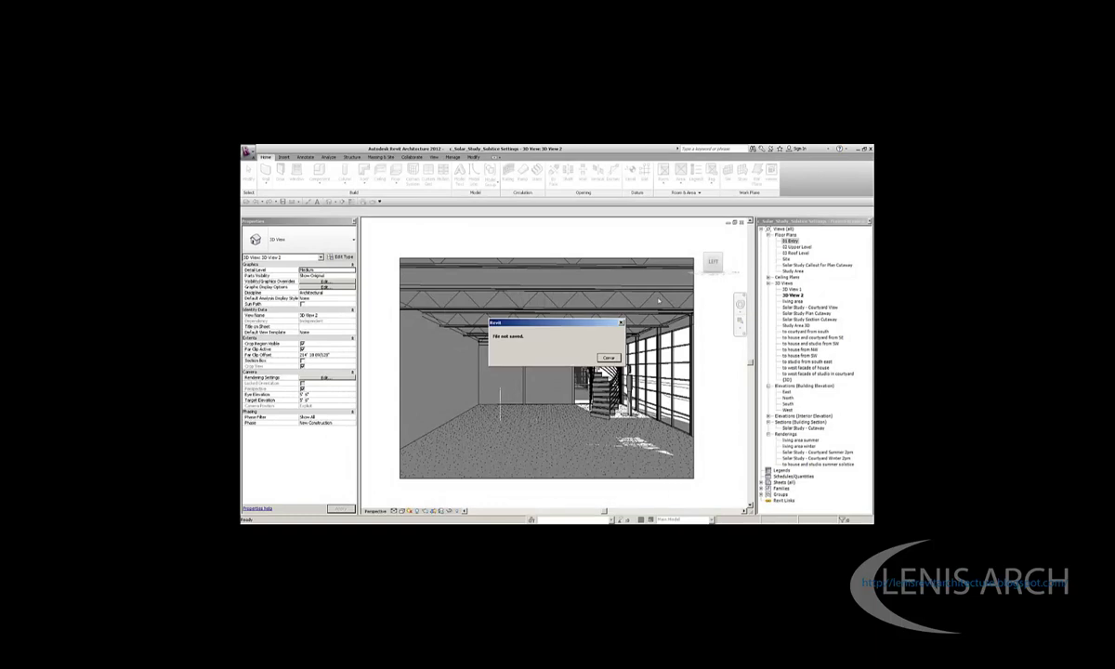
{"action": "key", "text": "Return"}
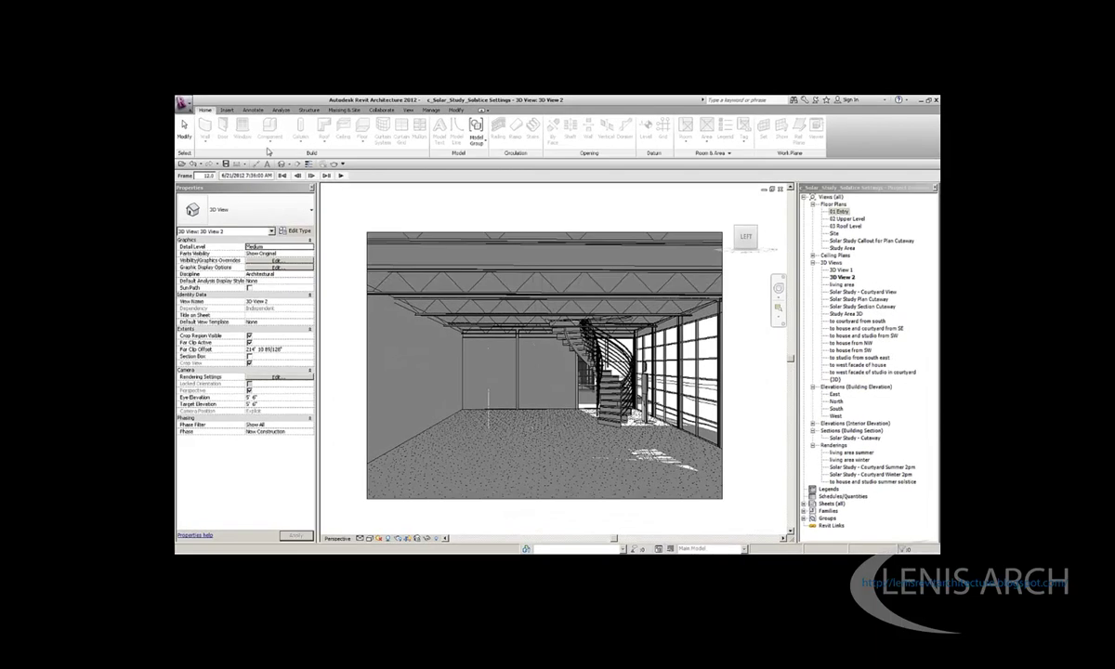
Save the project as Solar_Study_Summer_Settings, adjusting the save options and destination folder
{"action": "left_click", "coordinate": [183, 103]}
{"action": "left_click", "coordinate": [298, 145]}
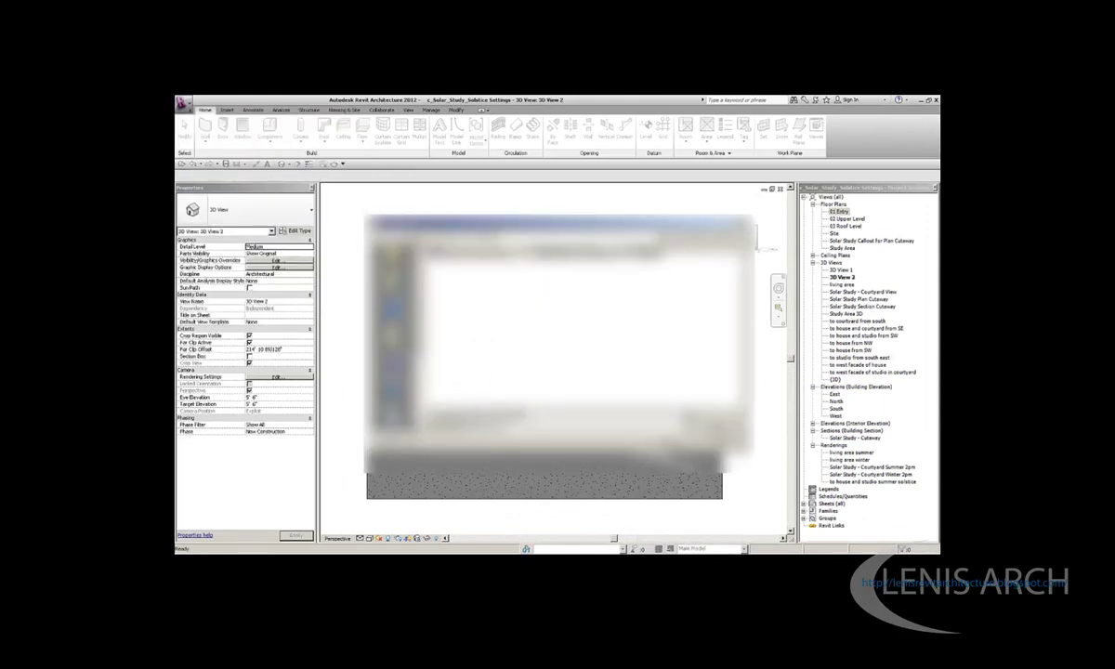
{"action": "left_click", "coordinate": [505, 351]}
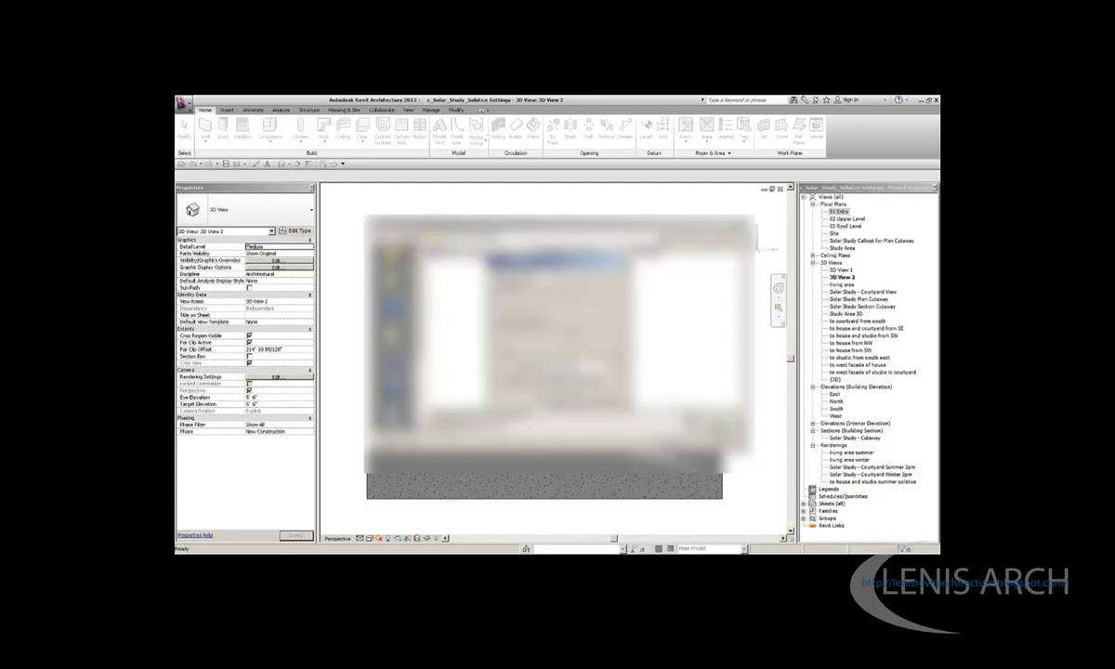
{"action": "left_click", "coordinate": [598, 338]}
{"action": "left_click", "coordinate": [505, 351]}
{"action": "left_click", "coordinate": [585, 385]}
{"action": "left_click", "coordinate": [558, 437]}
{"action": "left_click", "coordinate": [517, 375]}
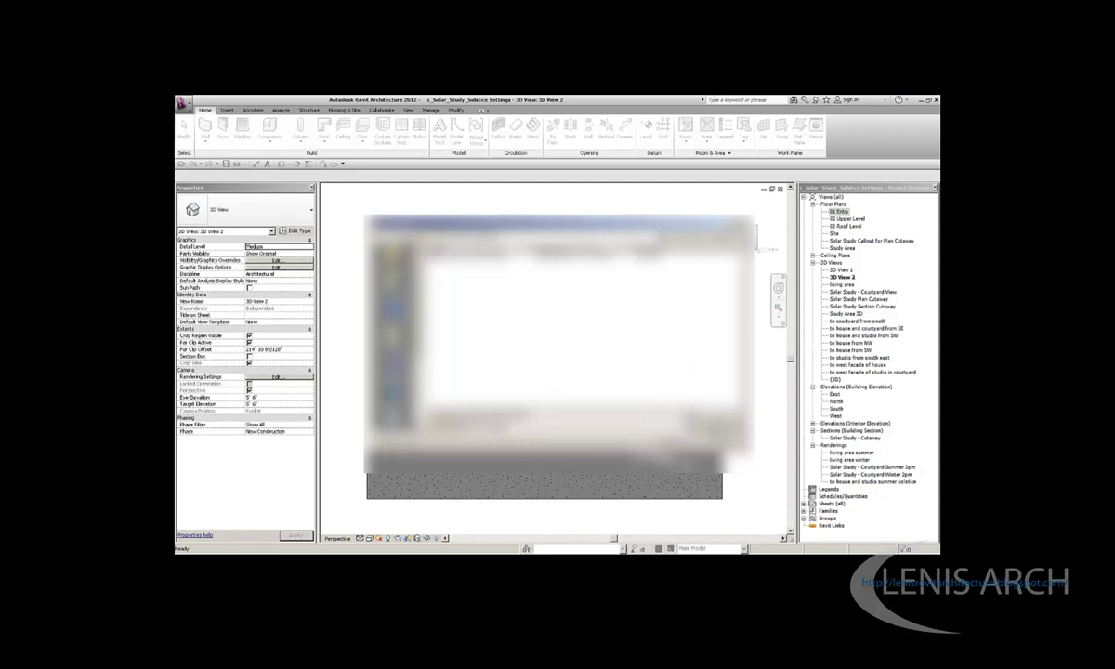
{"action": "left_click", "coordinate": [492, 413]}
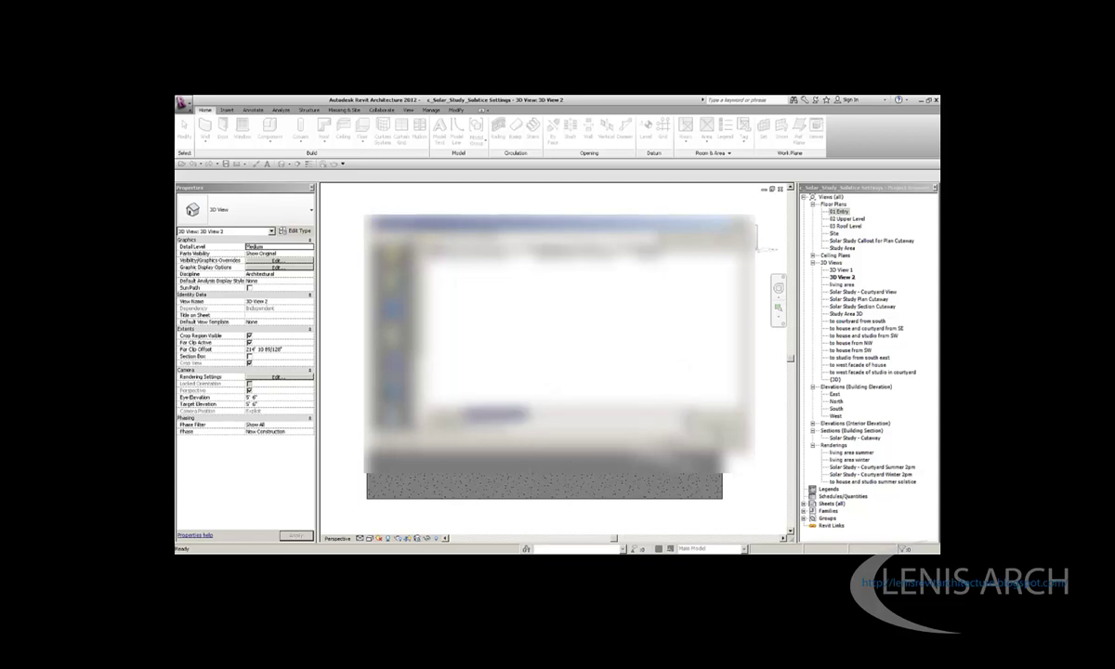
{"action": "left_click", "coordinate": [465, 387]}
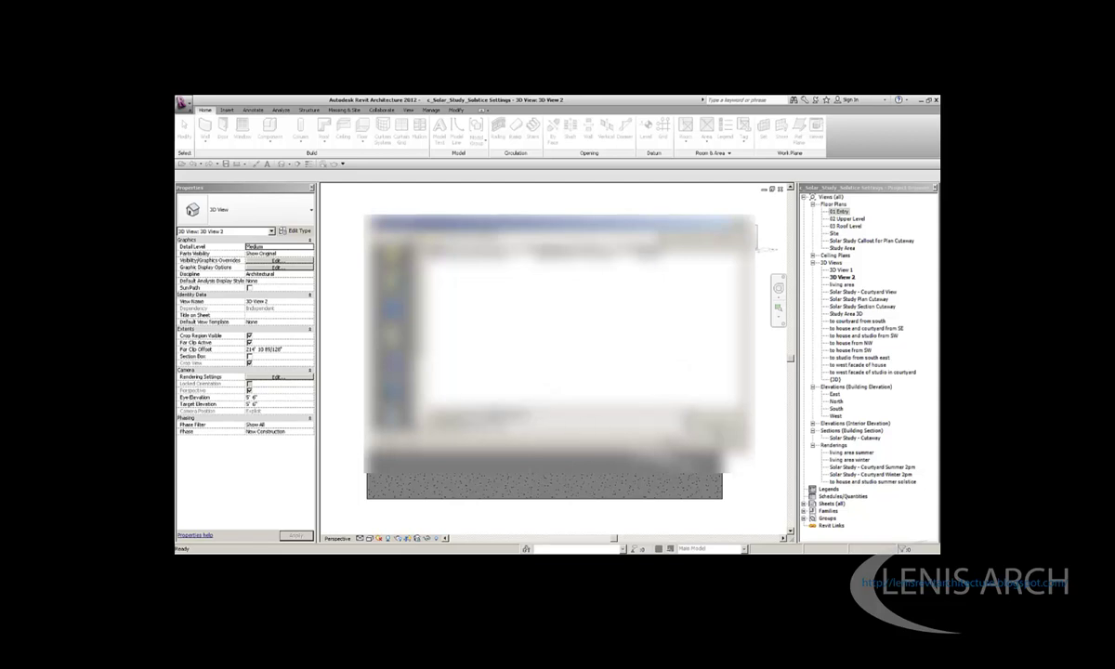
{"action": "left_click", "coordinate": [499, 413]}
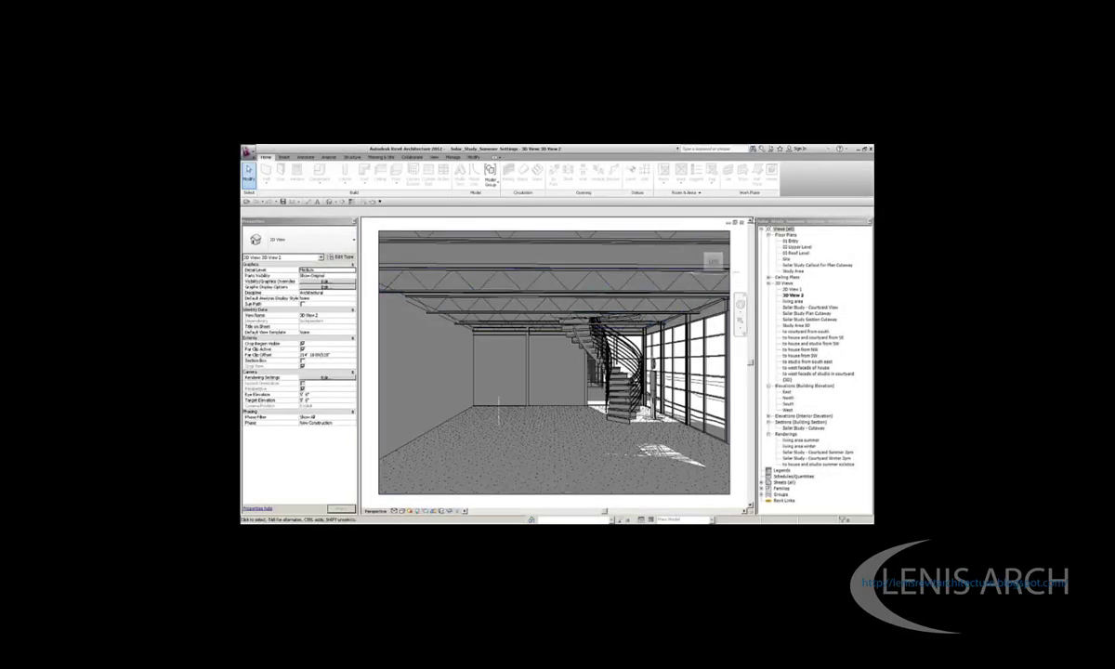
Turn the sun path off in the 01 Entry floor plan
{"action": "double_click", "coordinate": [784, 239]}
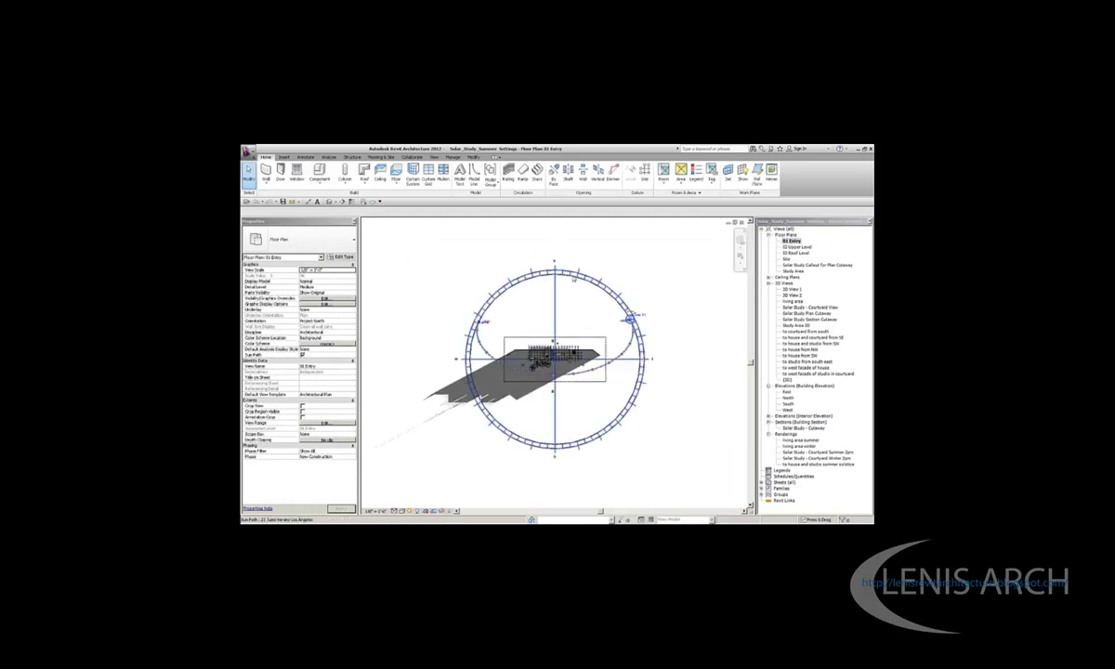
{"action": "key", "text": "Escape"}
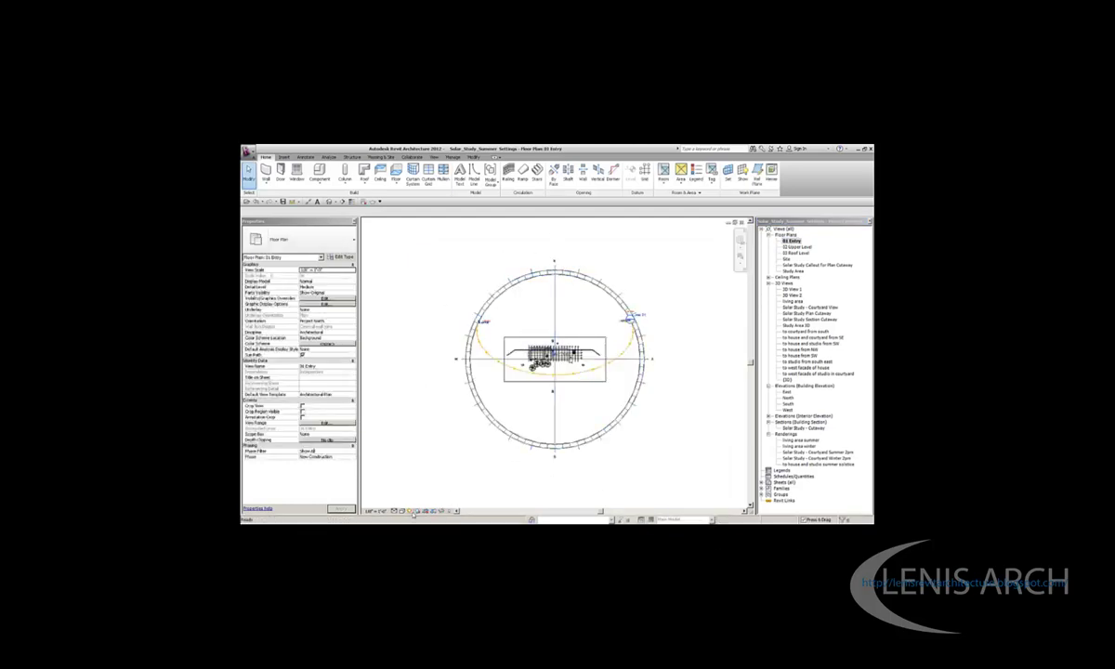
{"action": "left_click", "coordinate": [409, 512]}
{"action": "left_click", "coordinate": [423, 496]}
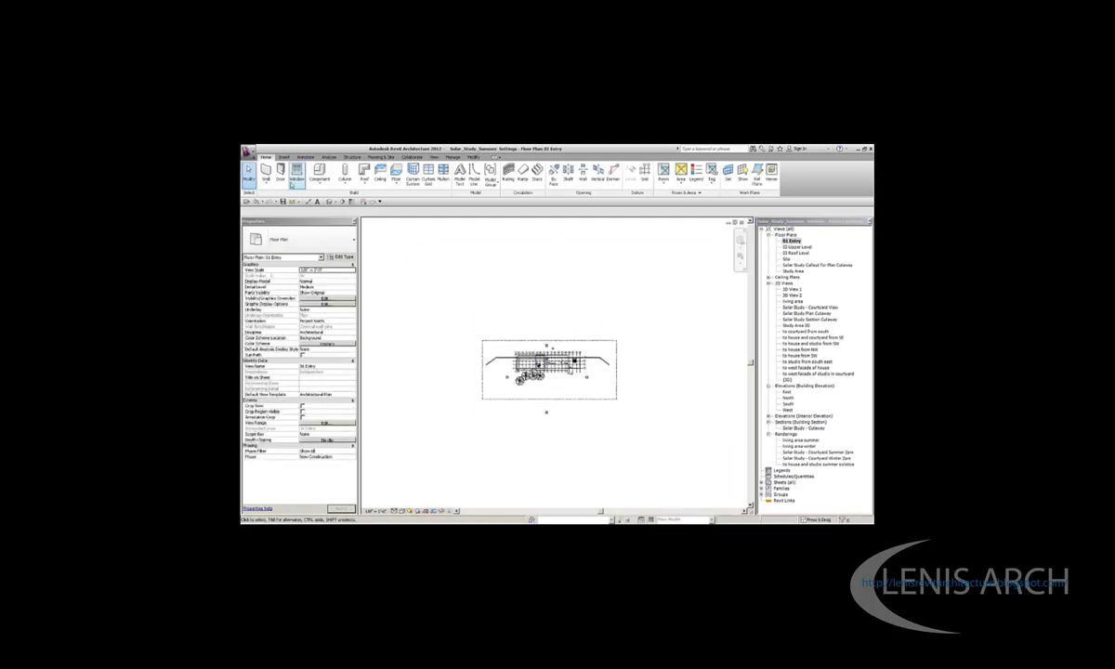
Save the project, then close it
{"action": "left_click", "coordinate": [247, 151]}
{"action": "left_click", "coordinate": [276, 226]}
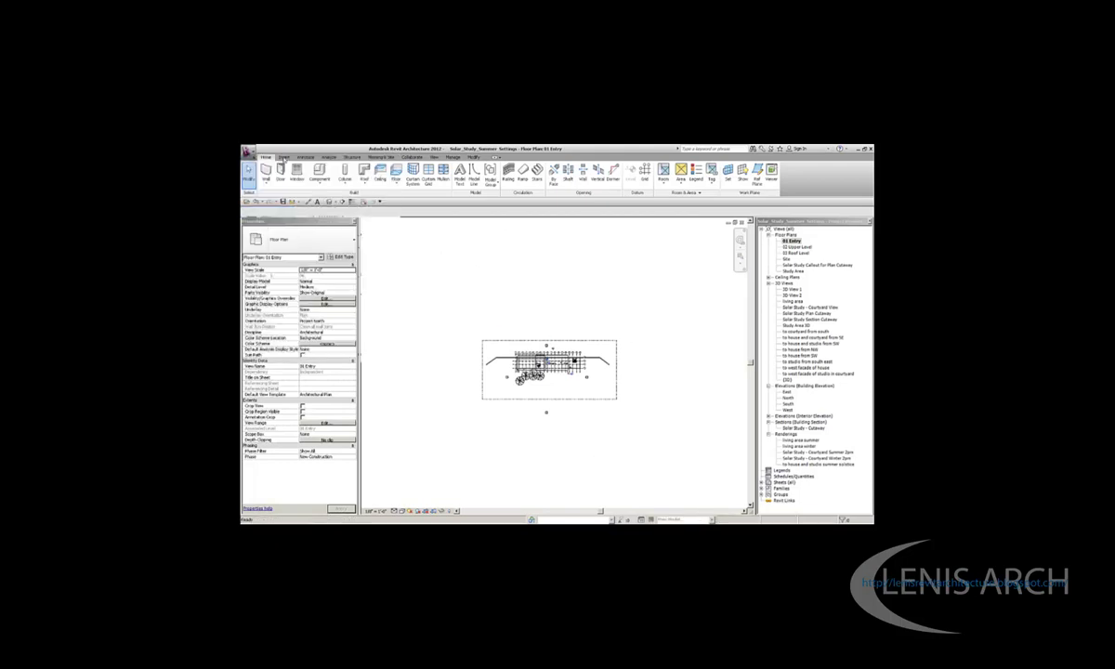
{"action": "left_click", "coordinate": [247, 150]}
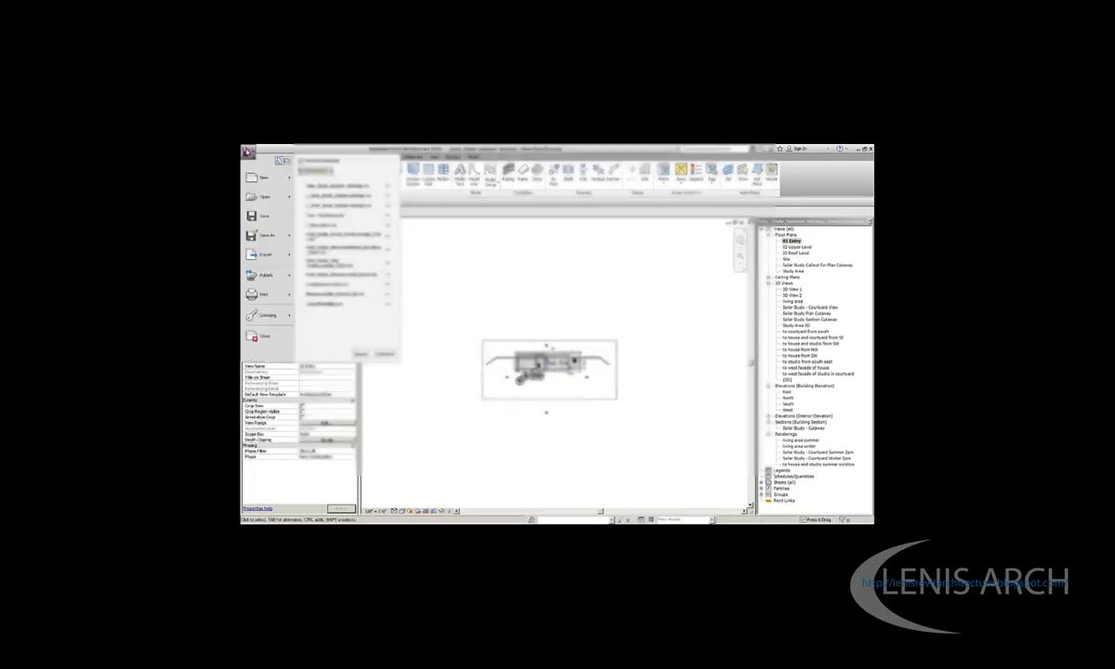
{"action": "left_click", "coordinate": [271, 330]}
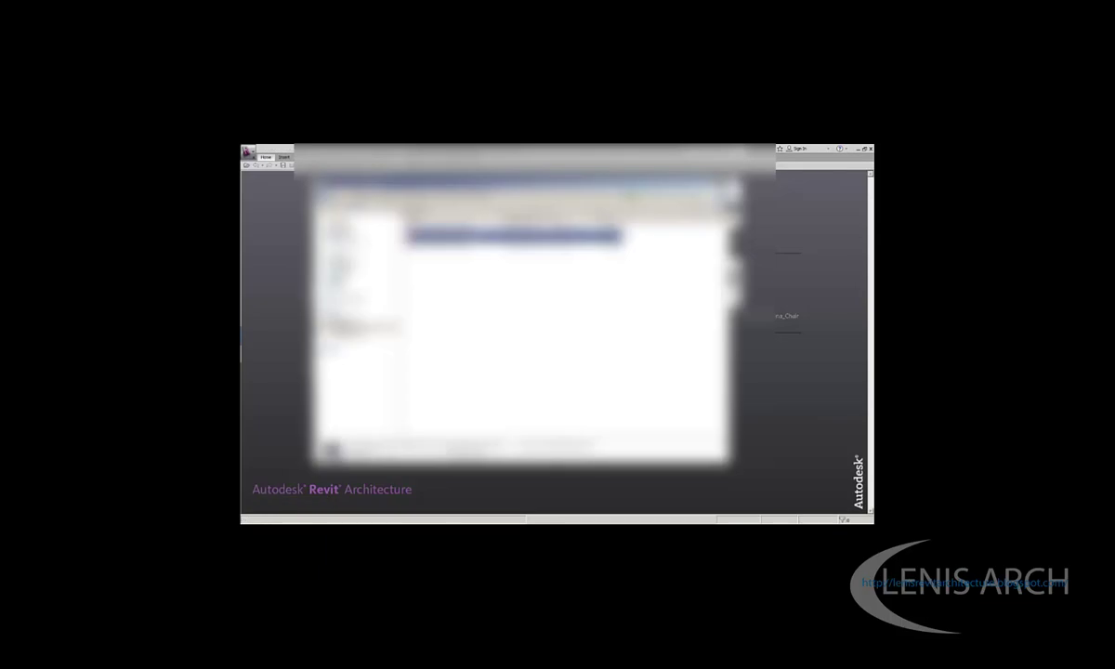
Select a file in the file list and bring up its action options
{"action": "left_click", "coordinate": [513, 244]}
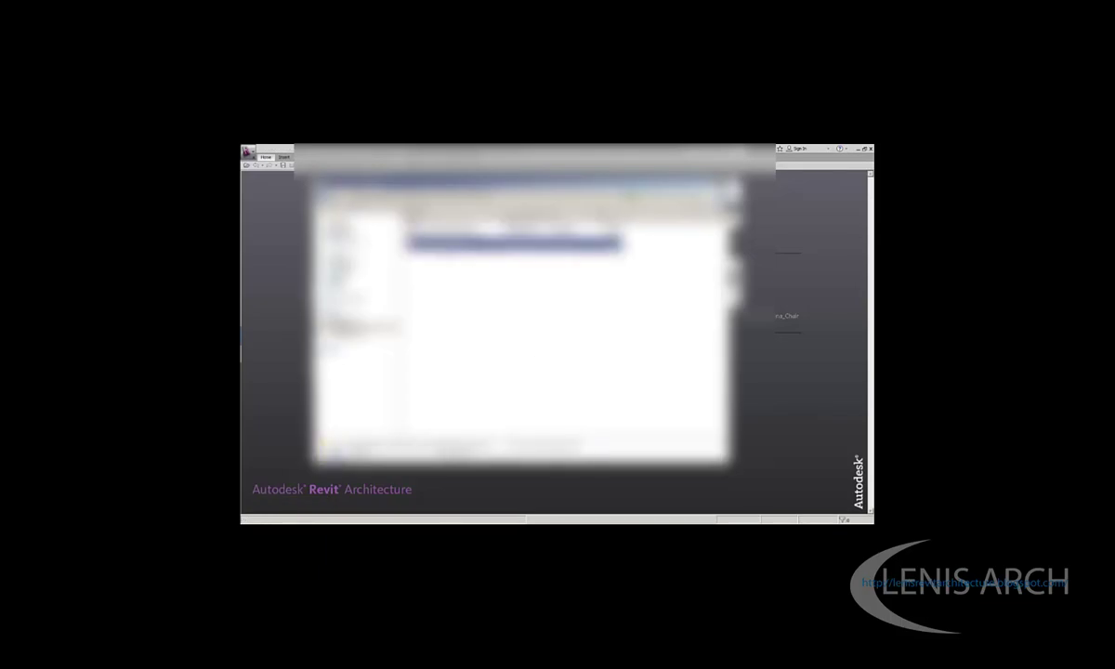
{"action": "left_click", "coordinate": [514, 237]}
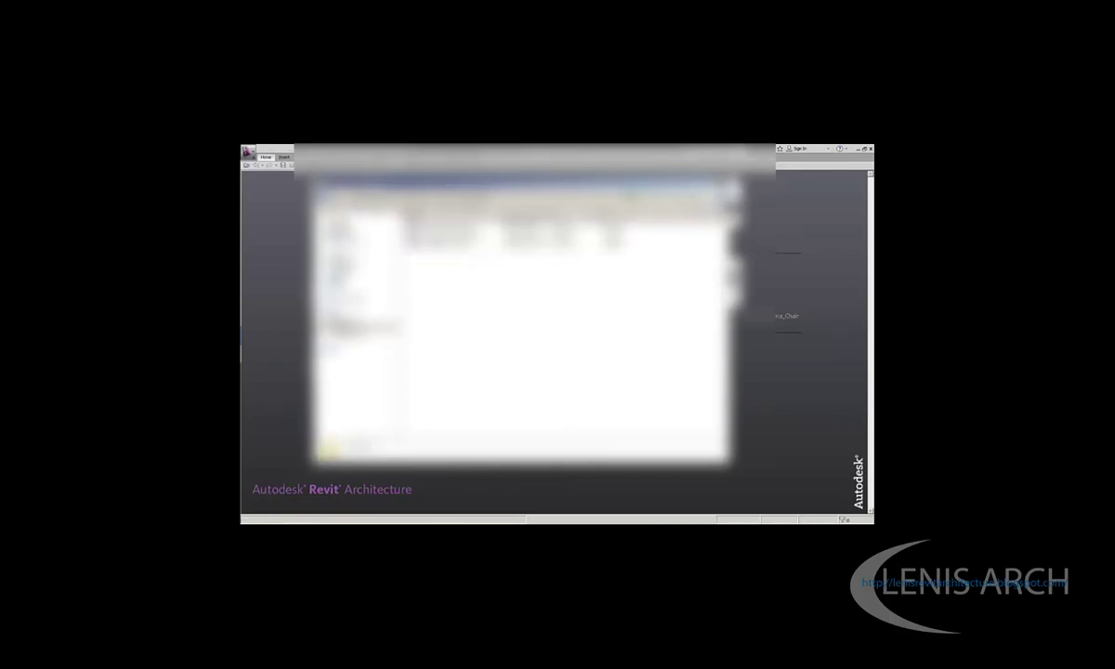
{"action": "key", "text": "shift+F10"}
{"action": "key", "text": "Down"}
{"action": "key", "text": "Down"}
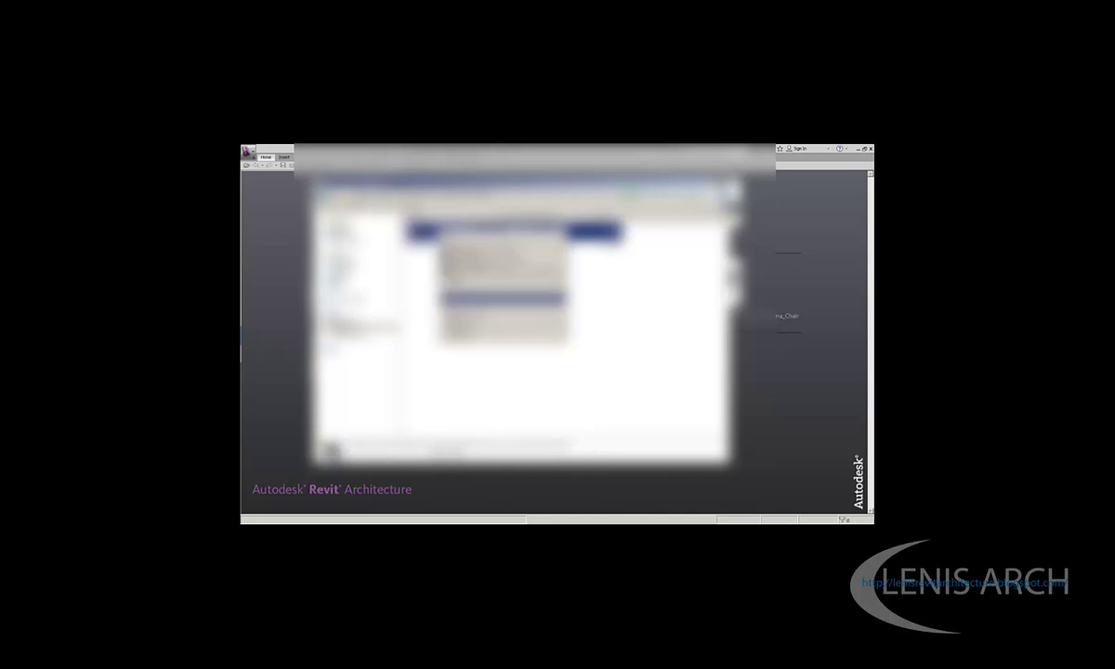